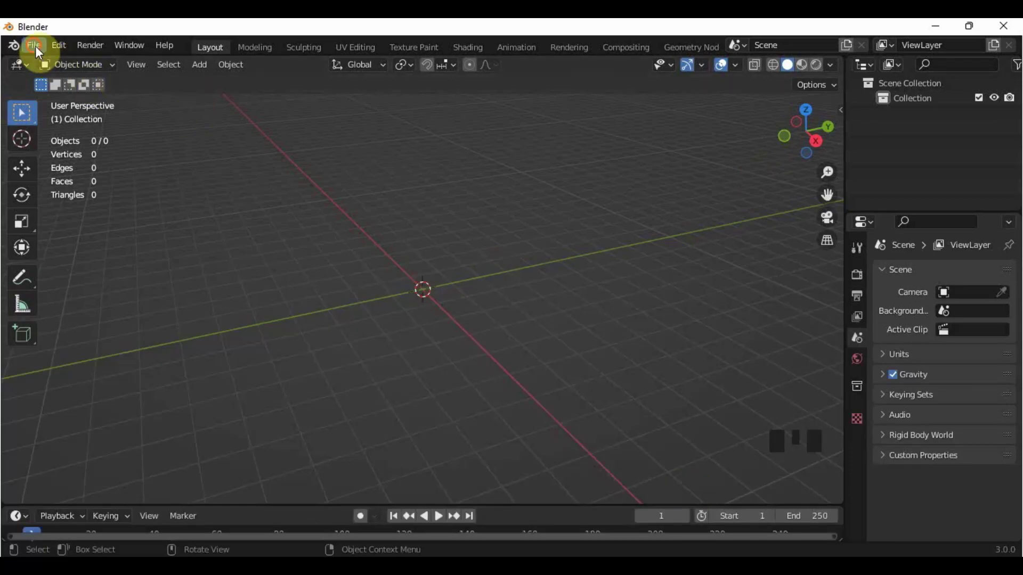
- Import creatorBaseSet_zepeto.fbx from the ZEPETO STUDIO Guides folder as an FBX
click(34, 46)
mouse_move(76, 245)
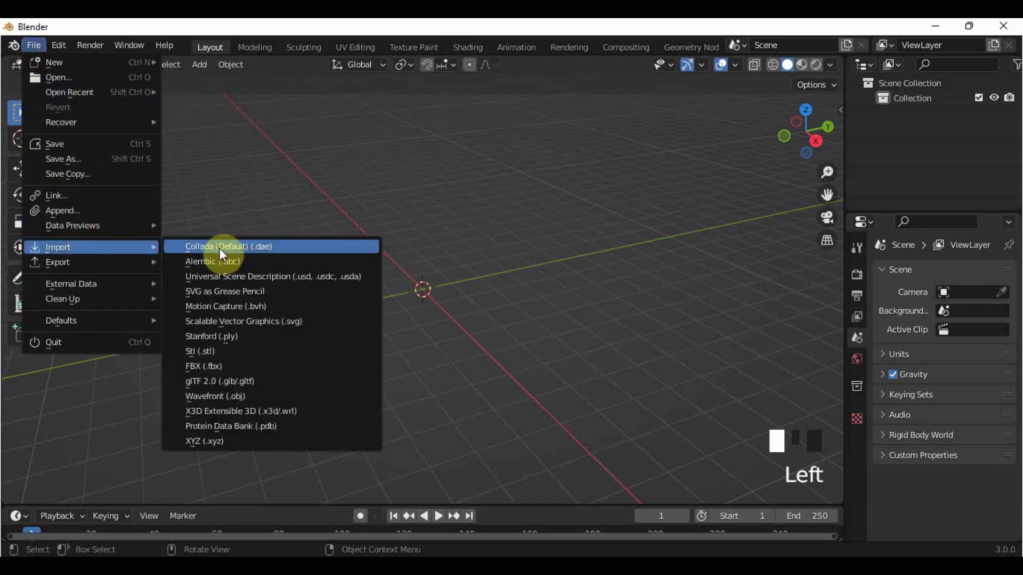
click(251, 367)
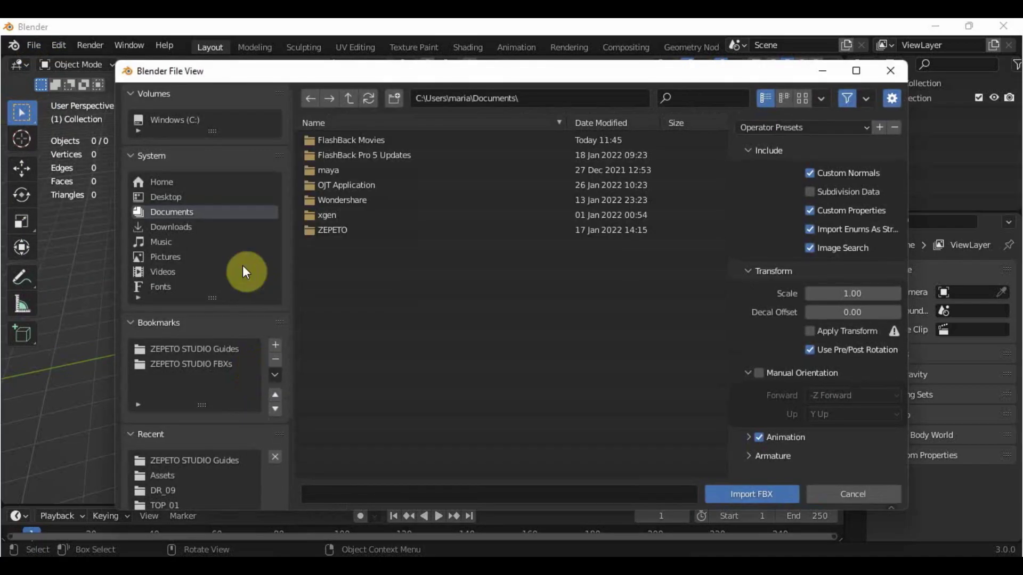
click(216, 349)
double_click(366, 155)
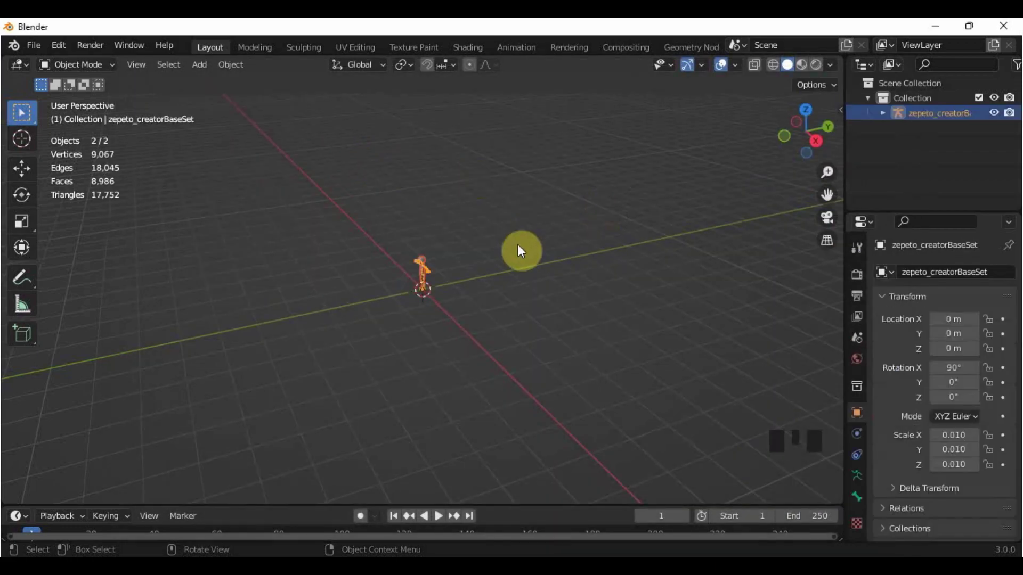
- Frame the whole character in front view and deselect the body mesh, keeping the armature
scroll(518, 245, up, 8)
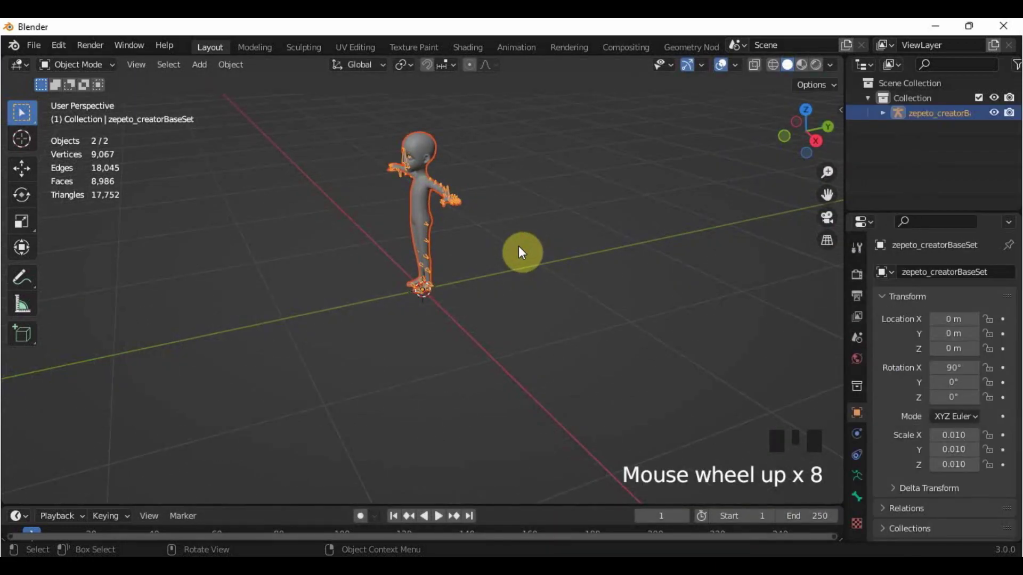
key(KP_1)
shift+middle_drag(498, 234, 496, 292)
scroll(512, 303, up, 5)
shift+middle_drag(532, 262, 529, 288)
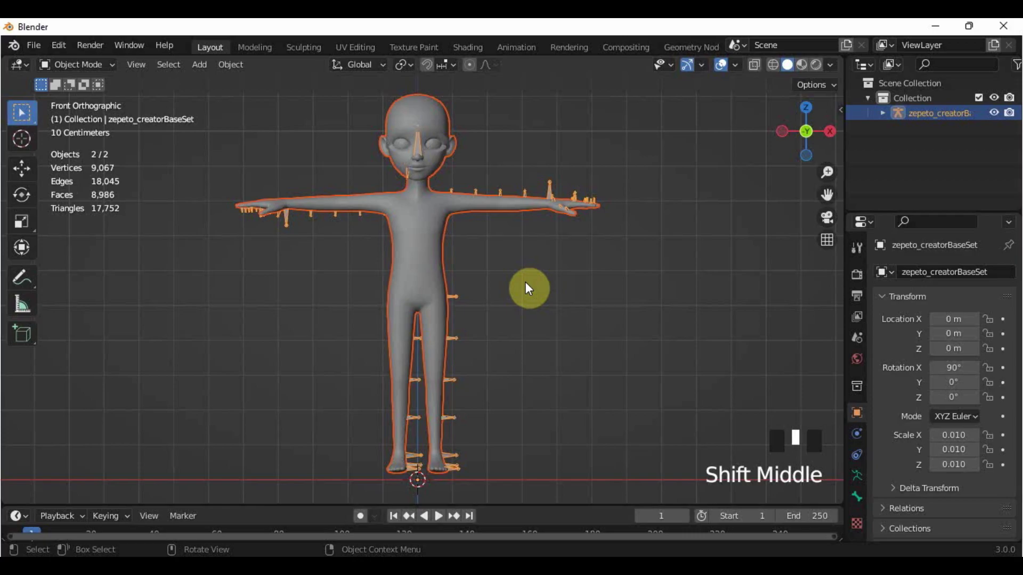
click(465, 300)
click(461, 365)
click(462, 422)
click(463, 459)
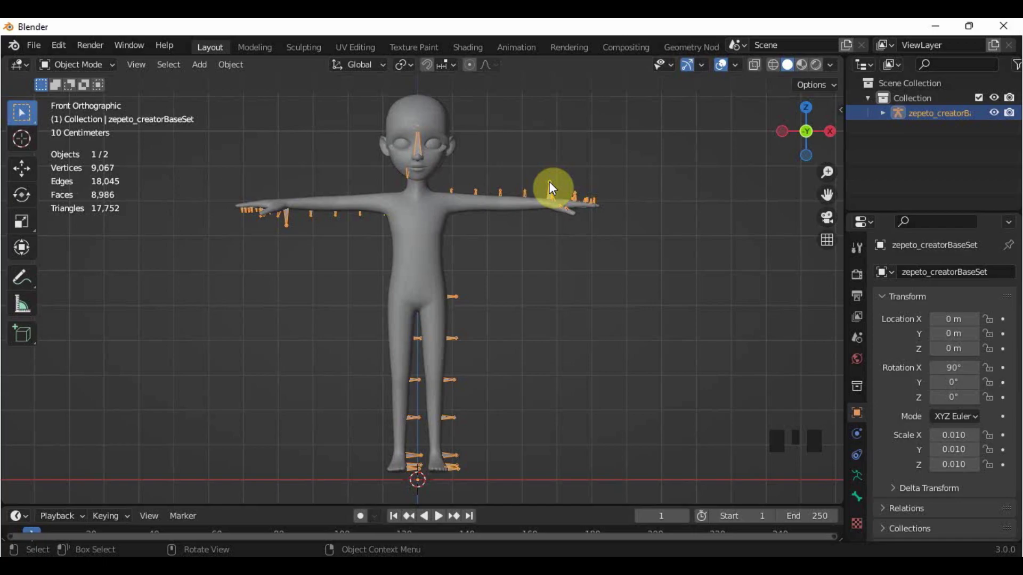
- Select the mask mesh and the armature, then clear the mask's parent
click(434, 241)
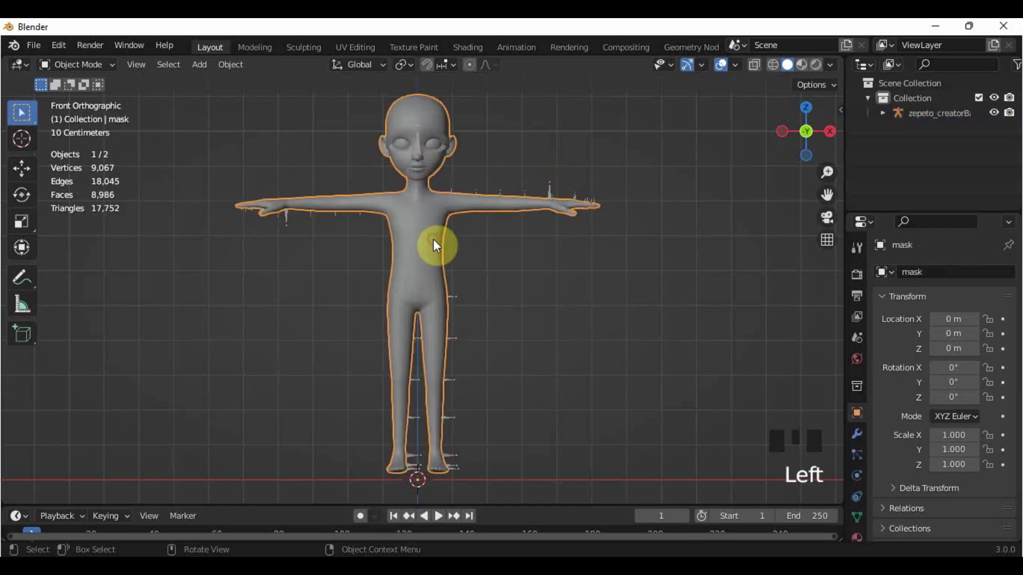
key(shift)
shift+click(549, 188)
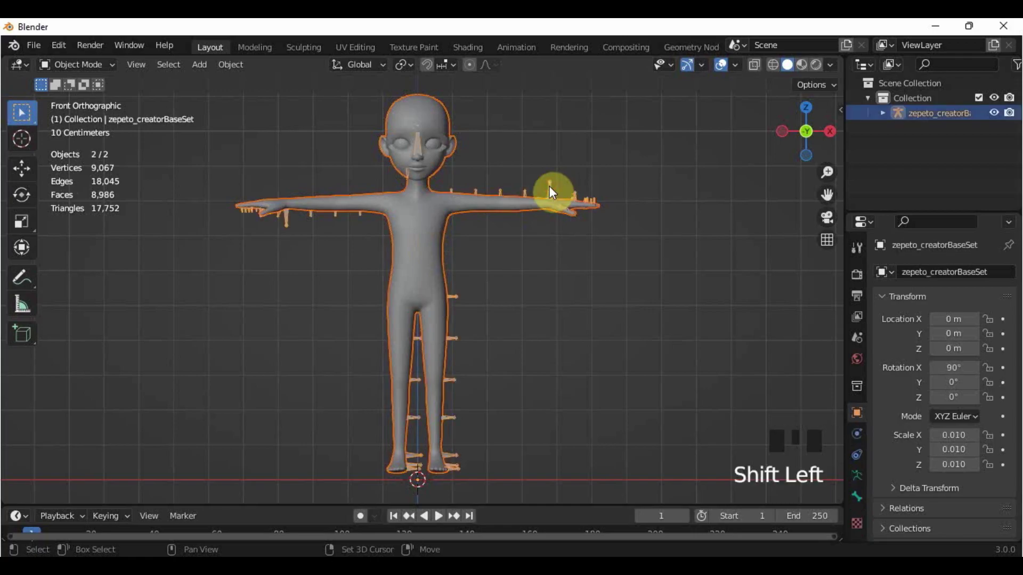
right_click(551, 191)
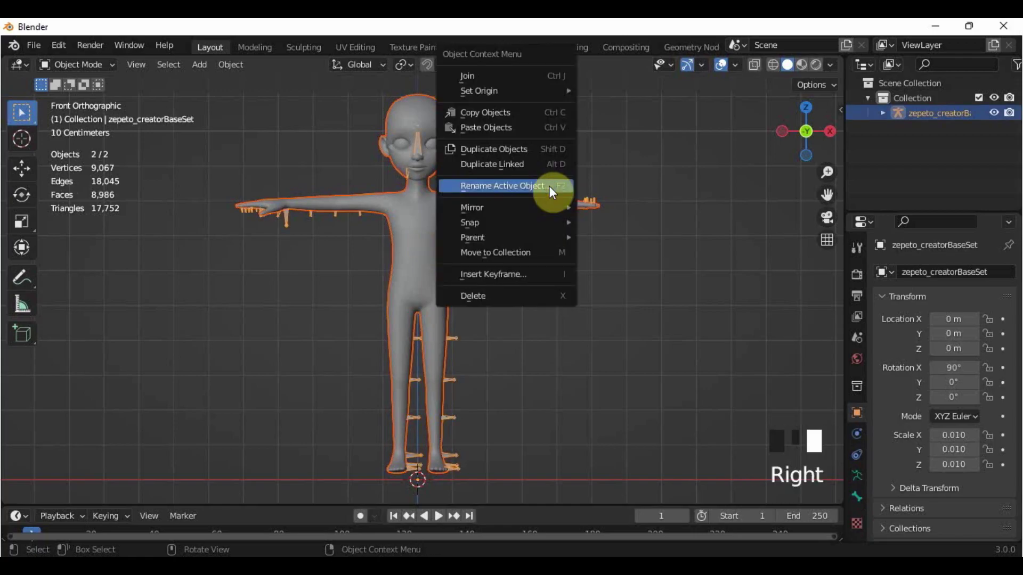
mouse_move(537, 239)
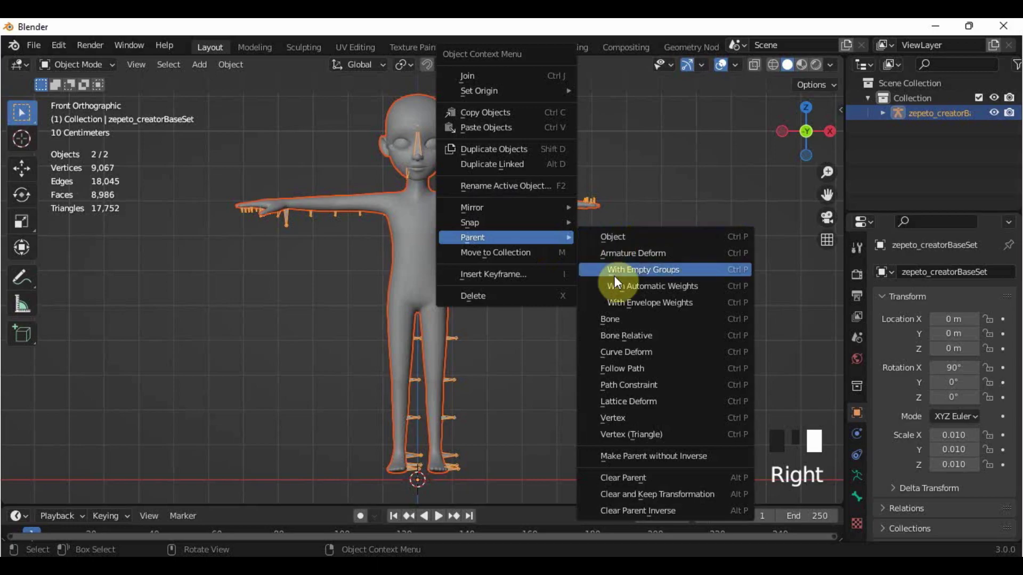
click(634, 496)
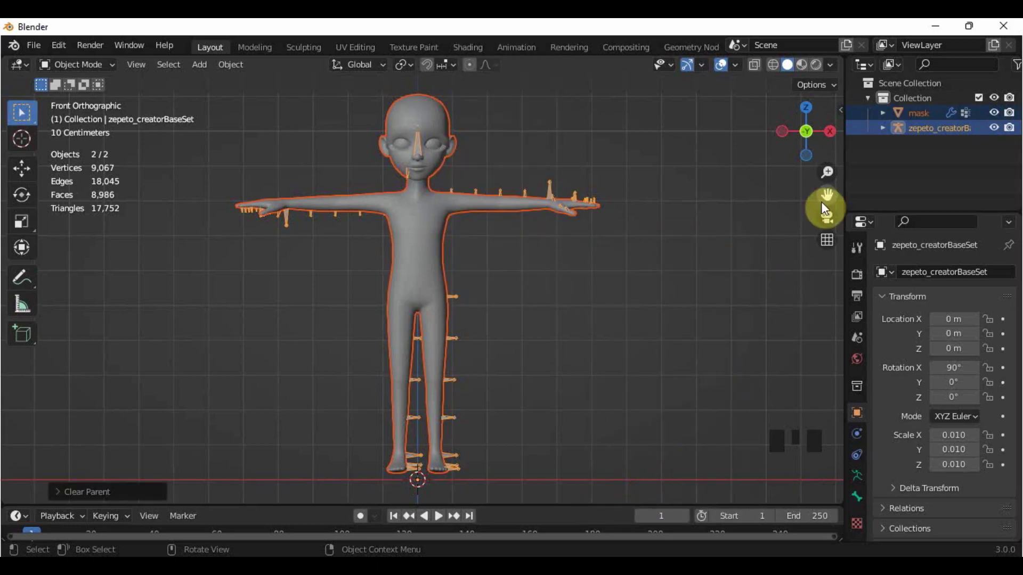
- Check in the Outliner that mask and armature are separate objects, then deselect everything
click(904, 97)
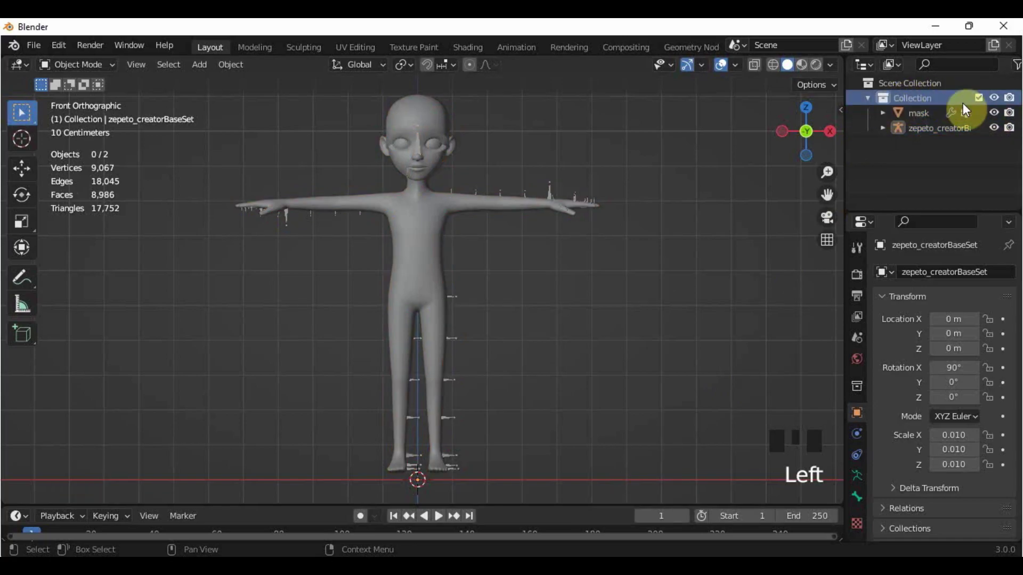
click(908, 108)
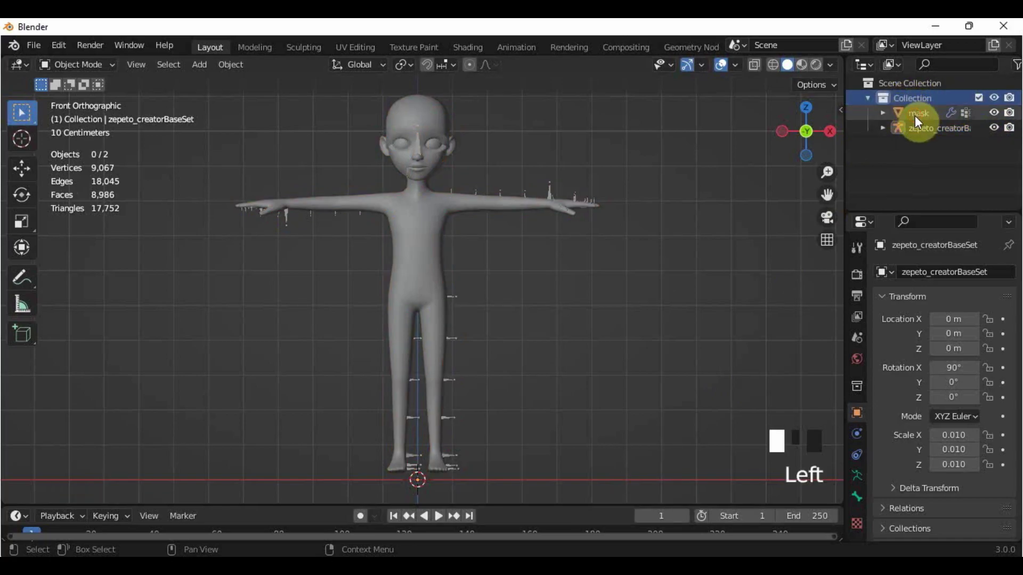
click(919, 127)
click(918, 114)
click(922, 127)
click(922, 127)
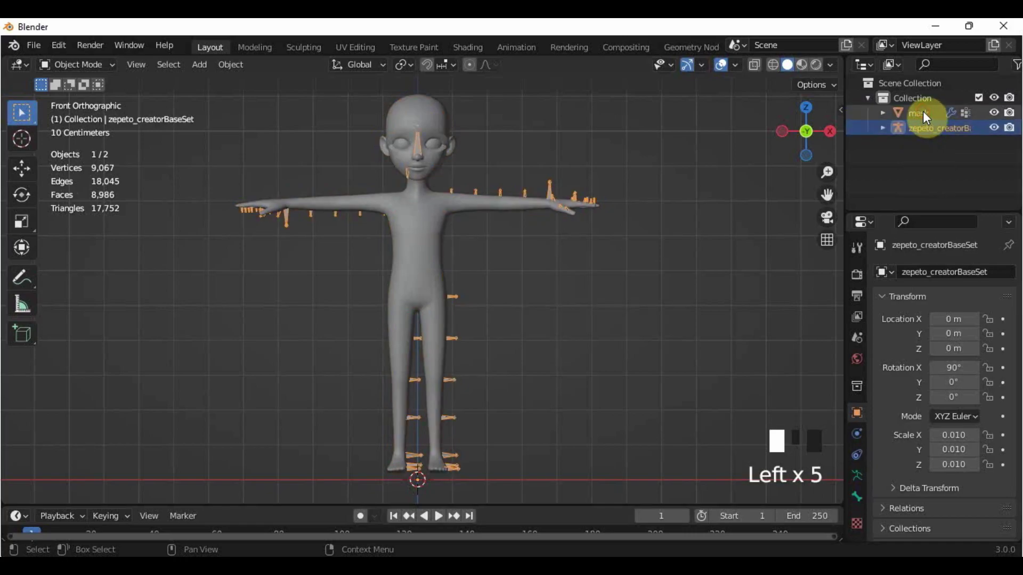
click(922, 113)
click(925, 127)
click(924, 112)
click(924, 128)
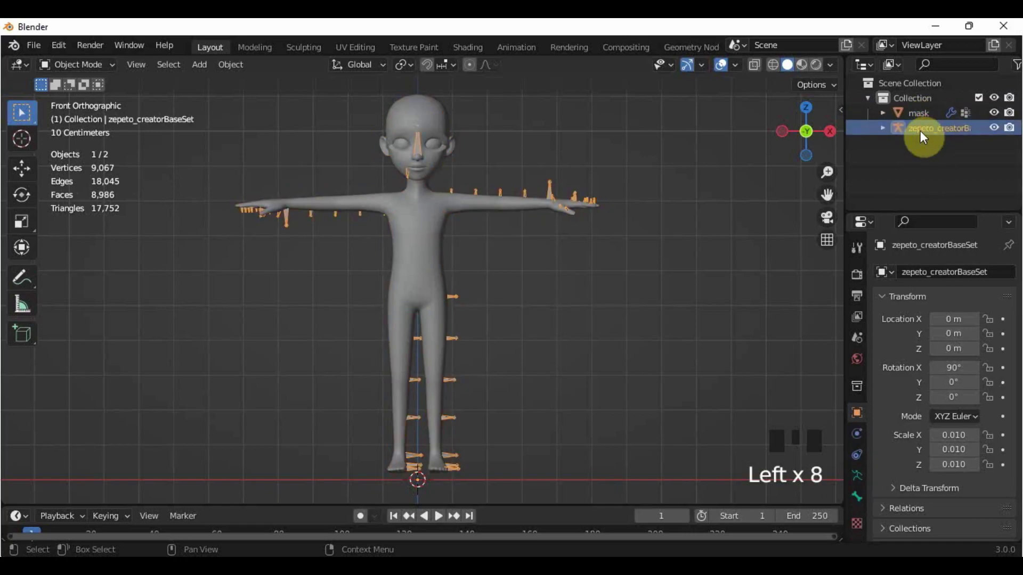
click(655, 415)
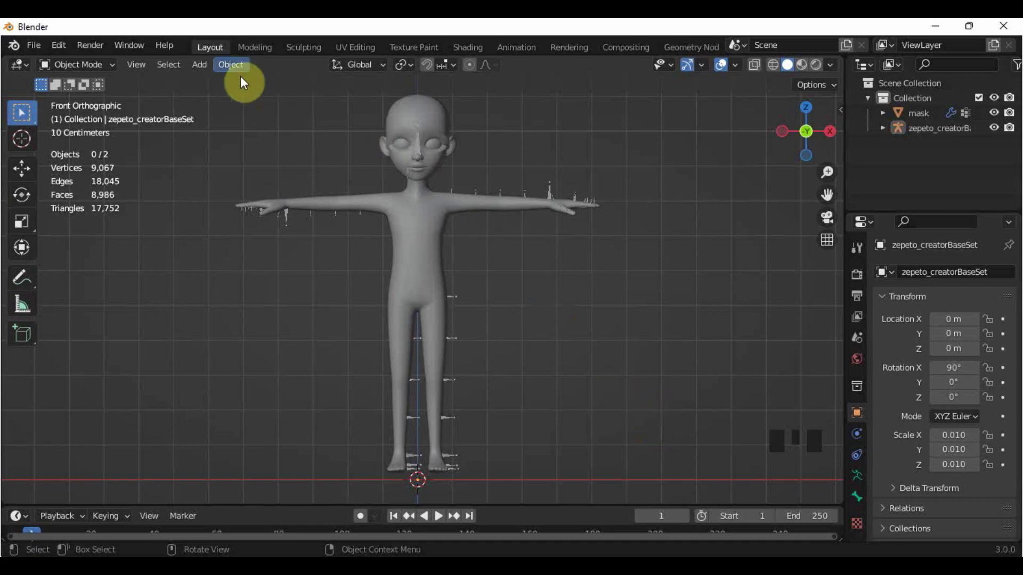
- Add a cylinder mesh around the character and view it in perspective
click(208, 68)
mouse_move(208, 80)
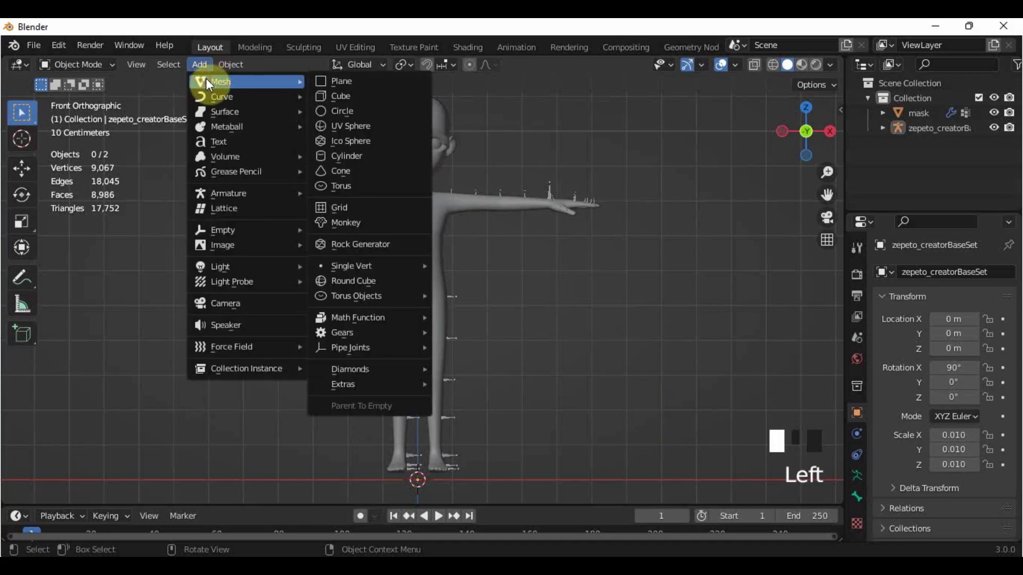
click(348, 156)
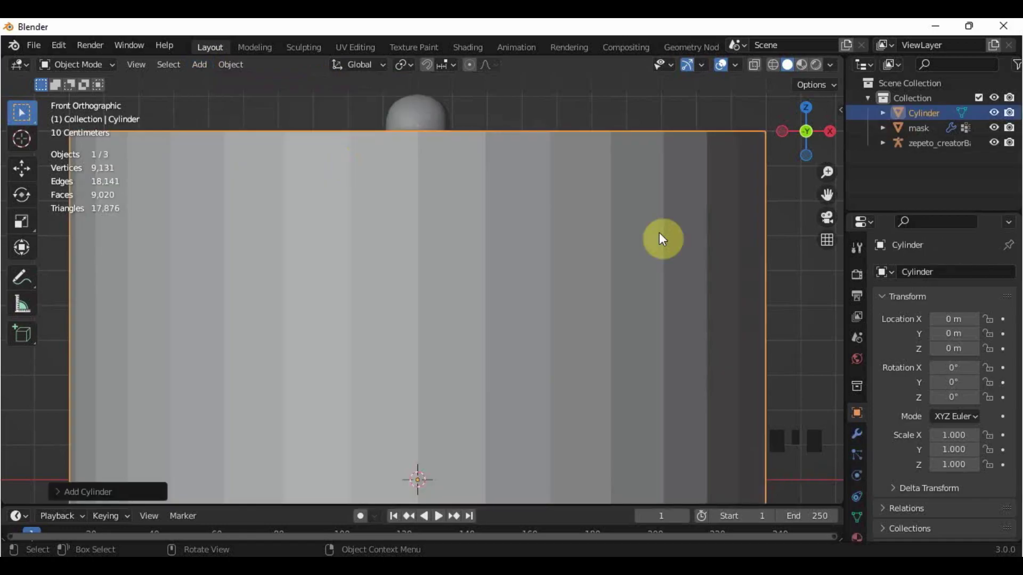
scroll(693, 248, down, 4)
scroll(723, 261, down, 2)
middle_drag(723, 261, 591, 295)
shift+middle_drag(560, 358, 561, 315)
- In Edit Mode, delete the cylinder's top and bottom cap faces, leaving an open tube
key(Tab)
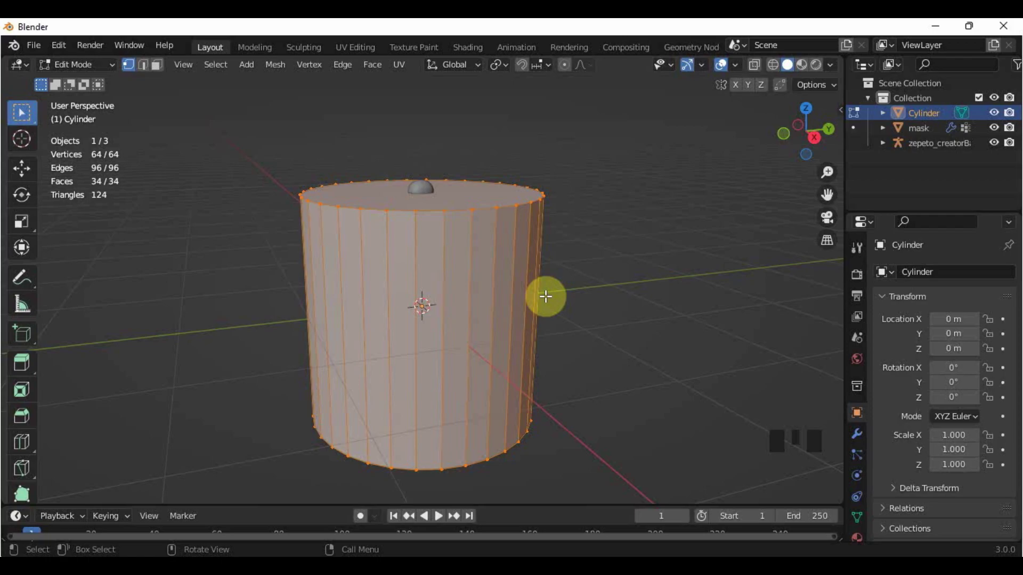
key(3)
click(491, 194)
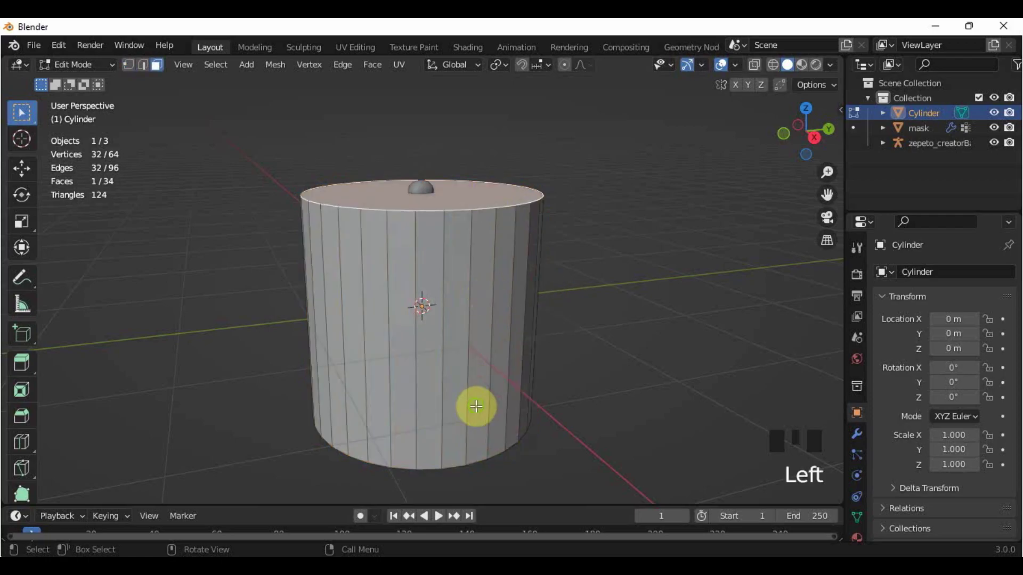
middle_drag(473, 407, 479, 285)
shift+click(447, 360)
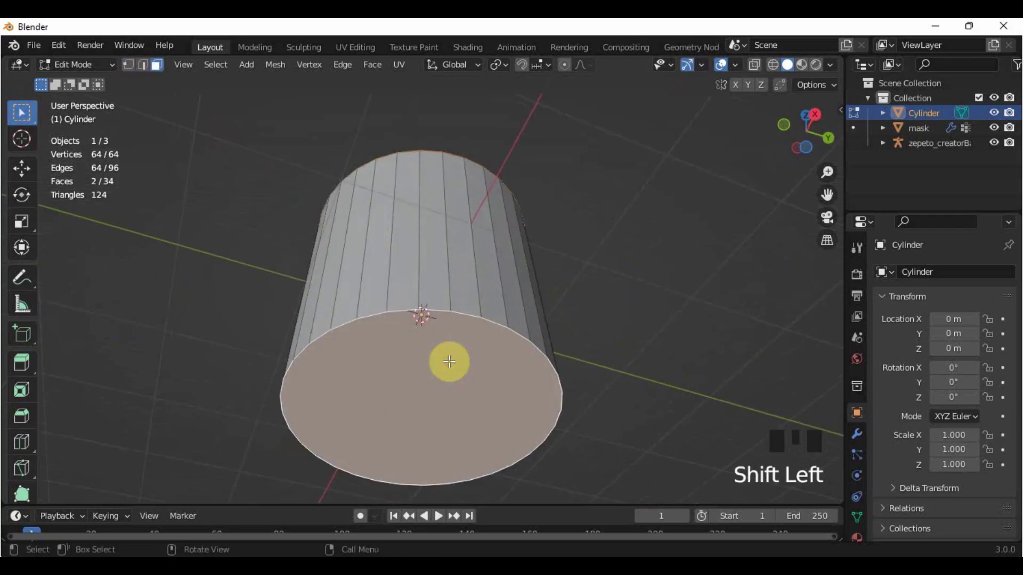
key(Delete)
click(452, 368)
middle_drag(457, 167, 473, 326)
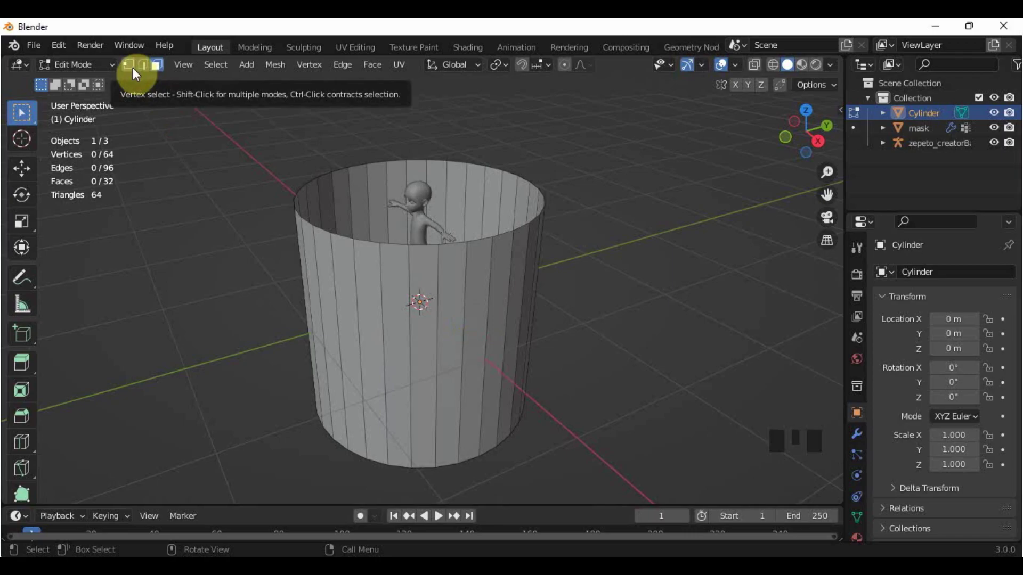
- In vertex mode, select two alternating vertices on the cylinder's bottom rim
key(1)
key(1)
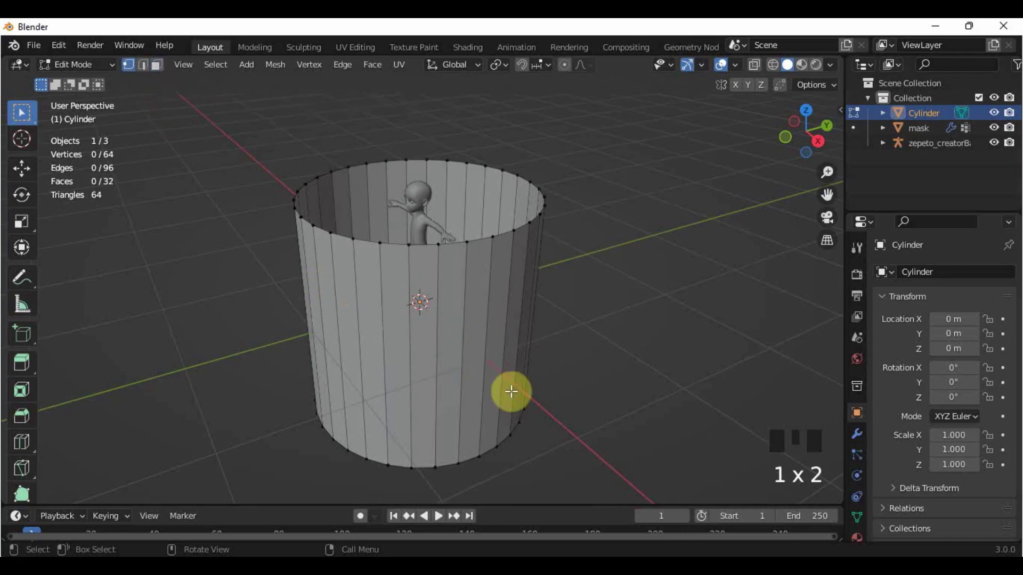
shift+middle_drag(464, 446, 461, 387)
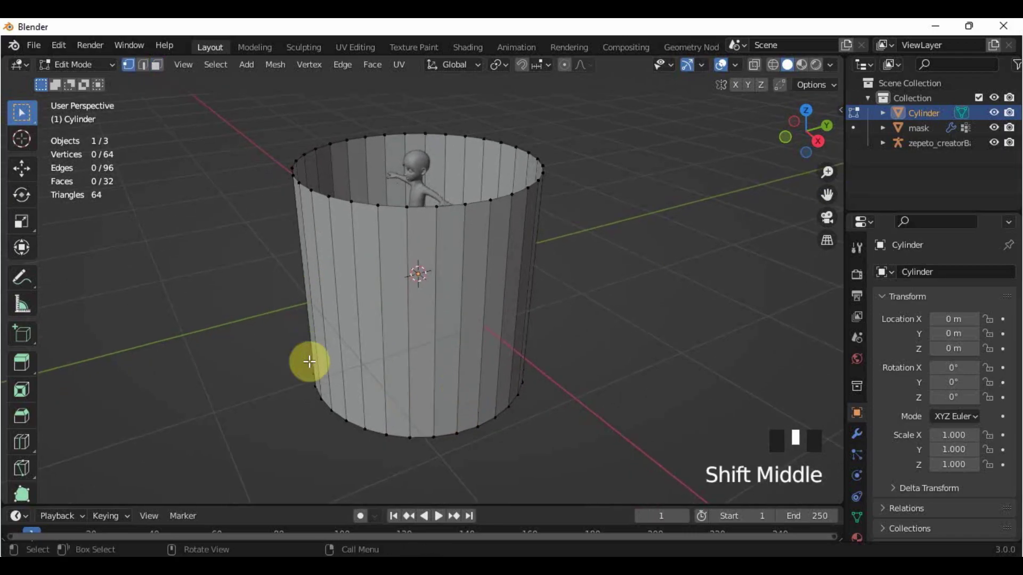
click(410, 438)
shift+click(457, 434)
shift+click(490, 419)
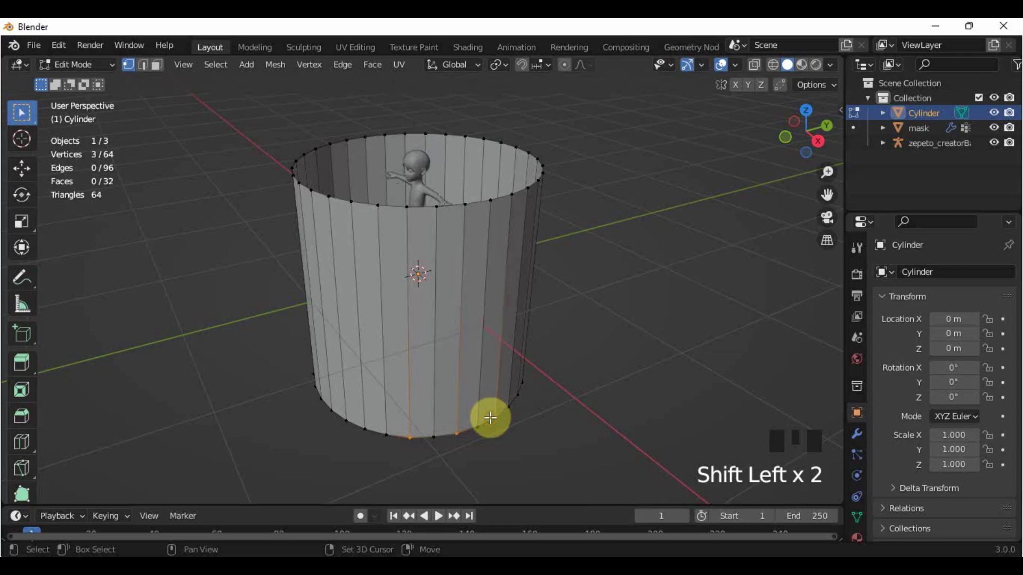
shift+click(517, 394)
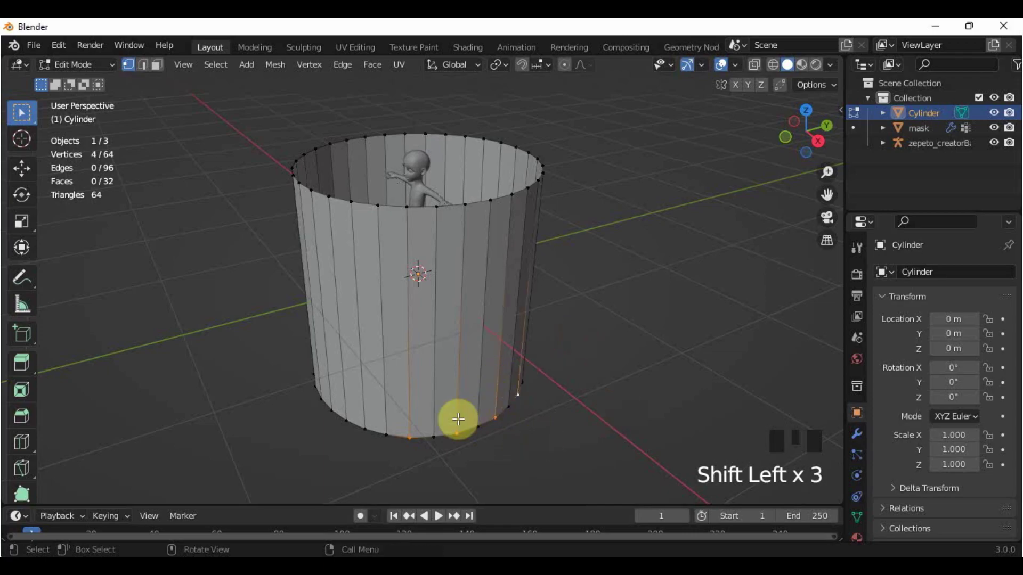
click(366, 428)
shift+click(410, 438)
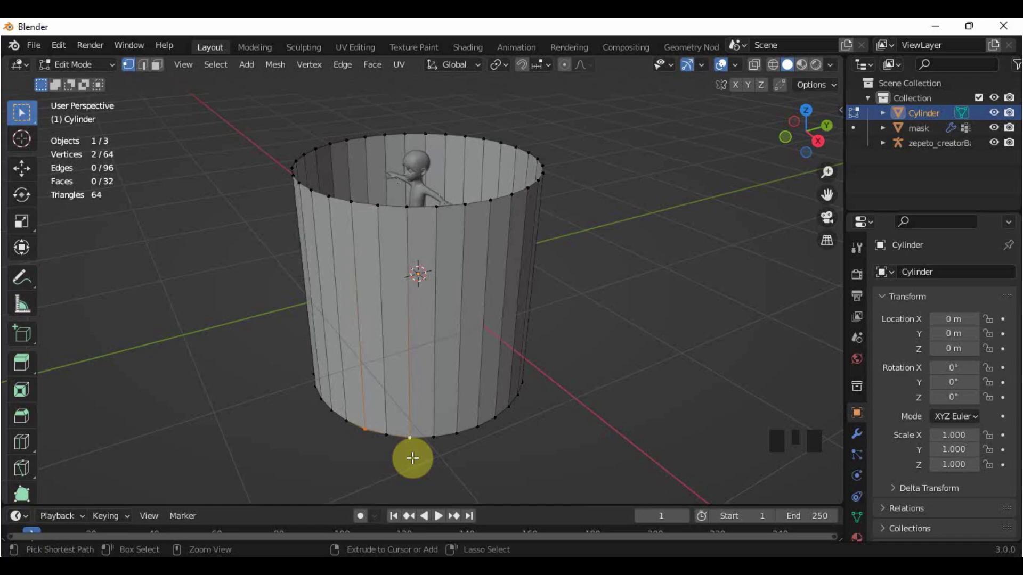
- Extend the every-other-vertex pattern with Shift+Ctrl+Numpad Plus to all 16 rim vertices
key(ctrl+shift+KP_Add)
key(ctrl+shift+KP_Add)
key(ctrl+shift+KP_Add)
key(ctrl+shift+KP_Add)
key(ctrl+shift+KP_Add)
key(ctrl+shift+KP_Add)
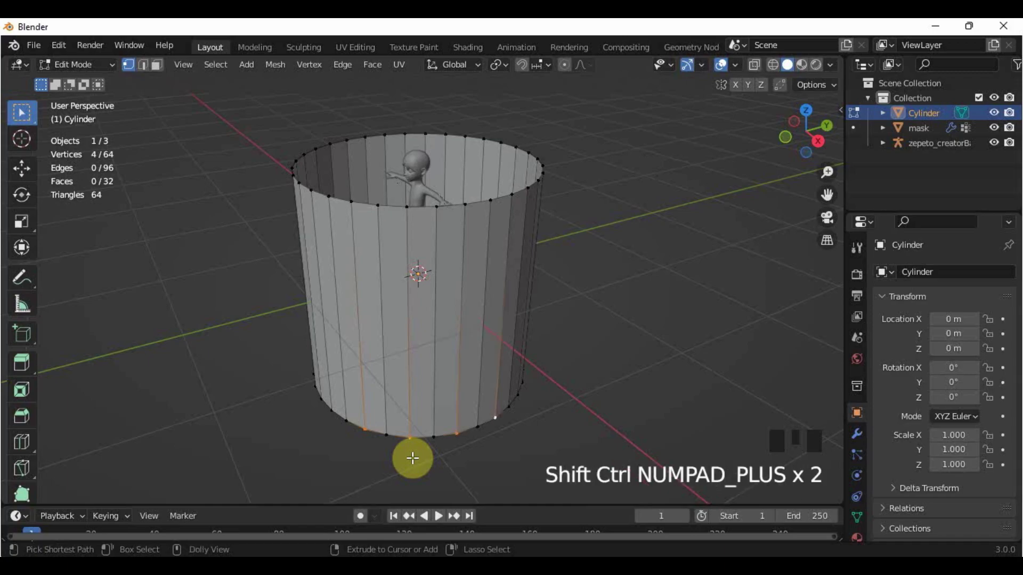
key(ctrl+shift+KP_Add)
key(ctrl+shift+KP_Add)
key(ctrl+shift+KP_Add)
key(ctrl+shift+KP_Add)
key(ctrl+shift+KP_Add)
key(ctrl+shift+KP_Add)
key(ctrl+shift+KP_Add)
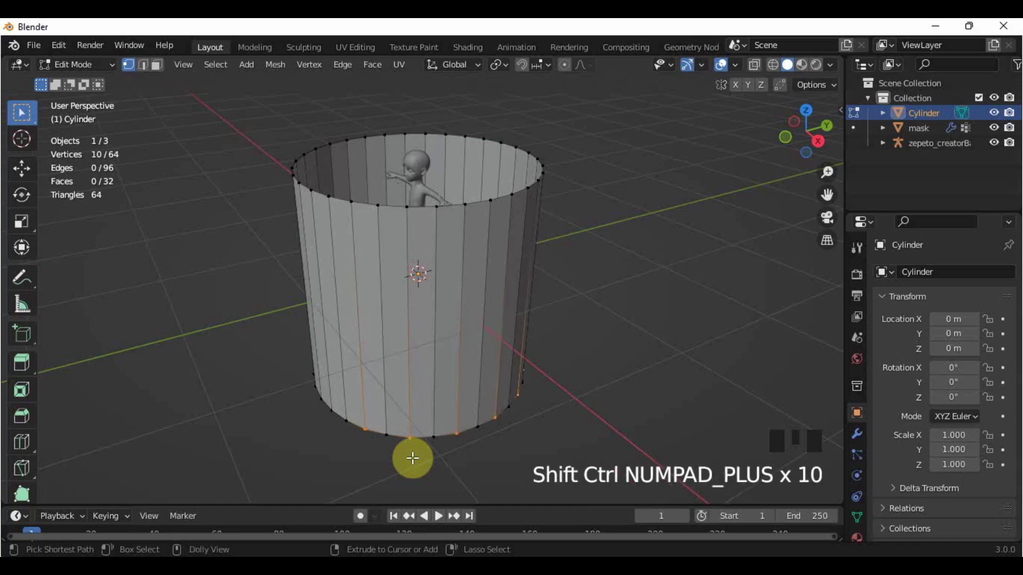
key(ctrl+shift+KP_Add)
key(ctrl+shift+KP_Add)
key(ctrl+shift+KP_Add)
key(ctrl+shift+KP_Add)
key(ctrl+shift+KP_Add)
middle_drag(397, 461, 435, 453)
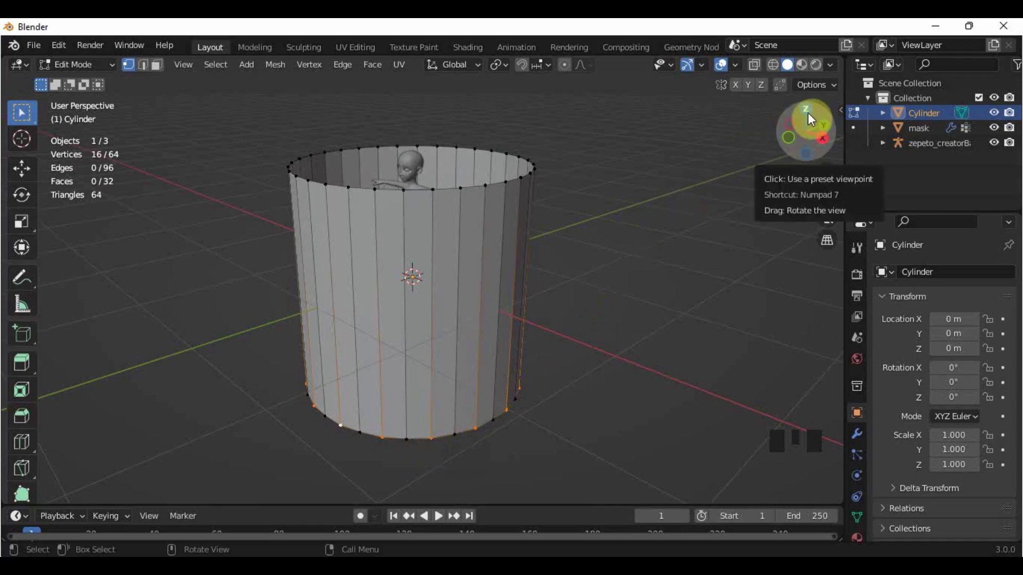
- From top view, scale the alternating vertices to about 0.91 and rotate them about -16°
key(KP_7)
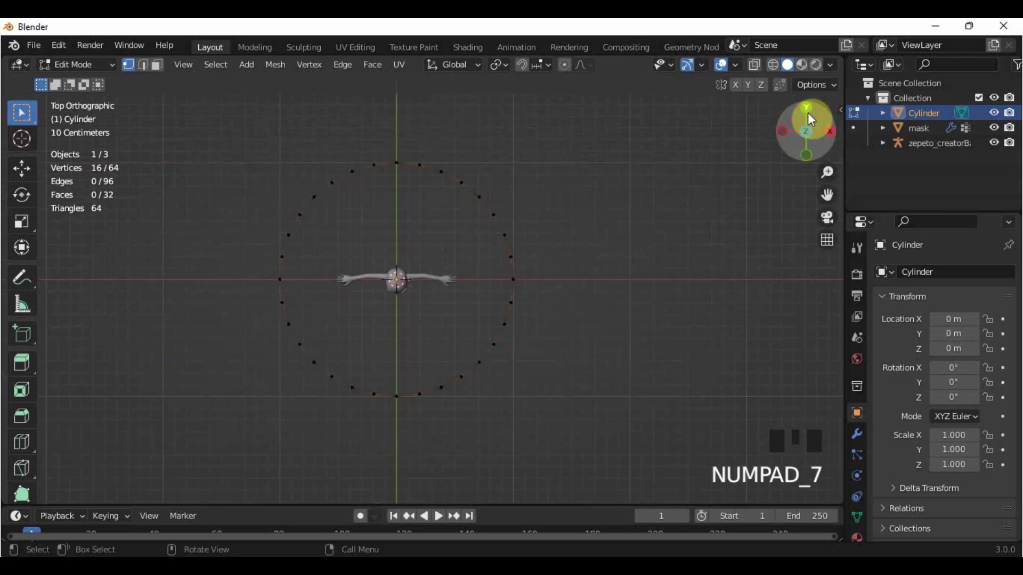
scroll(586, 309, up, 2)
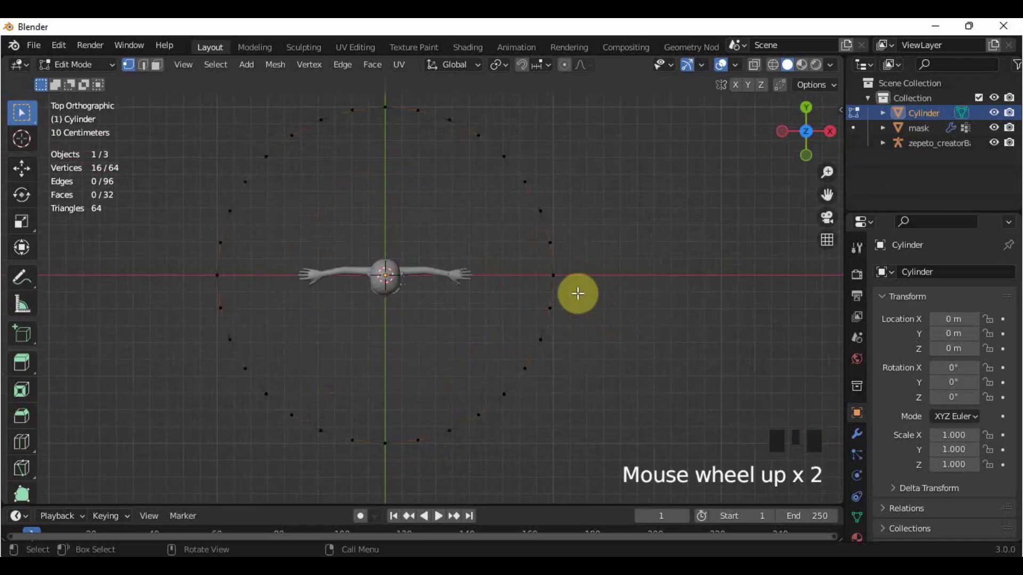
shift+middle_drag(616, 257, 655, 264)
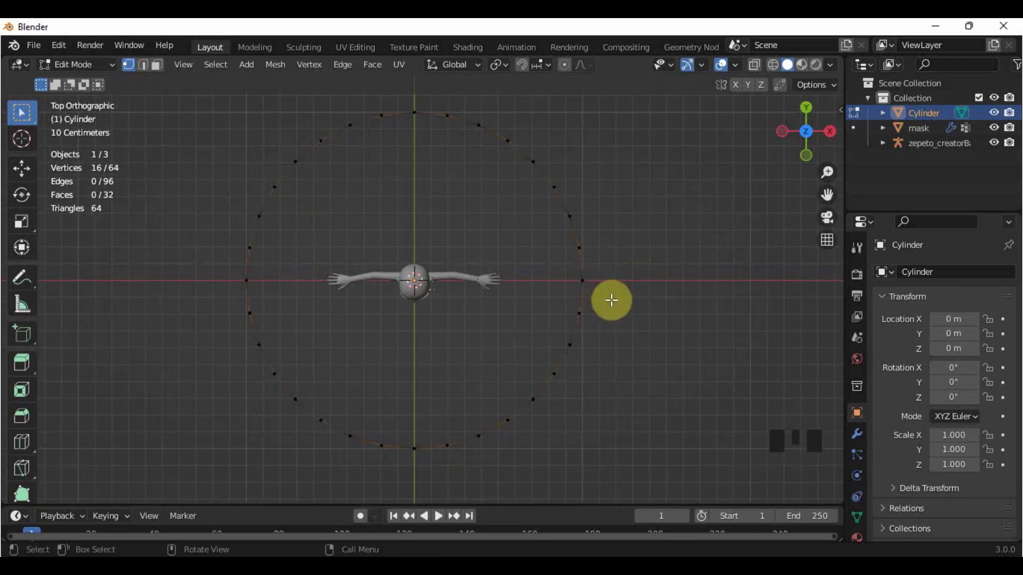
key(s)
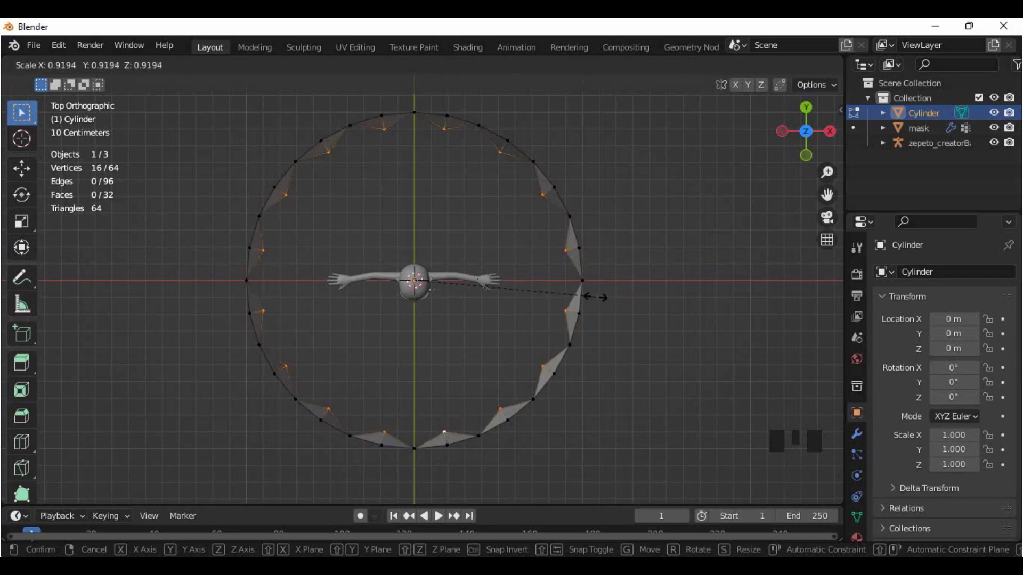
click(595, 297)
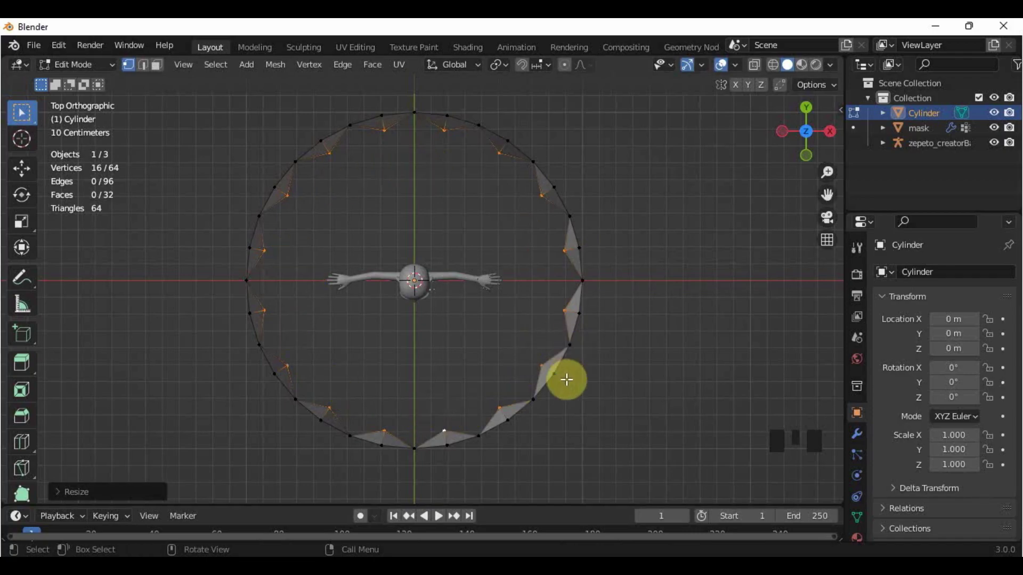
key(r)
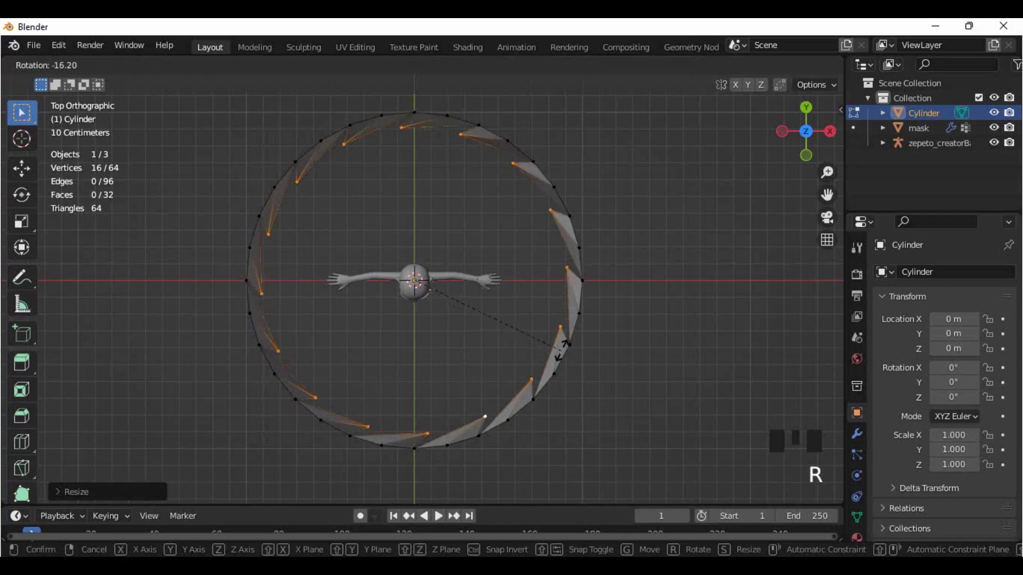
click(559, 346)
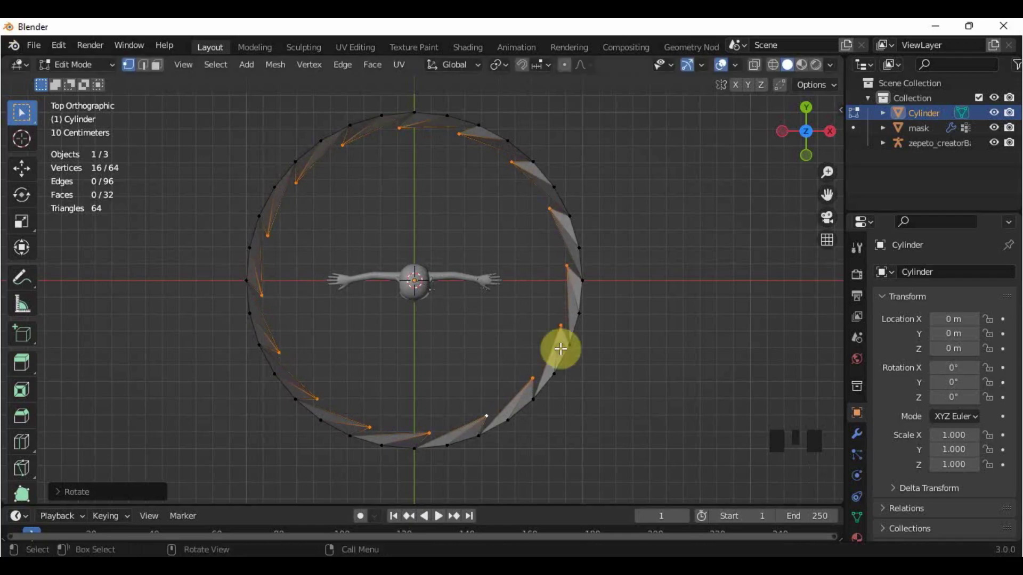
middle_drag(550, 468, 569, 325)
- Zoom out to the front orthographic view and toggle the X-Ray display
scroll(569, 325, down, 2)
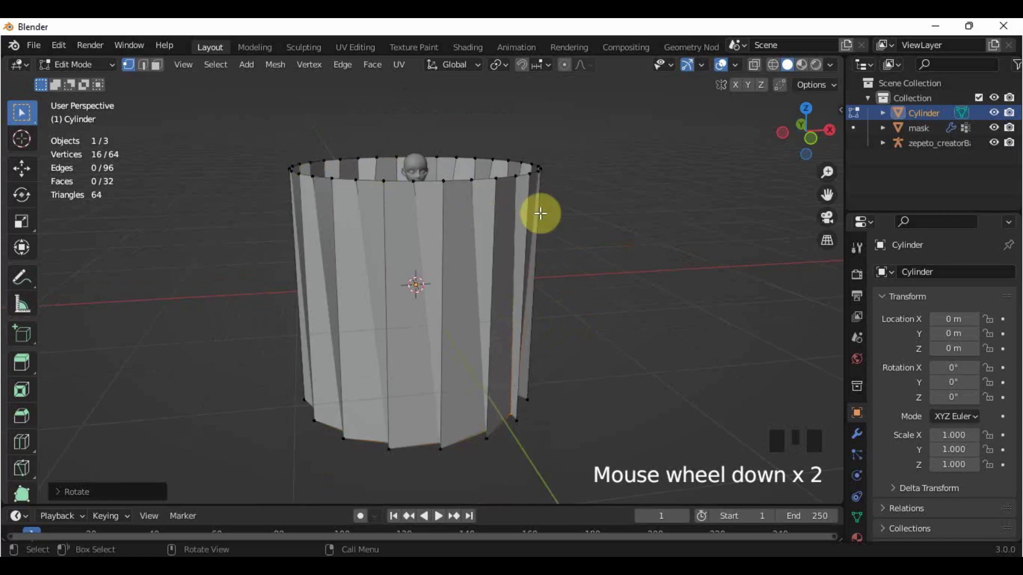
key(KP_1)
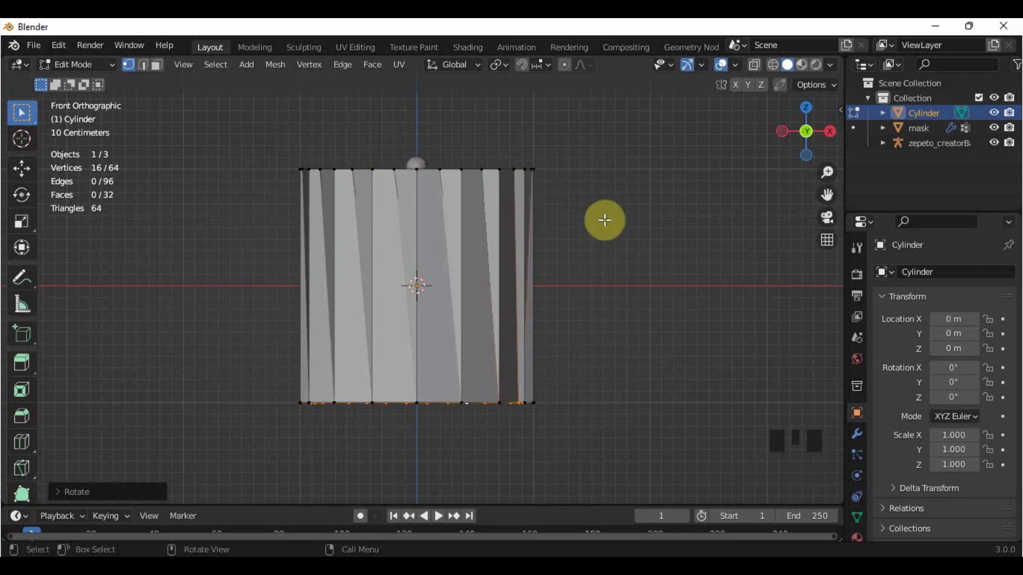
click(755, 66)
click(754, 65)
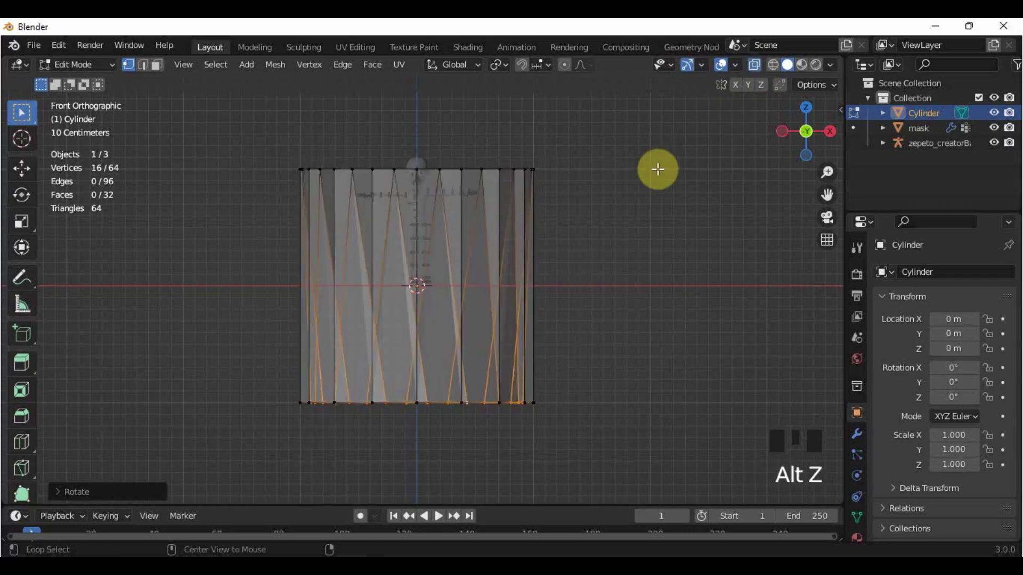
- Box-select the cylinder's top ring and scale it down twice to narrow it
drag(634, 205, 277, 124)
scroll(634, 250, up, 3)
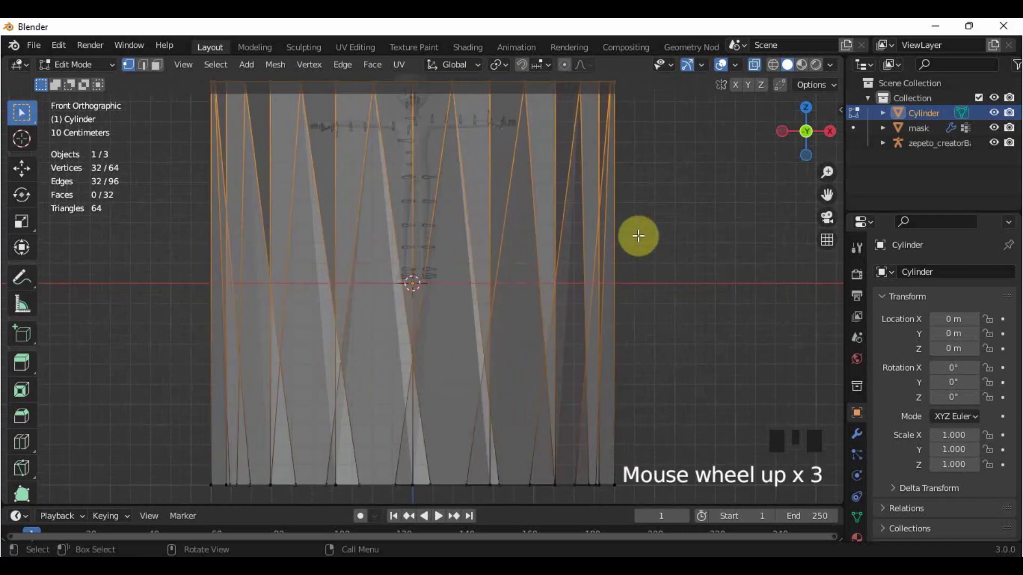
shift+middle_drag(646, 212, 642, 247)
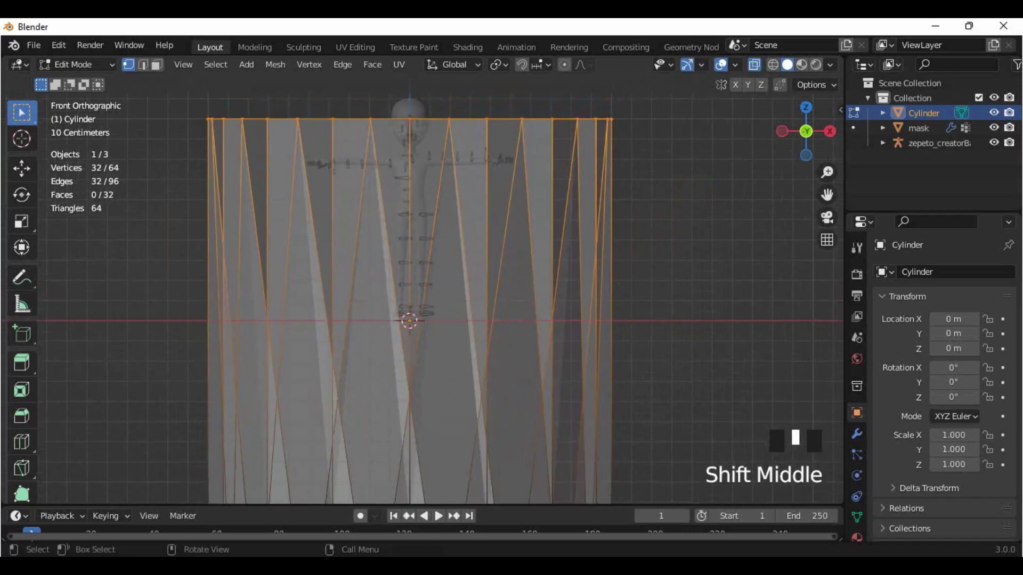
key(s)
click(543, 149)
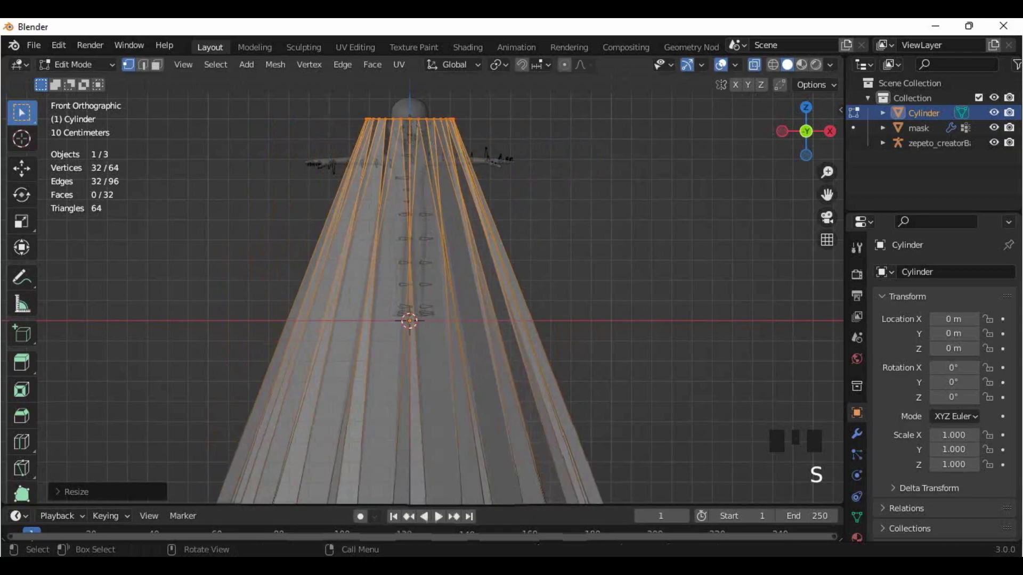
key(s)
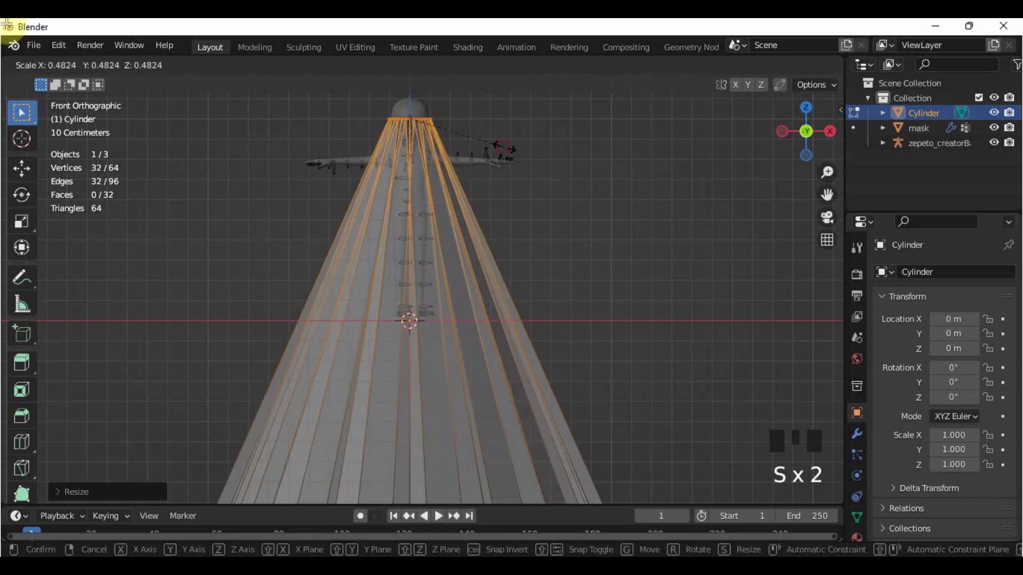
click(502, 182)
- Lower the top ring to the waist with the Move tool and raise the bottom ring 1.431 m
scroll(502, 195, down, 2)
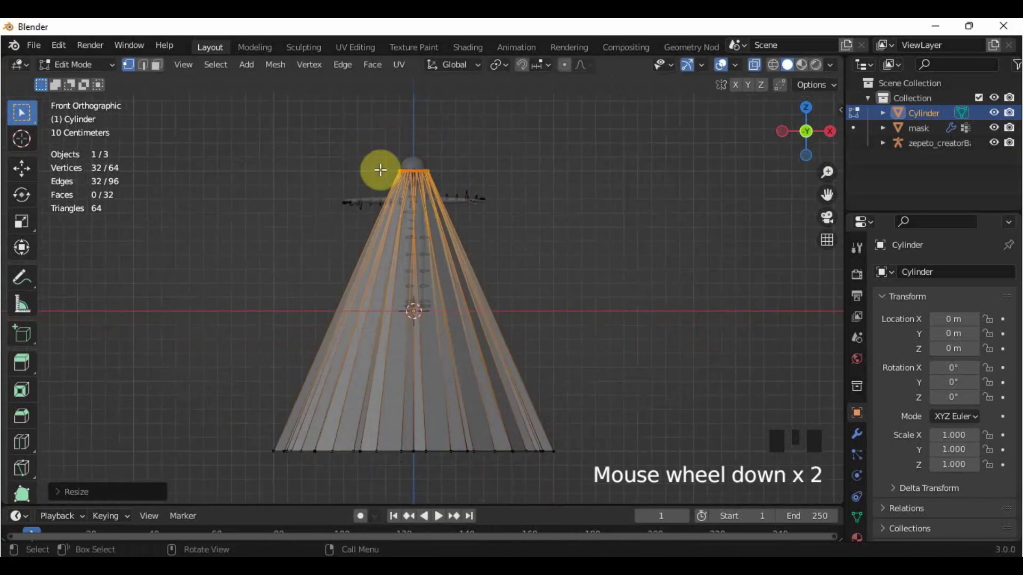
click(22, 168)
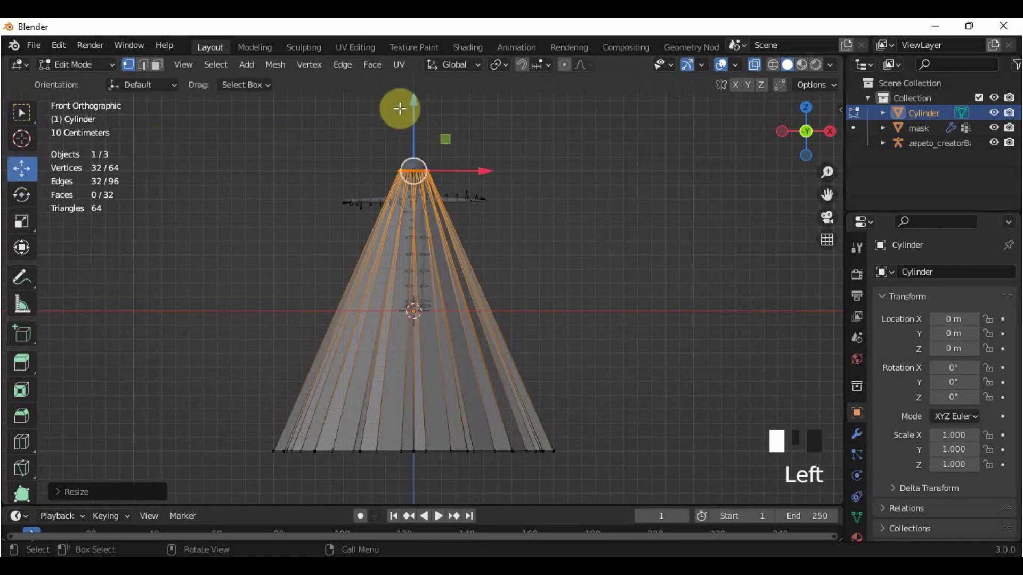
drag(413, 109, 409, 161)
drag(591, 475, 212, 384)
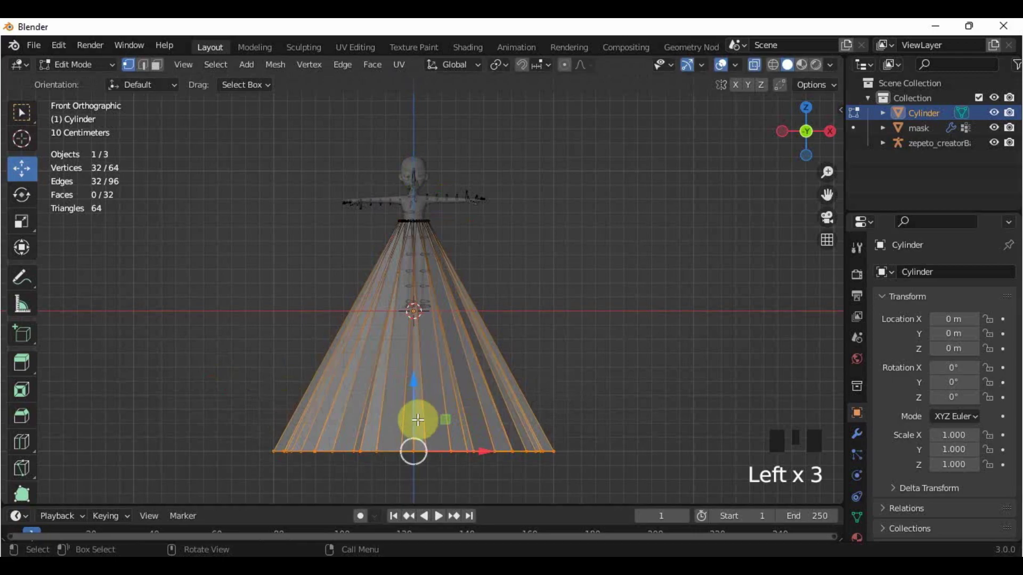
drag(417, 420, 412, 217)
- In right view, shrink the hem ring and nudge the whole skirt slightly along Y
key(KP_3)
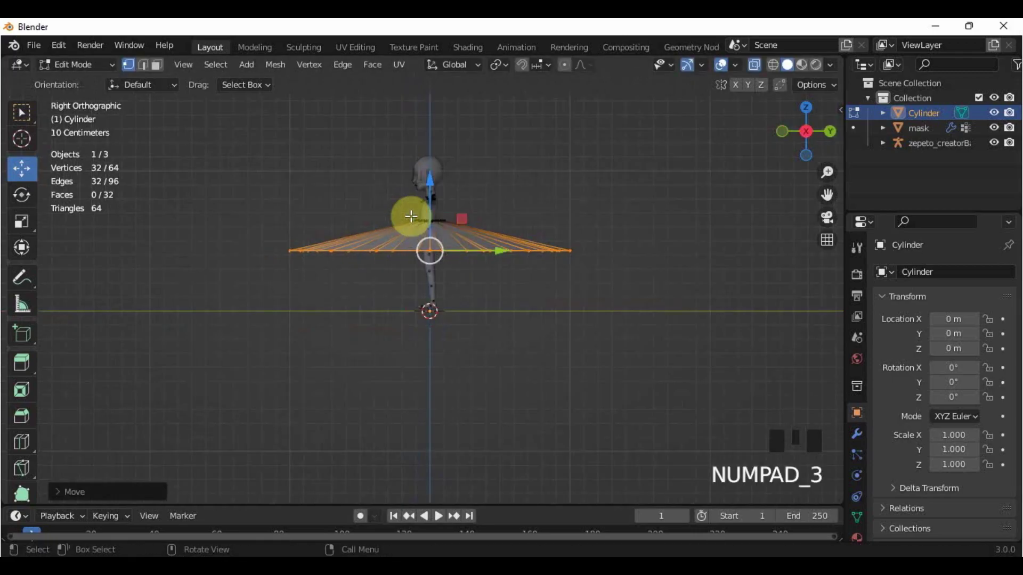
scroll(488, 324, up, 5)
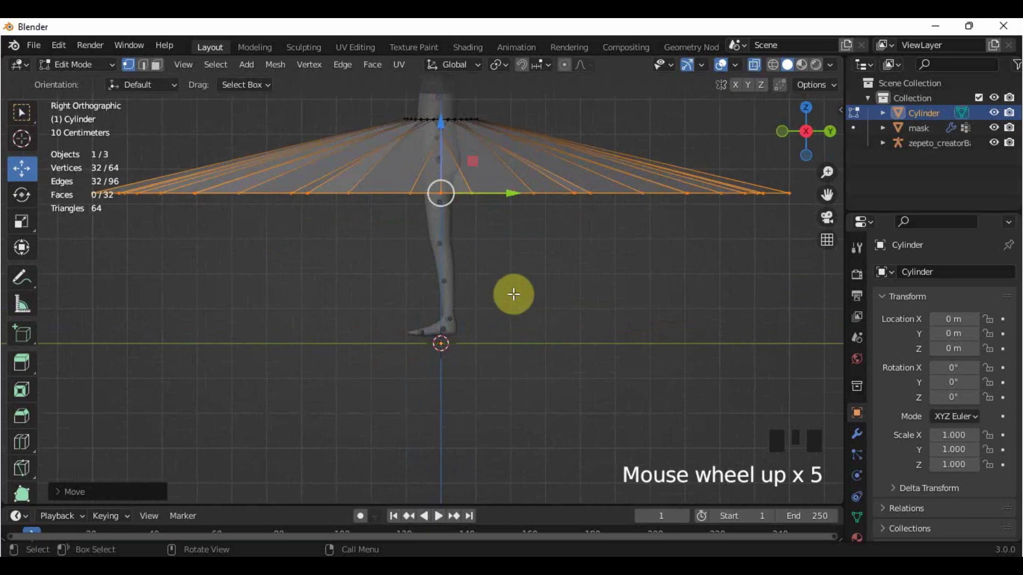
key(s)
click(482, 184)
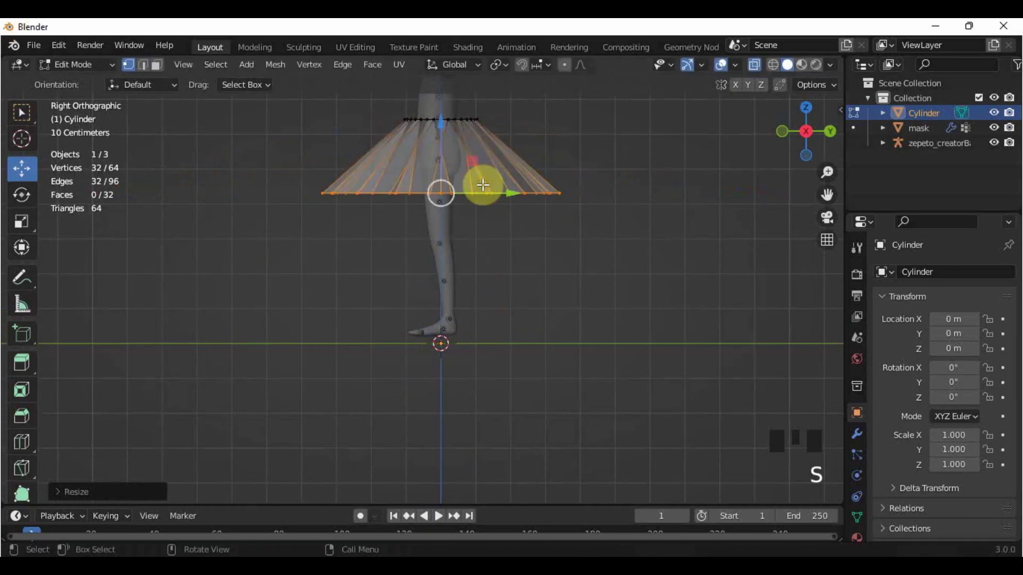
key(a)
drag(510, 156, 504, 155)
key(KP_1)
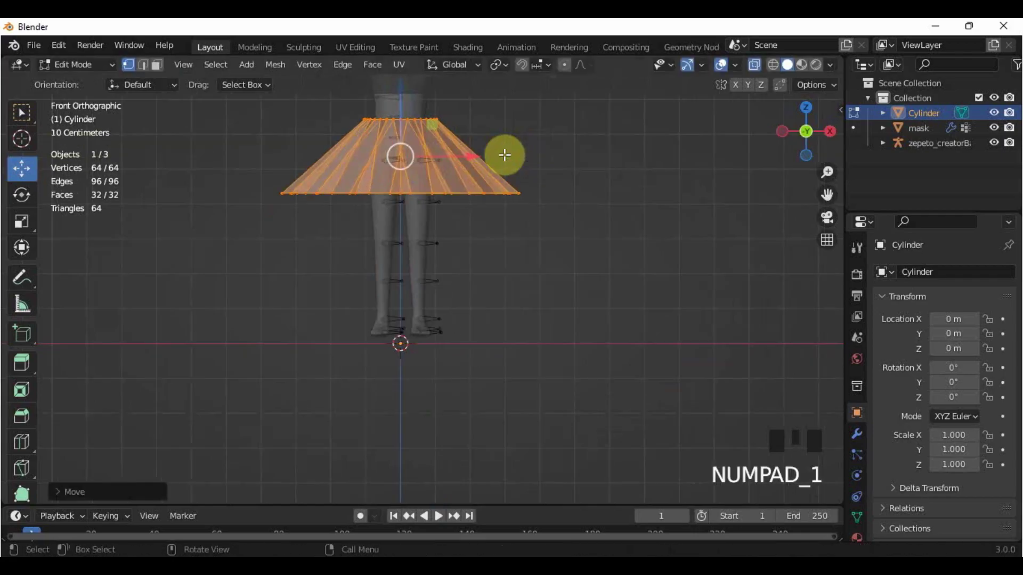
- In front view, scale the hem, the waistband to about 0.75, and the hem to about 0.91
drag(612, 258, 153, 153)
key(s)
click(547, 213)
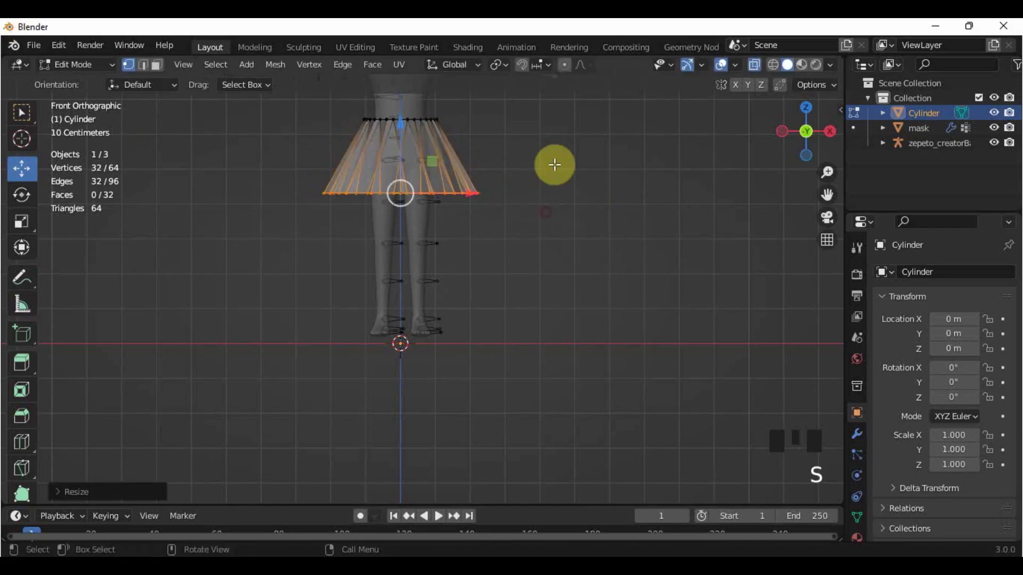
drag(282, 106, 505, 106)
key(s)
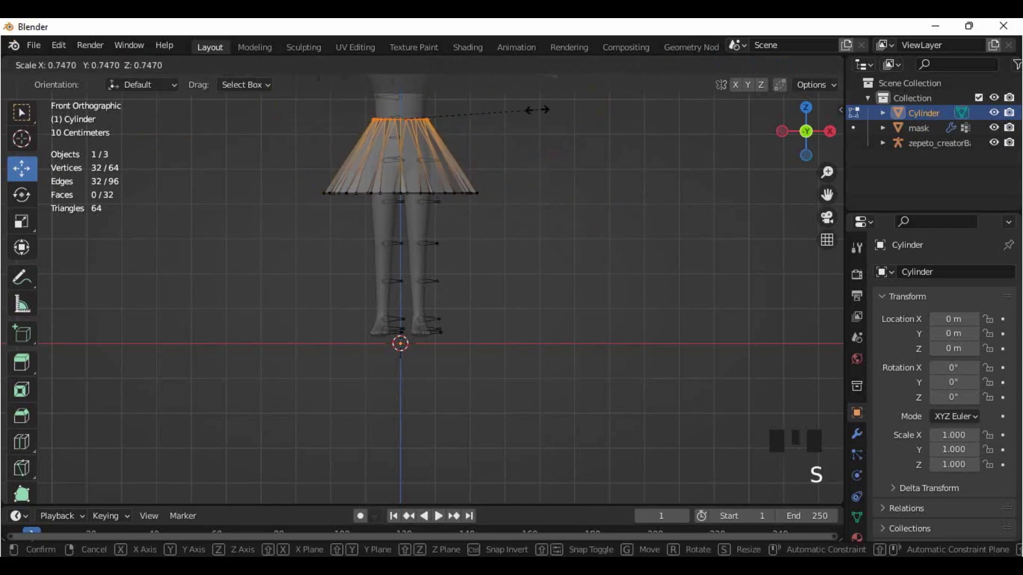
click(535, 111)
drag(559, 257, 250, 150)
key(s)
click(574, 211)
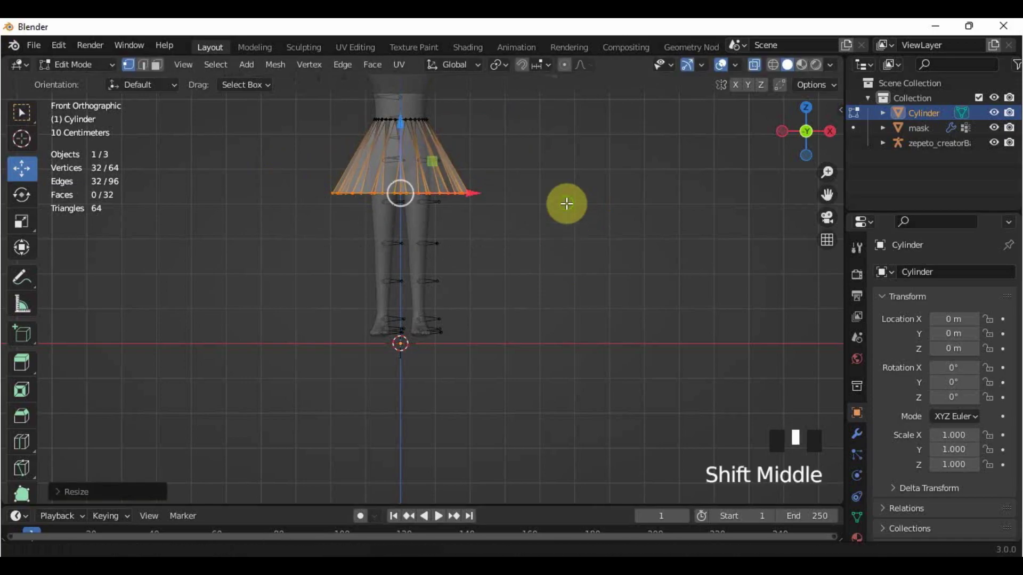
shift+middle_drag(566, 203, 594, 304)
- Check the edges with X-Ray, then scale the whole skirt to about 0.857 along X
key(alt+z)
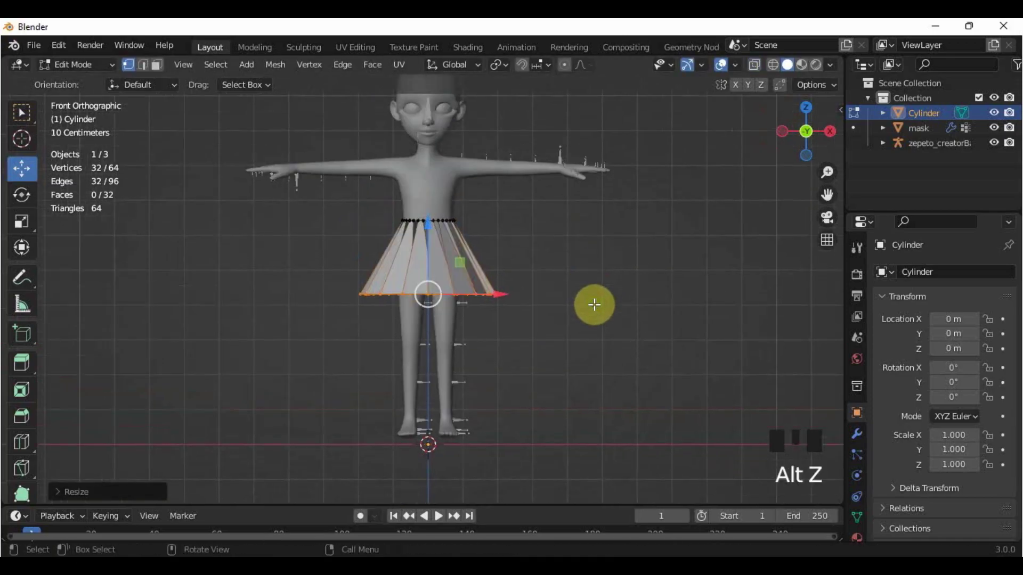
scroll(594, 304, up, 2)
key(alt+z)
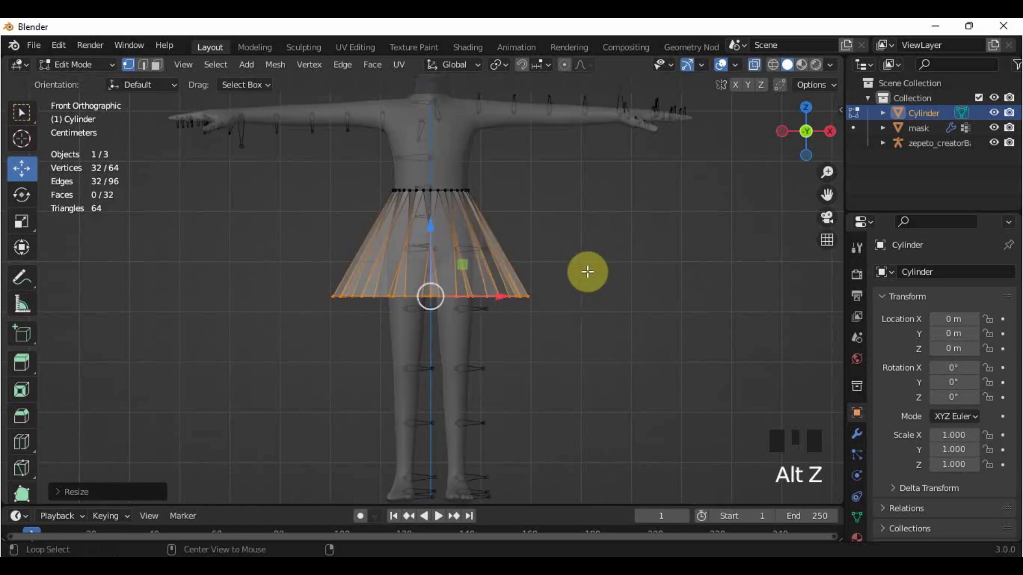
key(alt+z)
key(a)
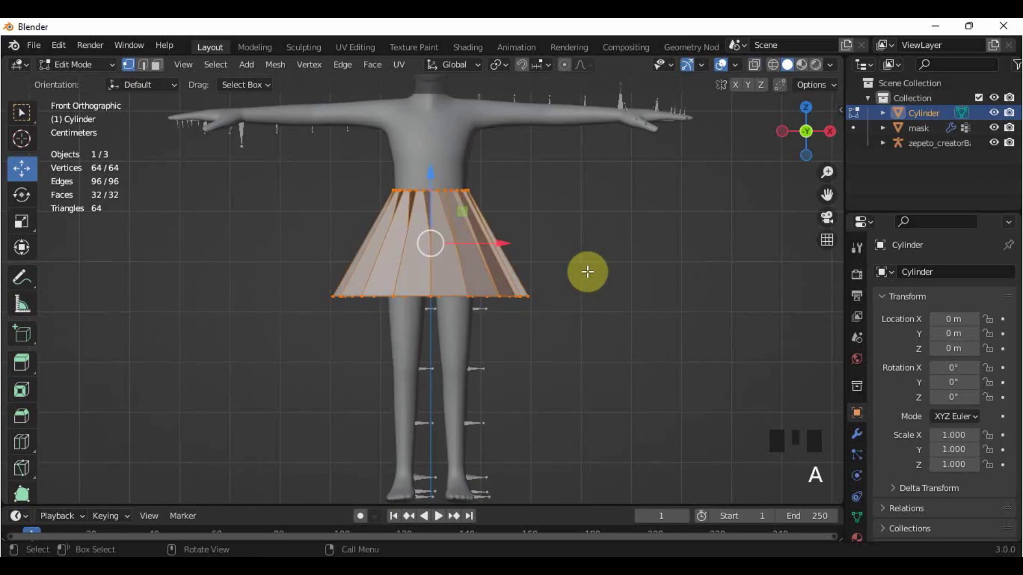
key(s)
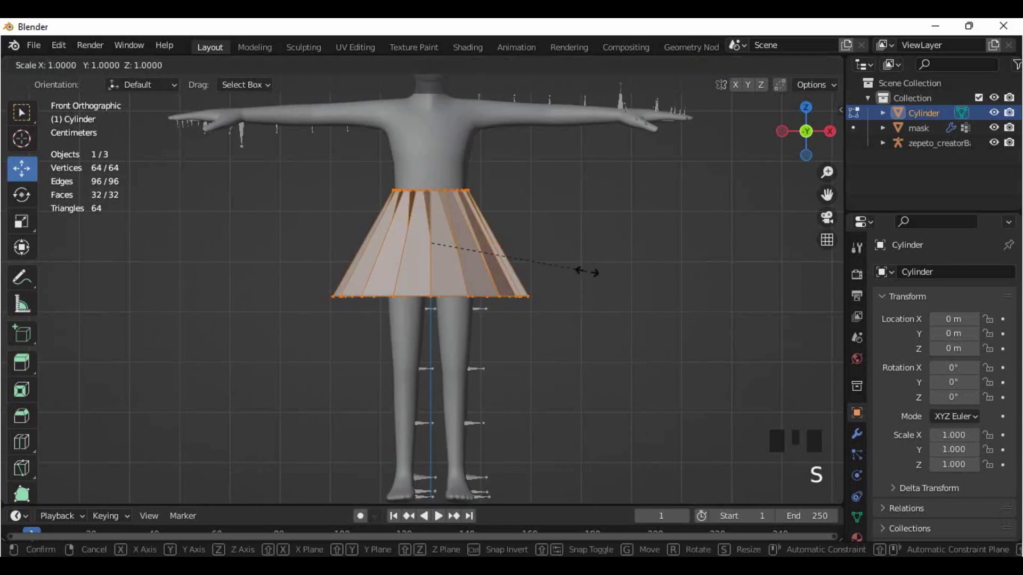
key(x)
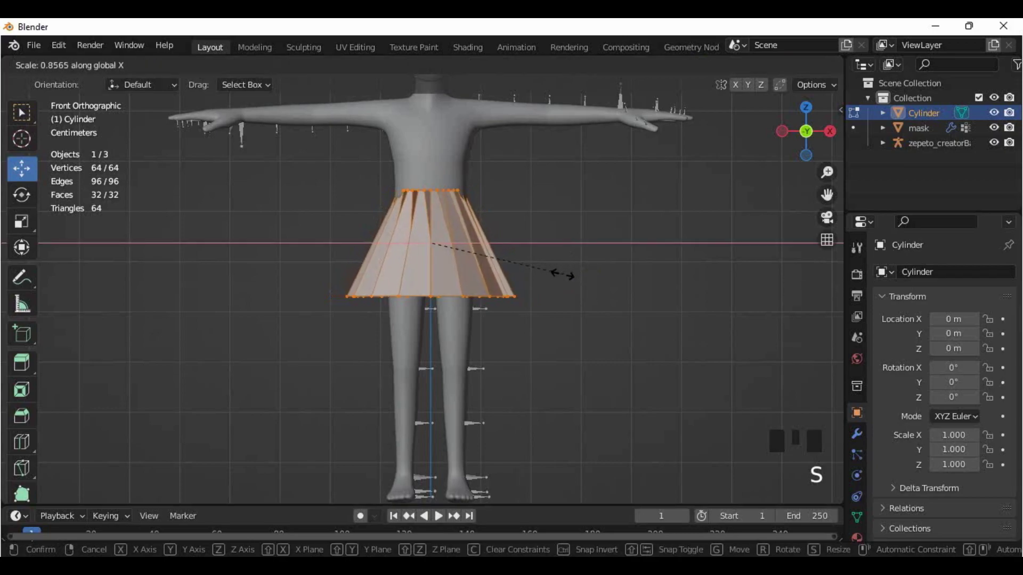
click(559, 276)
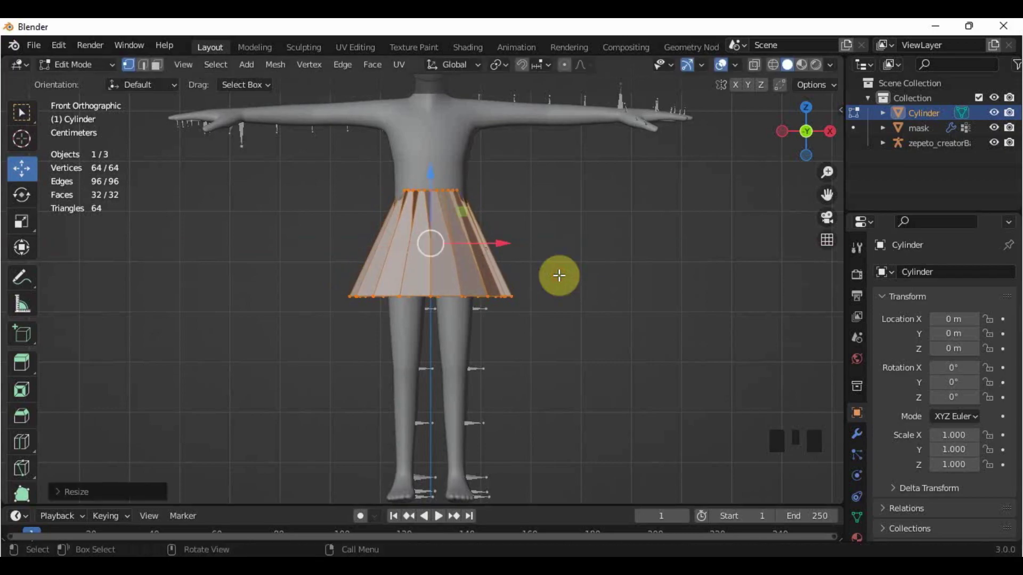
- In side view, scale the skirt to 0.6431 along Y
key(KP_3)
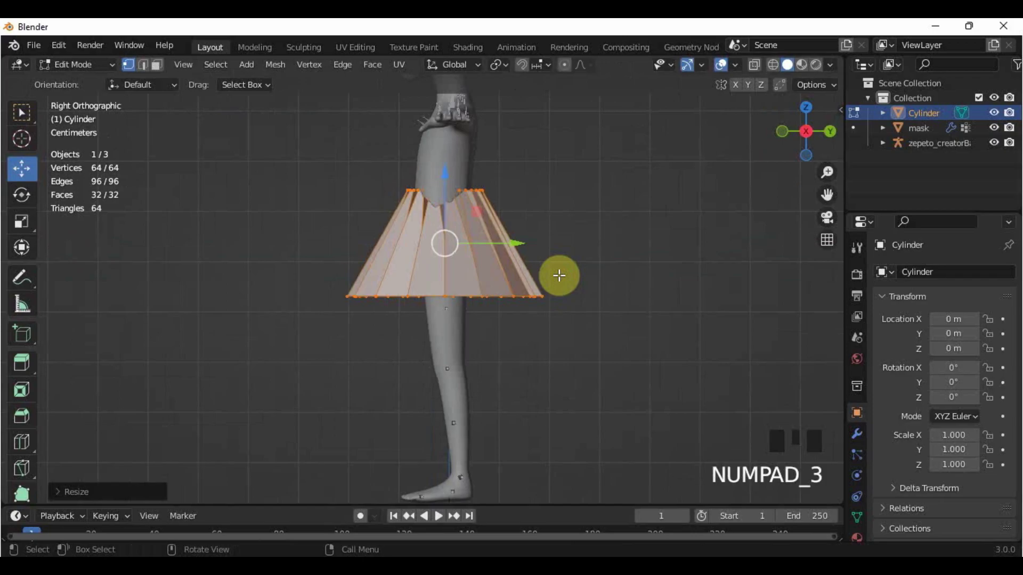
key(s)
key(y)
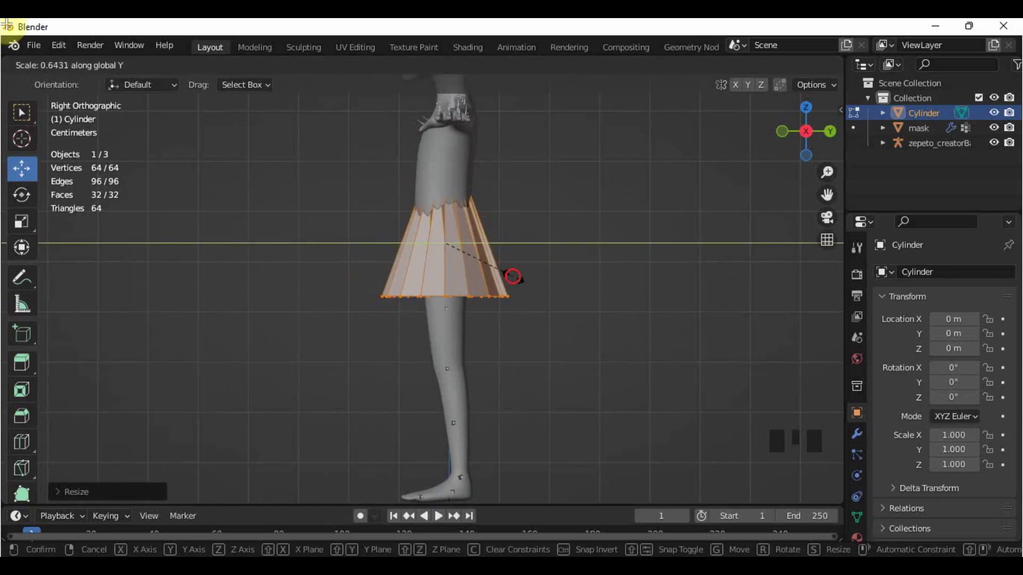
click(512, 276)
- Hide the mask and zepeto_creator body so only the skirt shows, and widen the tool shelf to show names
key(KP_1)
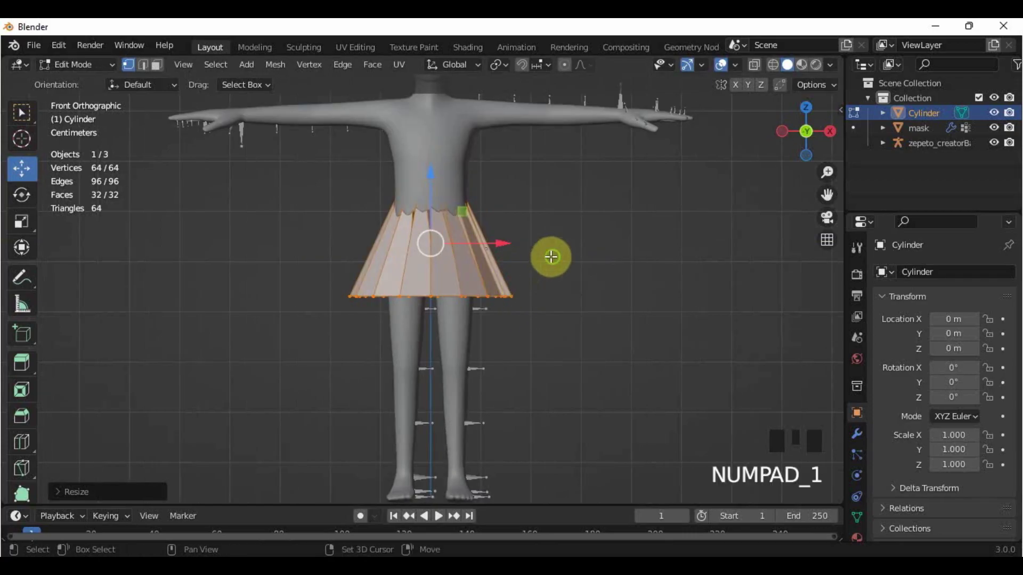
shift+middle_drag(550, 255, 563, 388)
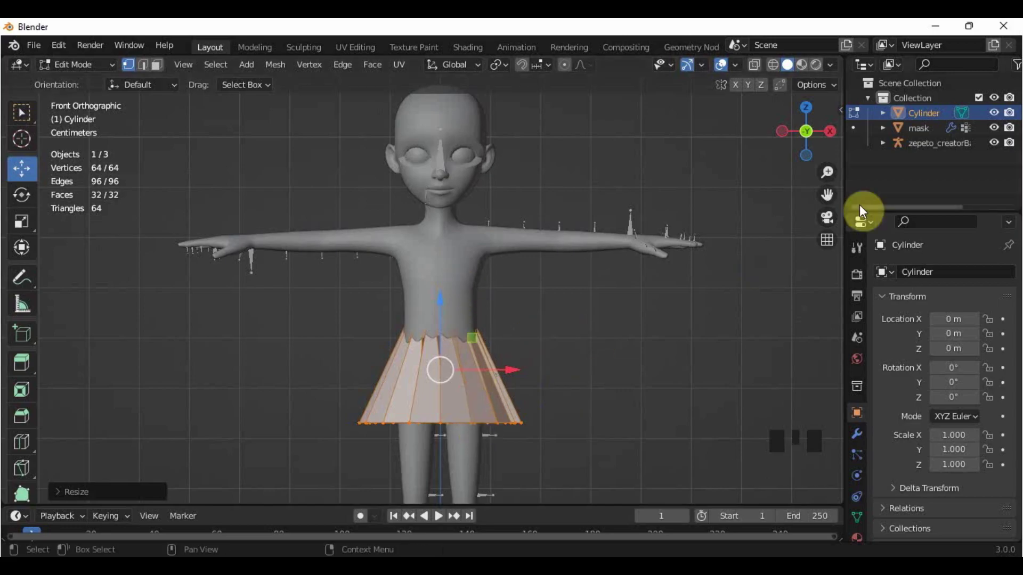
click(993, 127)
click(993, 142)
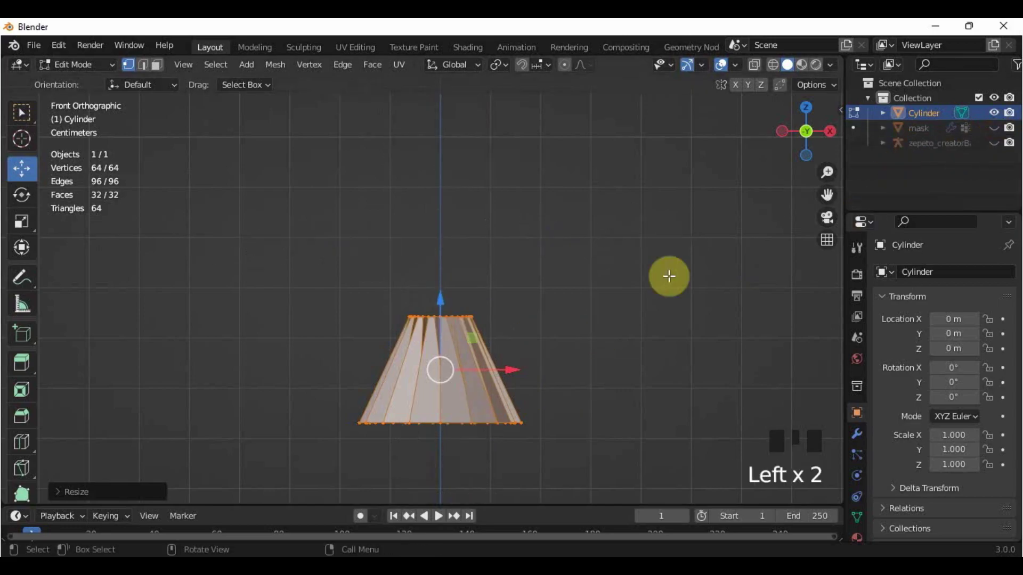
shift+middle_drag(586, 369, 594, 306)
scroll(594, 306, up, 1)
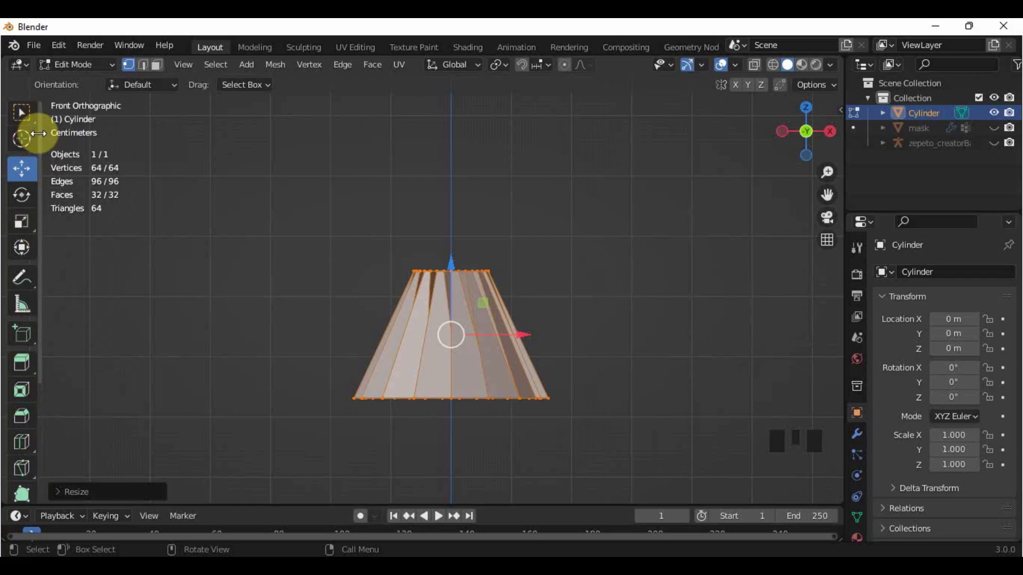
drag(38, 133, 116, 146)
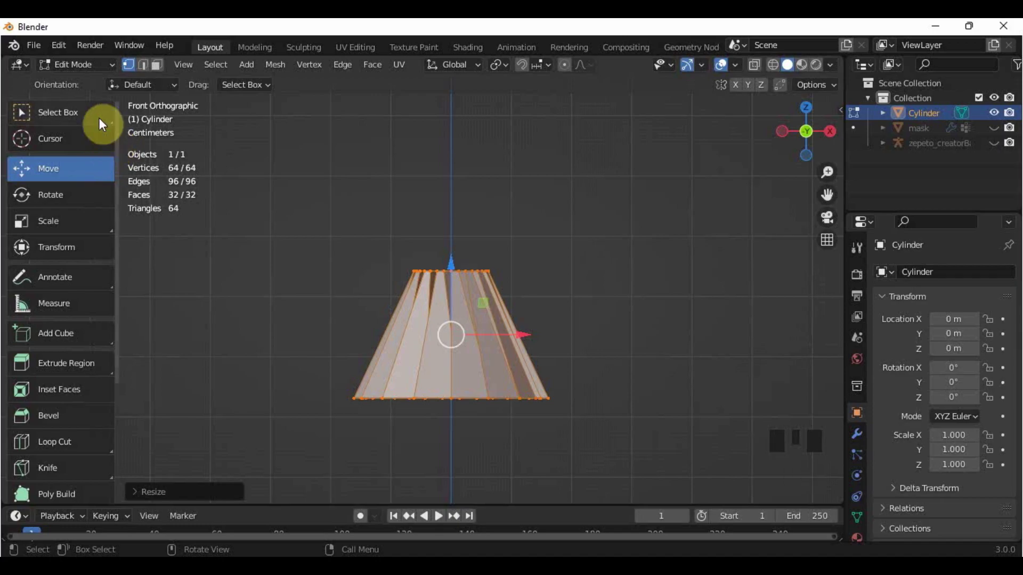
scroll(68, 176, down, 2)
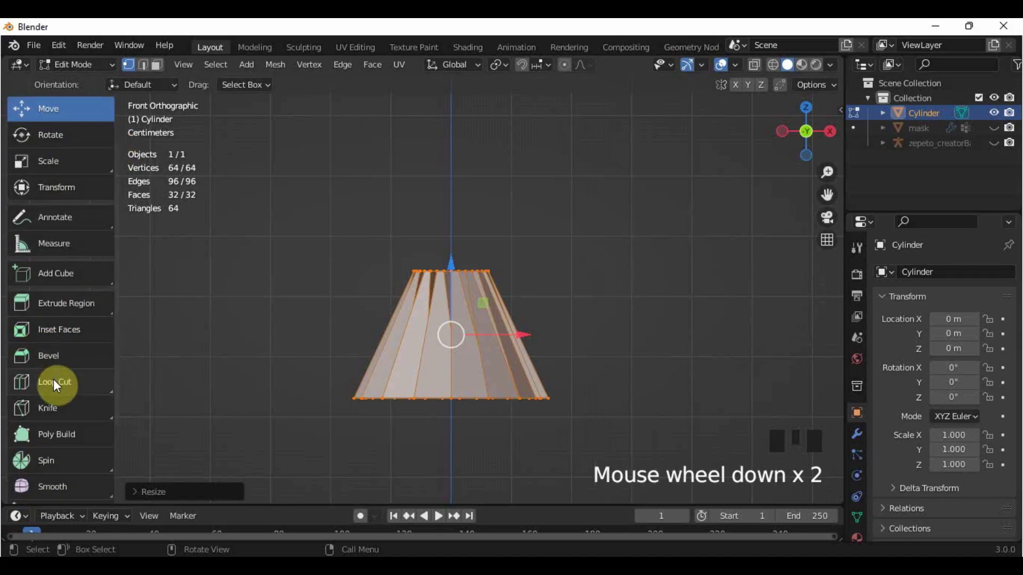
- Cut seven horizontal edge loops across the skirt cylinder with Loop Cut, then return to Select Box
click(55, 382)
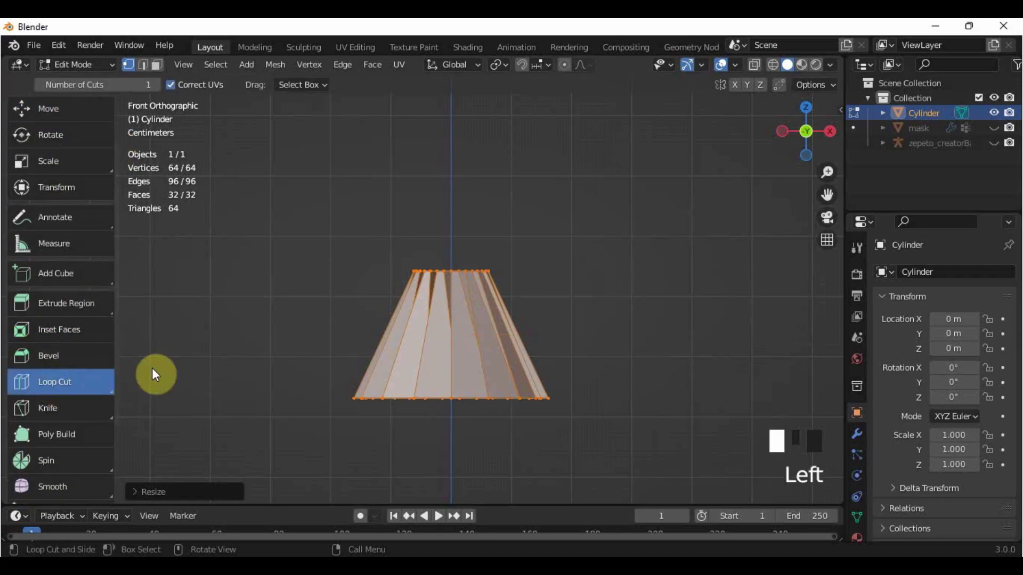
click(437, 366)
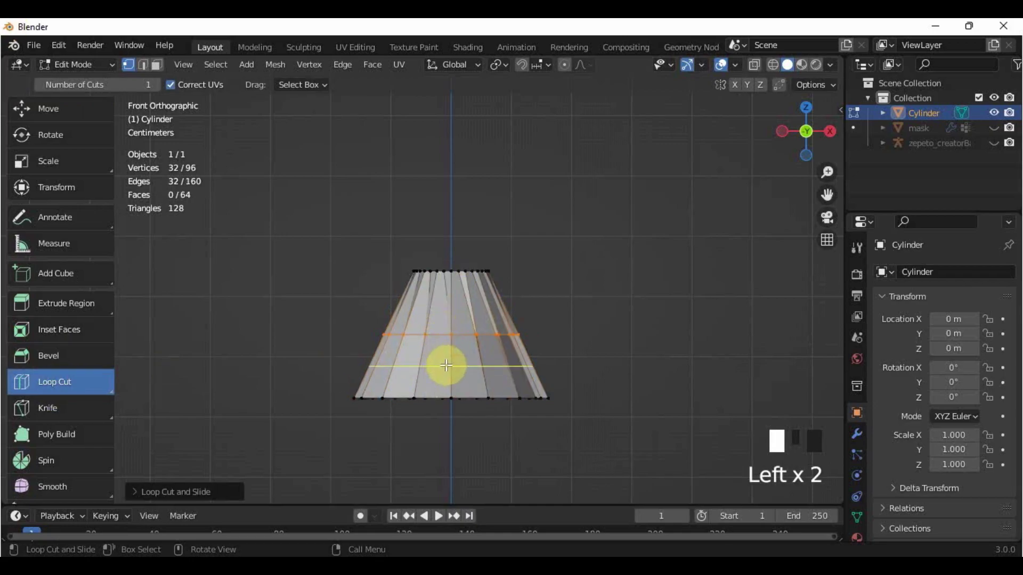
click(446, 365)
click(445, 317)
click(448, 319)
click(439, 383)
click(441, 288)
scroll(373, 341, up, 3)
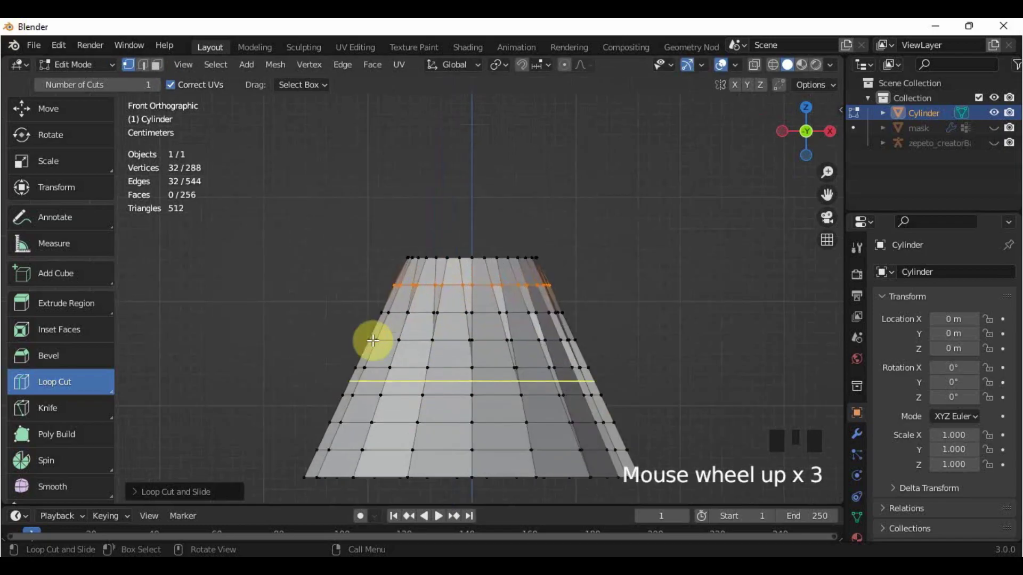
shift+middle_drag(456, 343, 418, 310)
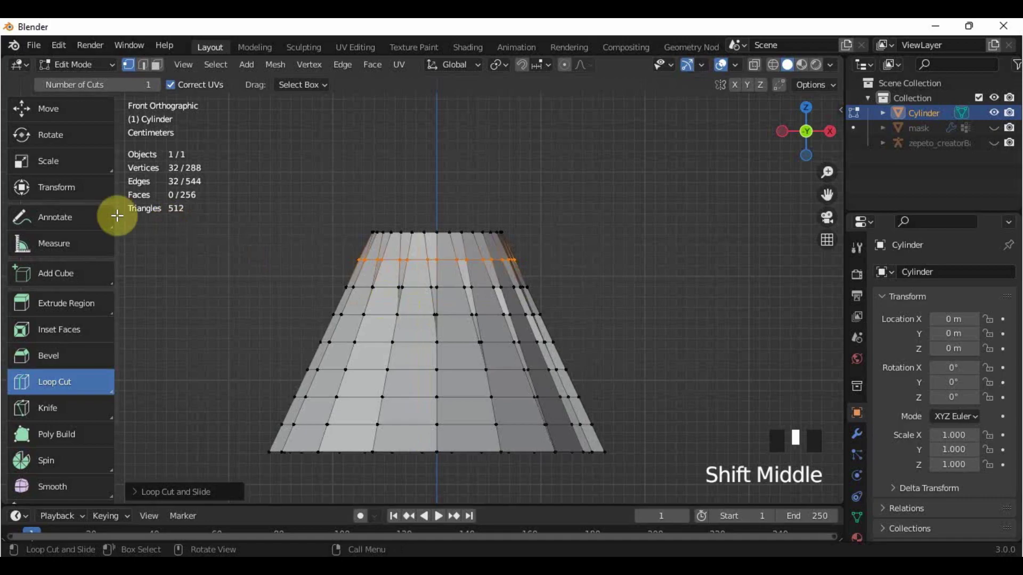
scroll(89, 245, up, 5)
click(70, 113)
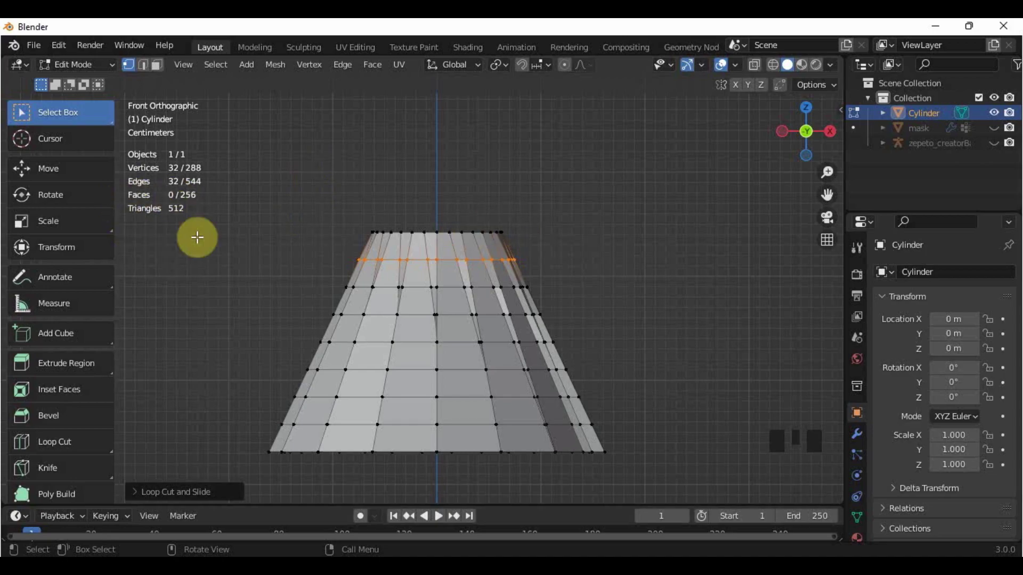
- Zoom in on the skirt's top rim and merge the first doubled vertex pair At Center
middle_drag(551, 203, 537, 281)
shift+middle_drag(559, 229, 548, 265)
shift+scroll(507, 313, up, 4)
scroll(508, 314, up, 2)
scroll(509, 315, up, 4)
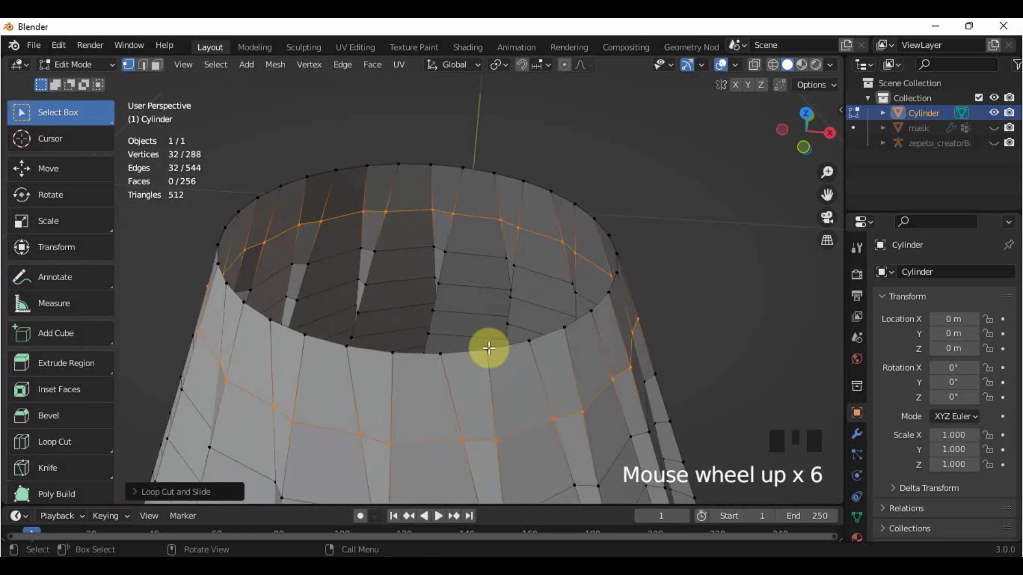
click(368, 169)
click(399, 168)
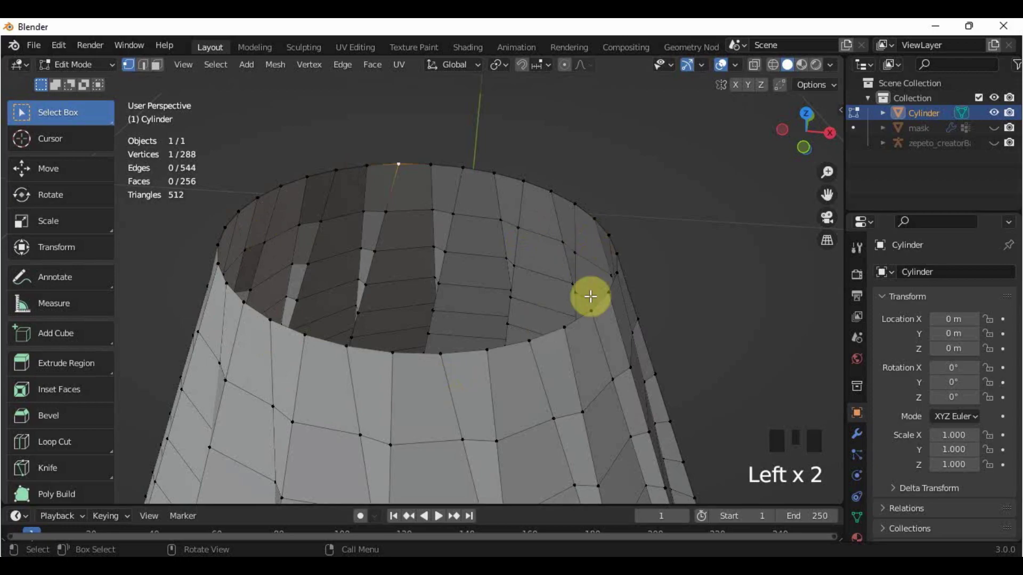
shift+middle_drag(646, 336, 661, 334)
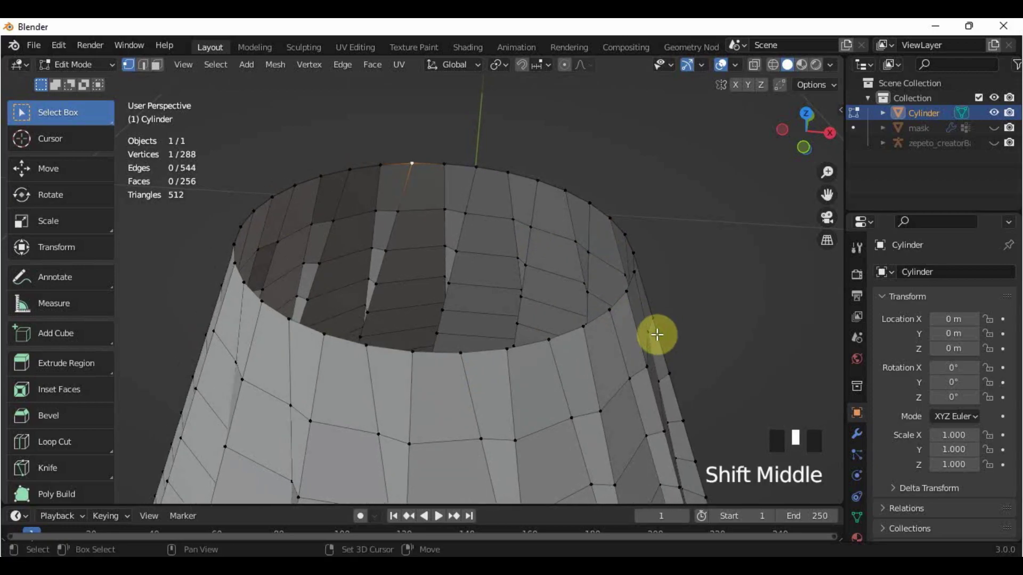
click(461, 353)
shift+click(506, 351)
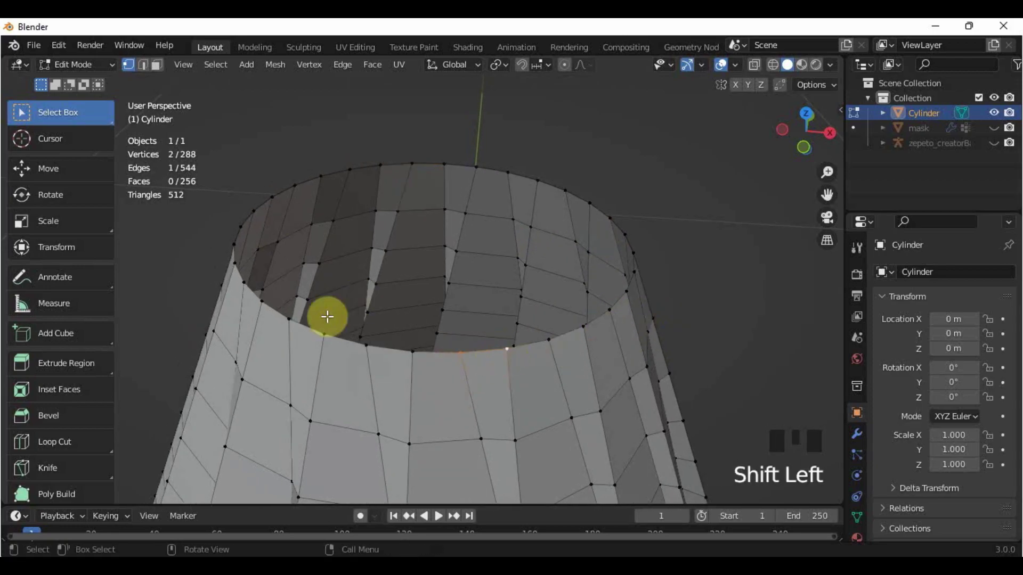
click(549, 378)
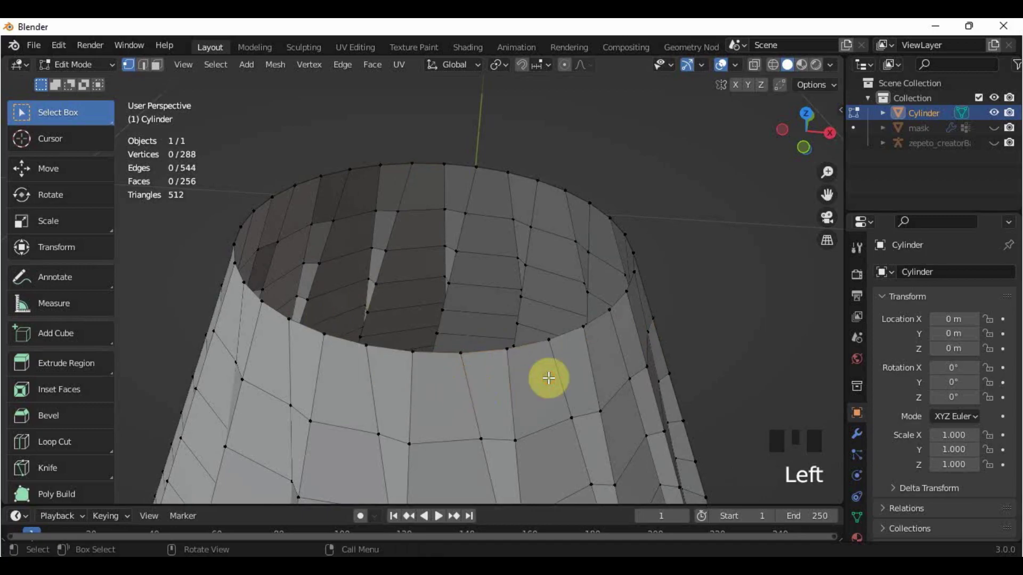
click(463, 359)
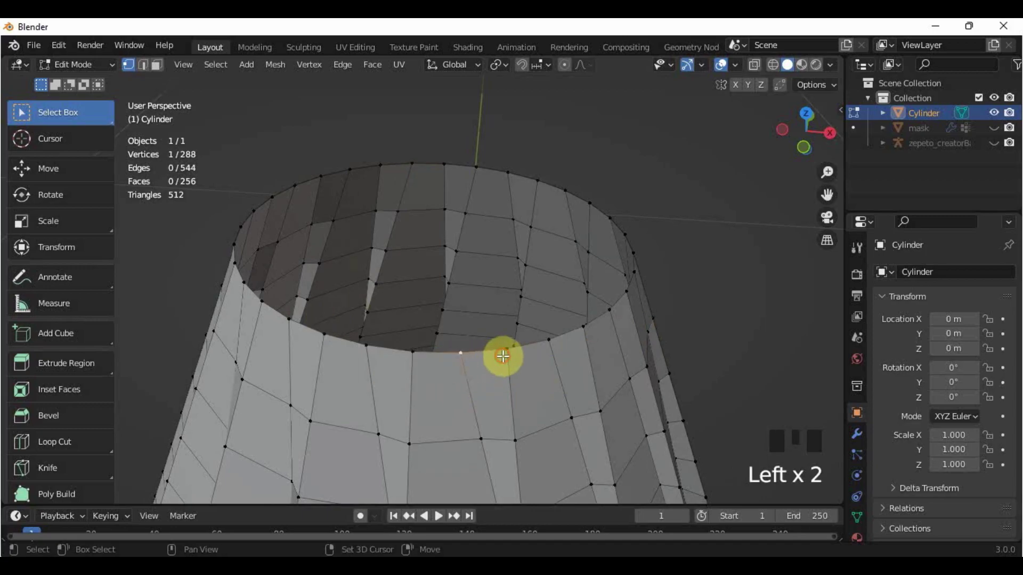
shift+middle_drag(534, 383, 505, 342)
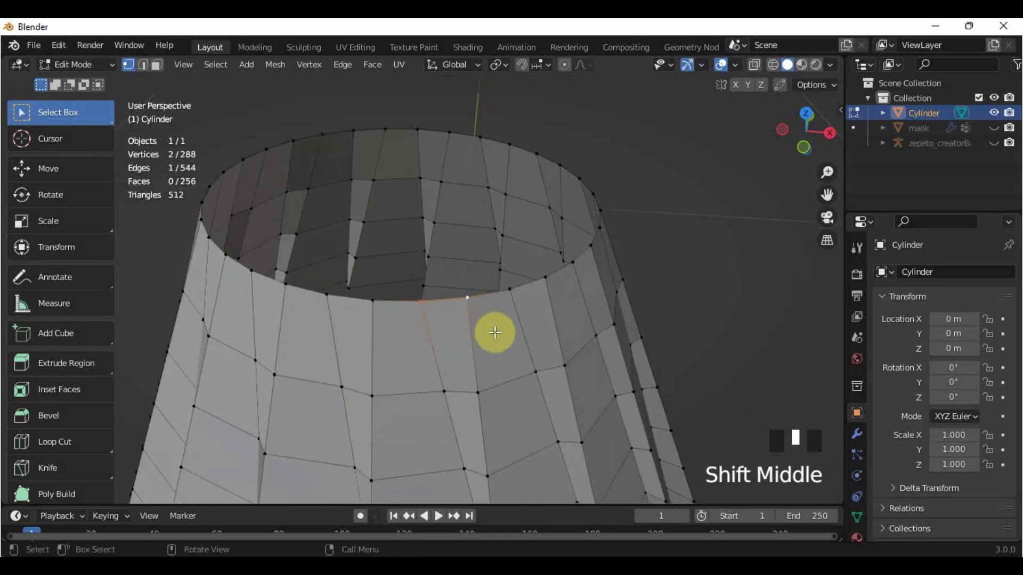
key(m)
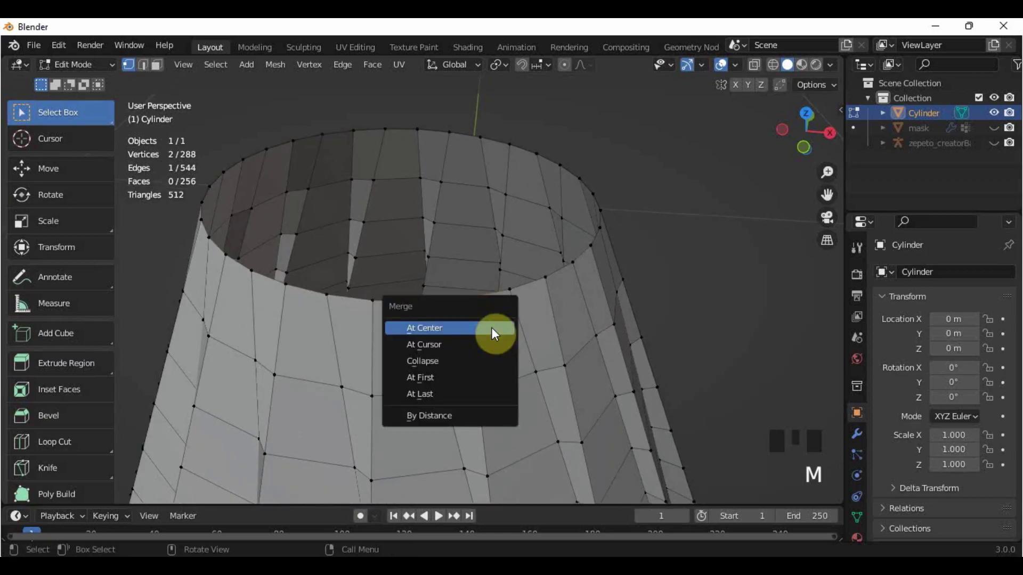
click(494, 328)
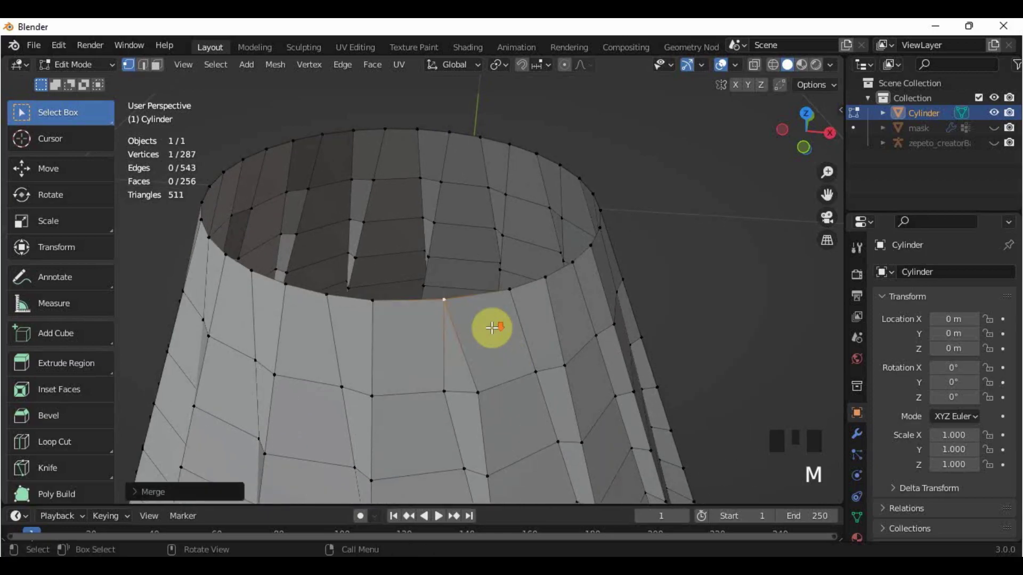
- Try merging the entire top rim At Center, then undo that collapse
scroll(492, 328, down, 2)
middle_drag(491, 326, 511, 269)
click(466, 315)
click(492, 310)
shift+click(520, 309)
drag(225, 190, 583, 262)
key(m)
click(584, 263)
middle_drag(600, 258, 432, 319)
key(ctrl+z)
- Merge the next doubled rim vertex pairs At Center, closing the side panel along the way
drag(424, 318, 473, 354)
key(m)
click(478, 356)
middle_drag(553, 359, 532, 384)
drag(453, 369, 421, 346)
key(n)
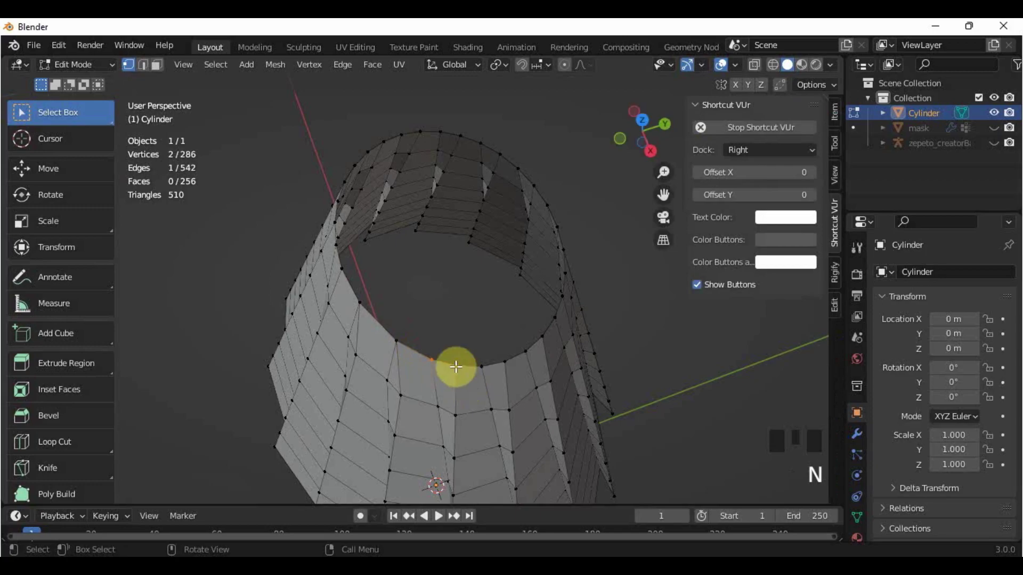
click(451, 363)
drag(686, 114, 854, 125)
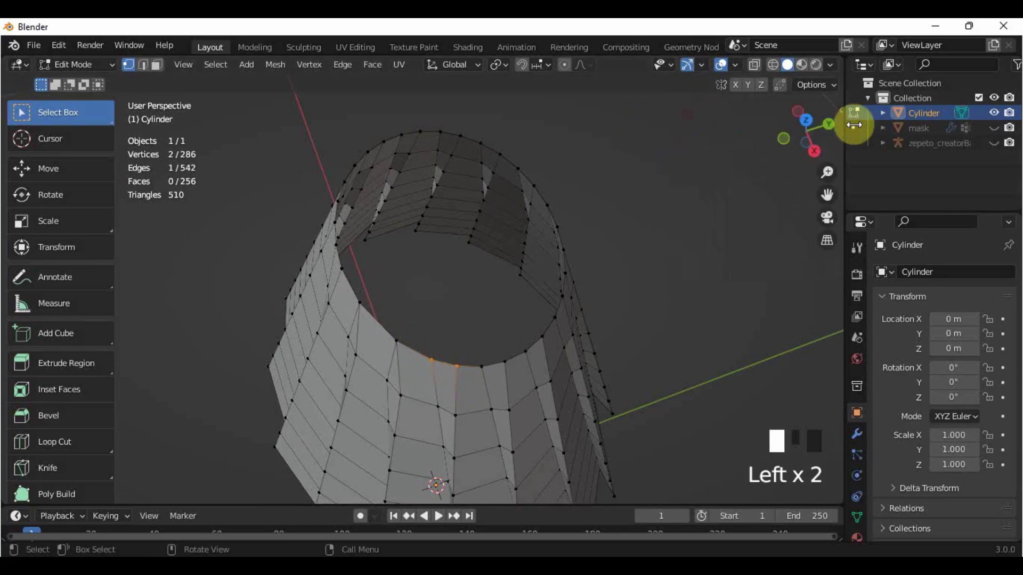
key(m)
click(463, 337)
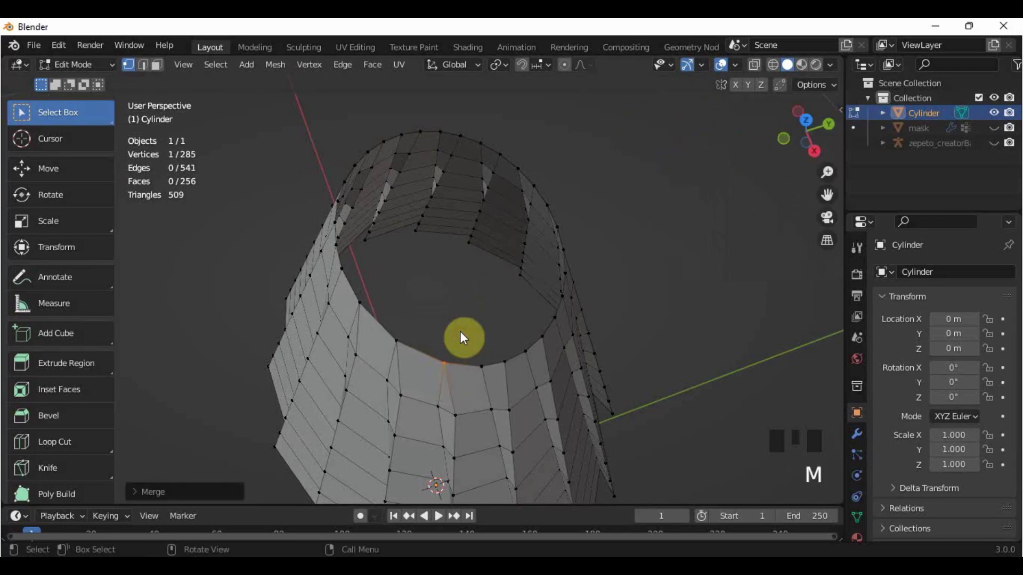
drag(464, 337, 539, 351)
key(m)
click(506, 381)
key(m)
click(541, 347)
middle_drag(541, 347, 516, 391)
drag(382, 372, 430, 408)
key(m)
click(431, 408)
- Continue merging doubled rim vertex pairs At Center further around the waist
drag(422, 364, 493, 403)
key(m)
click(493, 336)
drag(494, 336, 533, 379)
key(m)
click(534, 381)
middle_drag(534, 337, 497, 402)
drag(422, 393, 488, 427)
key(m)
click(488, 427)
drag(489, 365, 539, 415)
key(m)
click(539, 415)
middle_drag(539, 416, 393, 397)
drag(390, 399, 443, 444)
key(m)
click(443, 443)
- Merge the remaining doubled rim pairs At Center, leaving the mesh at 272 vertices
drag(438, 382, 487, 438)
key(m)
click(486, 438)
drag(469, 376, 526, 419)
key(m)
click(527, 419)
middle_drag(623, 411, 498, 408)
drag(334, 366, 388, 392)
key(m)
click(389, 392)
drag(396, 336, 434, 371)
key(m)
click(433, 372)
drag(424, 305, 477, 347)
key(m)
click(478, 347)
scroll(559, 368, down, 1)
middle_drag(560, 367, 421, 322)
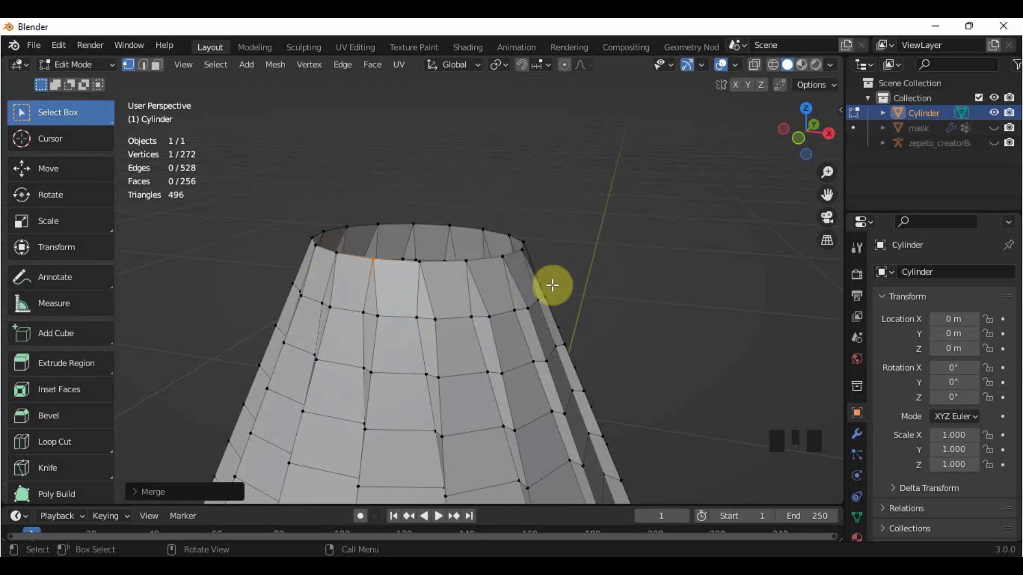
- In front view, select the top rim with X-ray and extrude it straight up along Z, then exit Edit Mode
key(KP_1)
shift+middle_drag(502, 267, 524, 276)
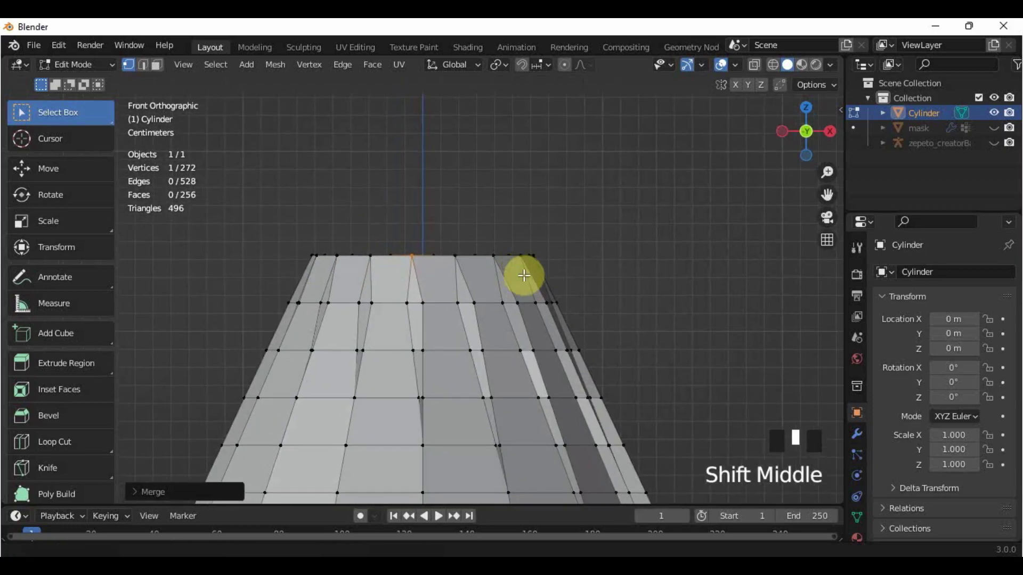
key(alt+z)
drag(571, 278, 281, 204)
key(alt+z)
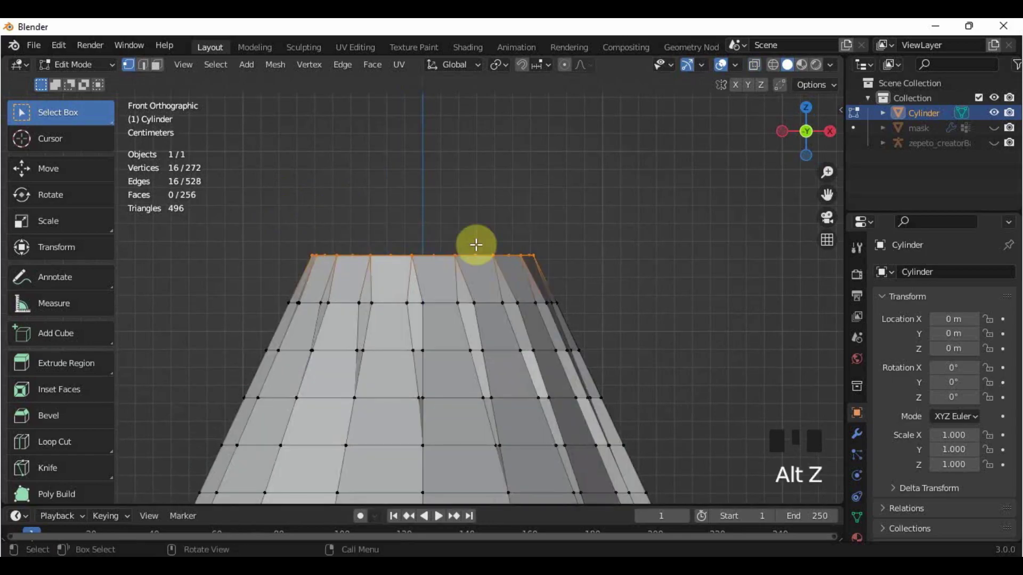
key(e)
key(z)
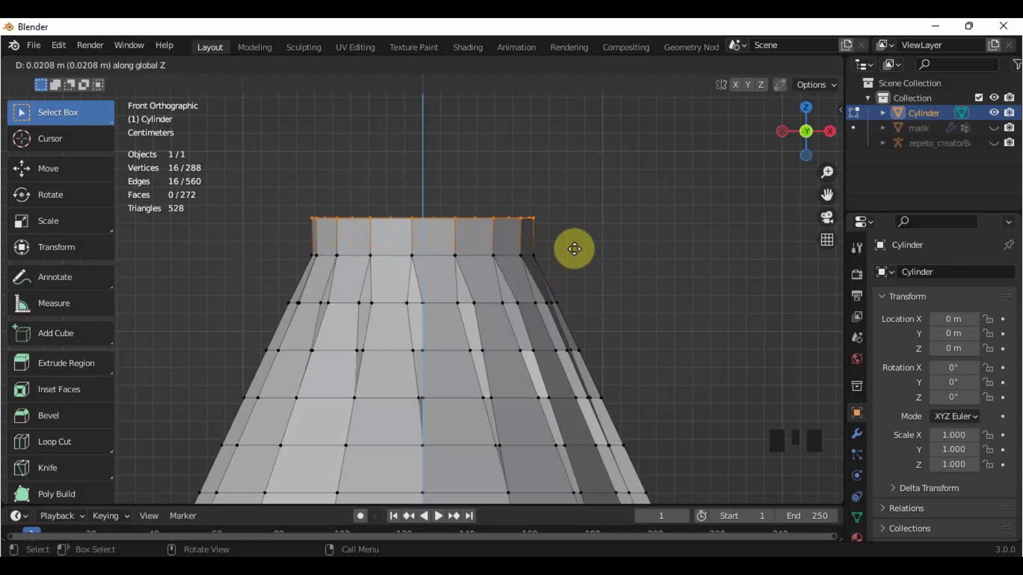
click(575, 252)
scroll(582, 264, down, 2)
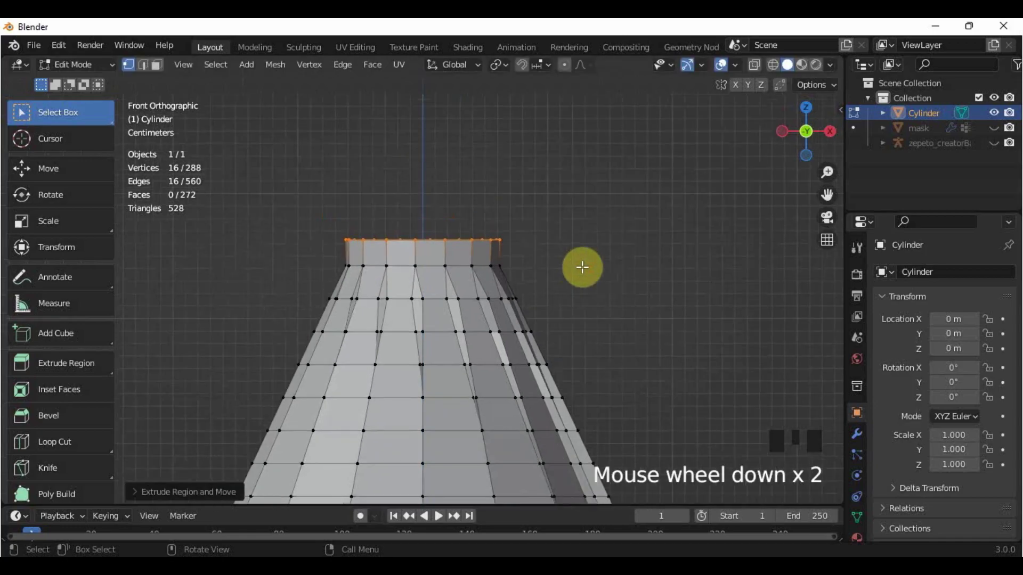
key(Tab)
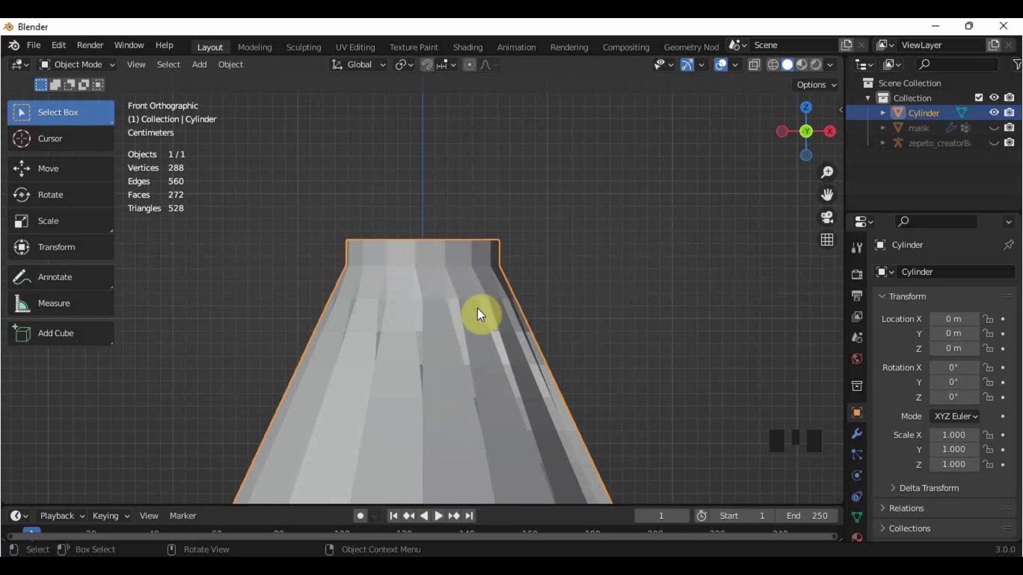
- Apply Shade Smooth to the skirt, inspect its open top, and return to front view
scroll(518, 415, down, 2)
shift+middle_drag(504, 363, 473, 327)
right_click(433, 292)
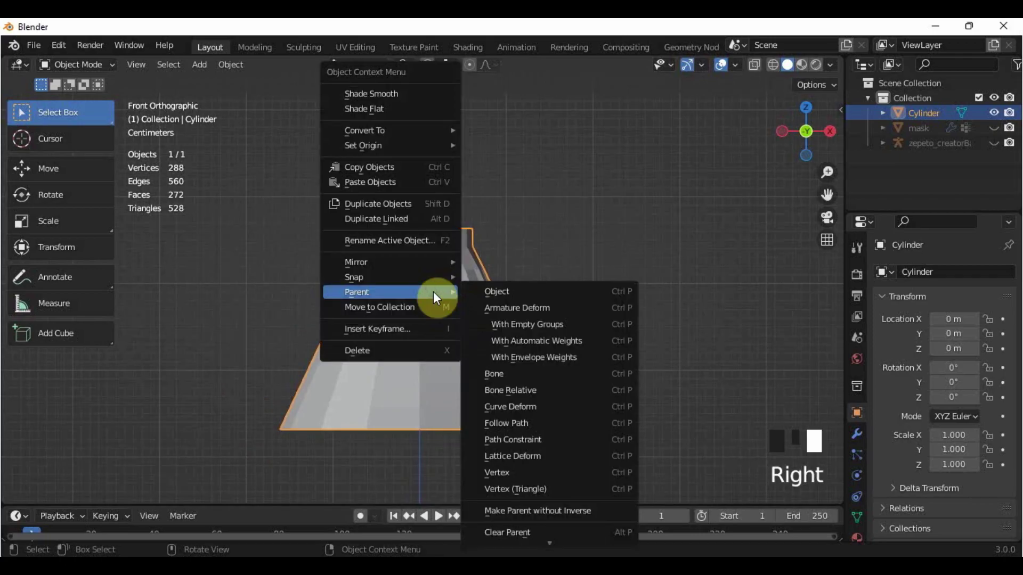
click(389, 94)
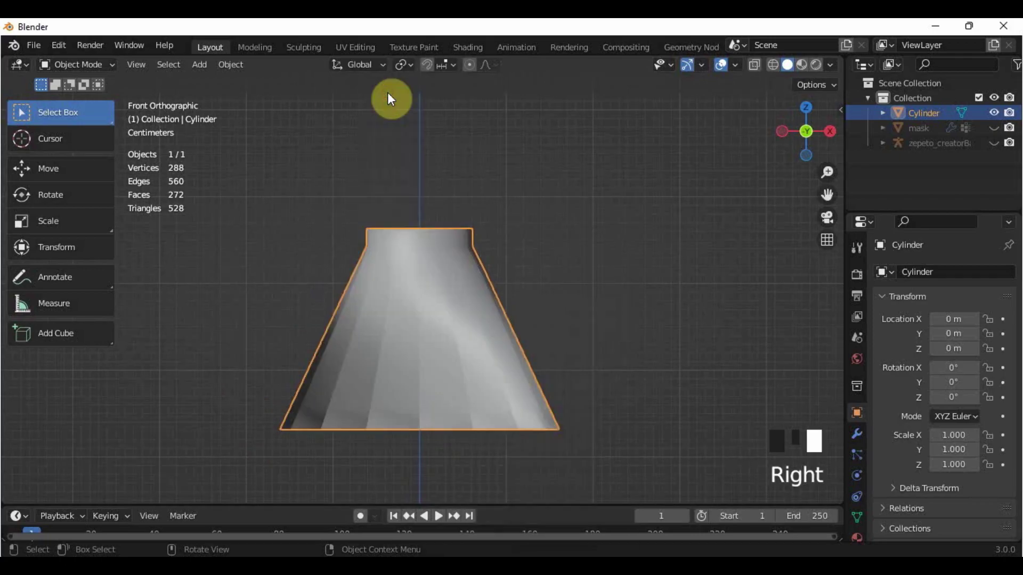
click(580, 294)
click(429, 280)
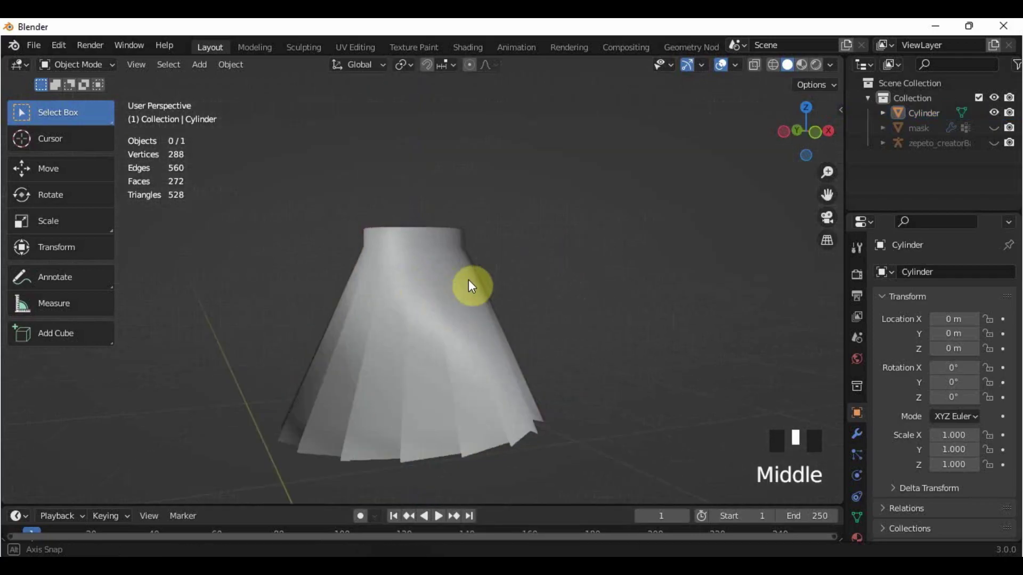
middle_drag(468, 281, 434, 345)
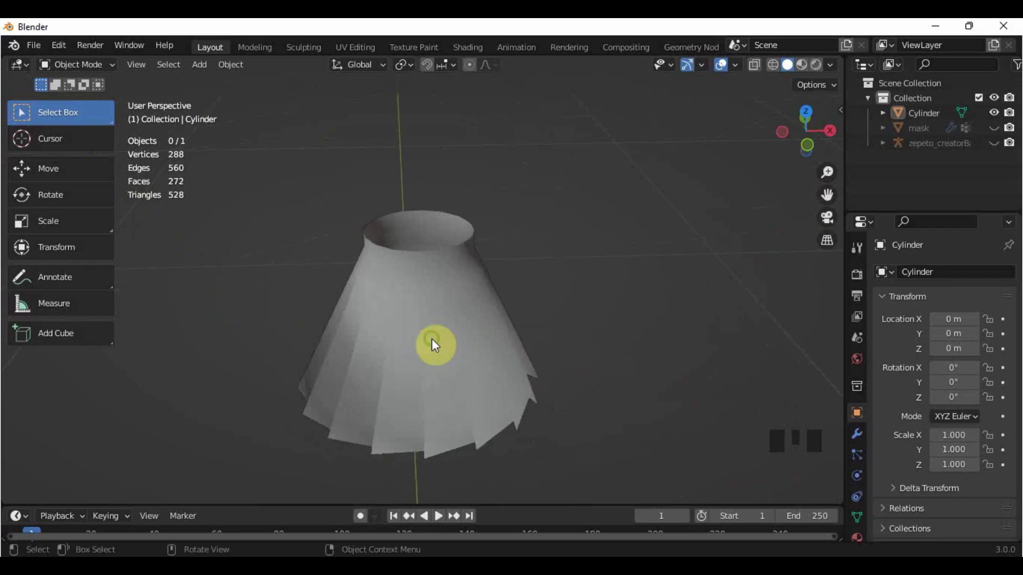
key(KP_1)
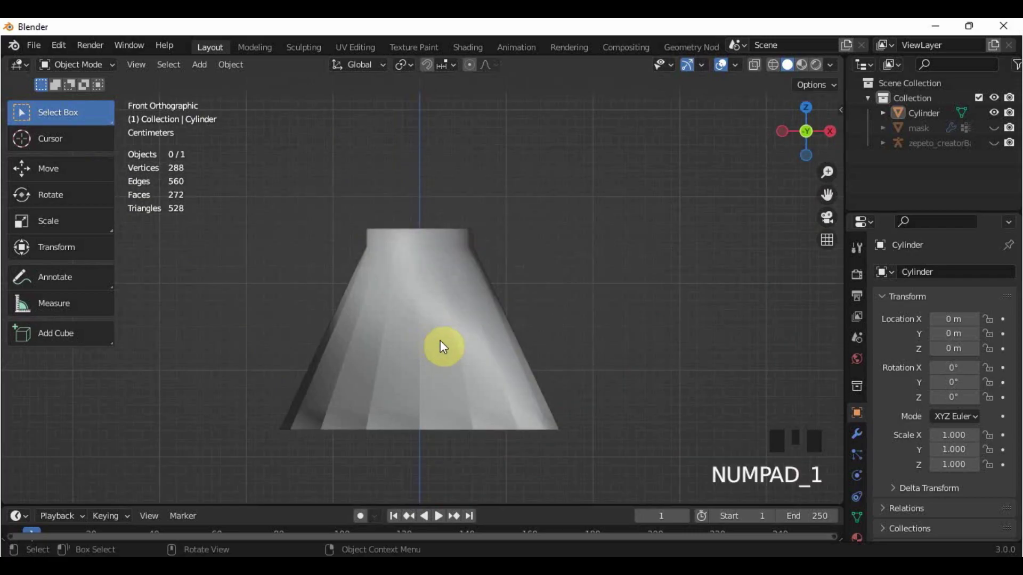
scroll(440, 345, up, 1)
shift+middle_drag(503, 376, 505, 364)
- In Edit Mode, average the skirt's normals by Face Area via Mesh > Normals > Average
click(501, 359)
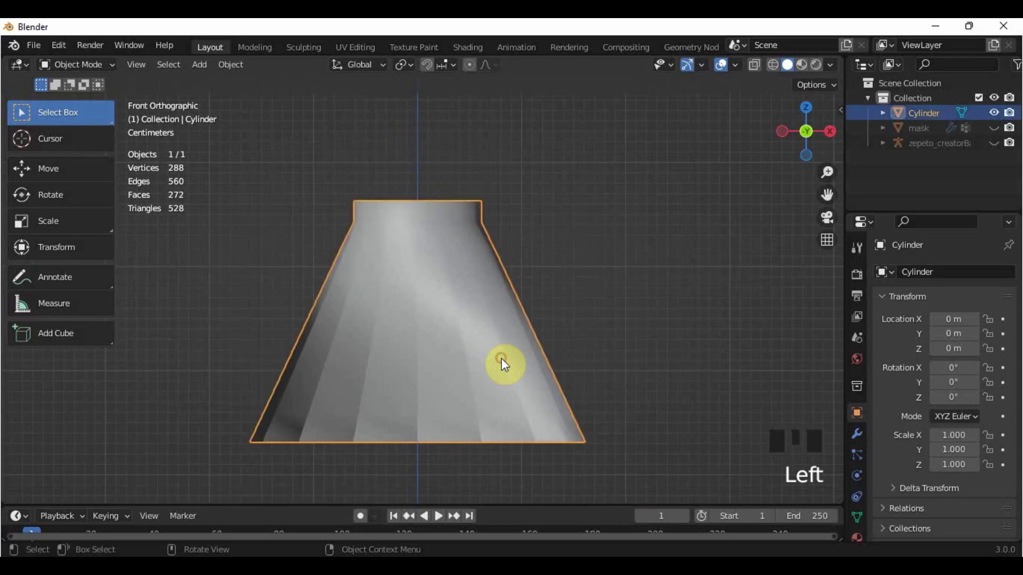
key(Tab)
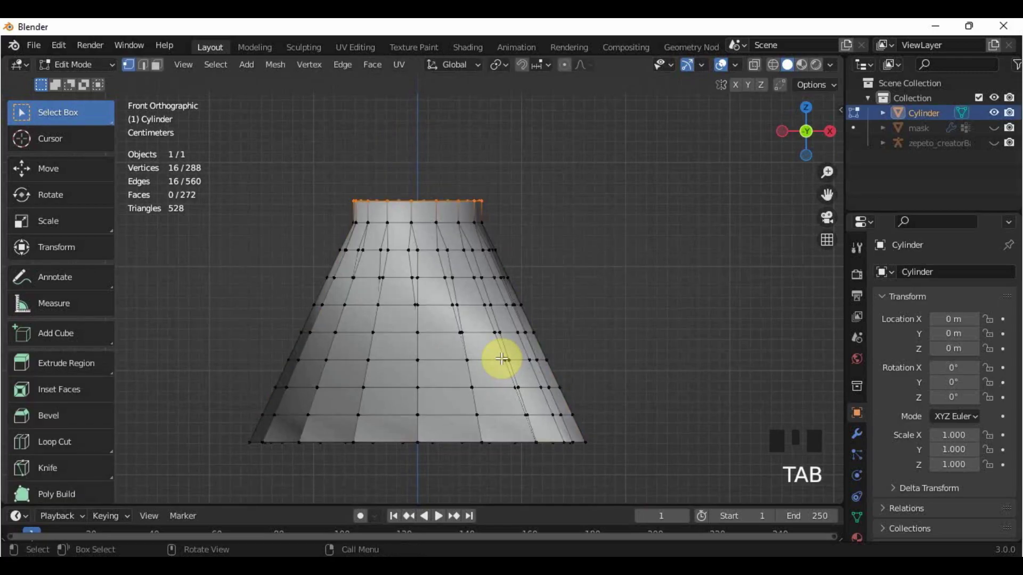
click(276, 65)
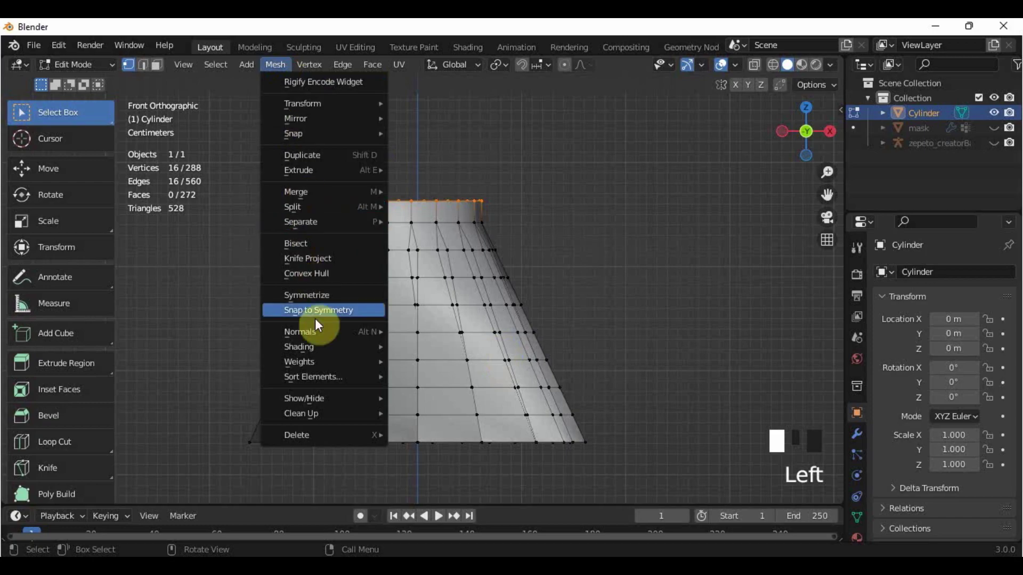
mouse_move(315, 329)
mouse_move(447, 228)
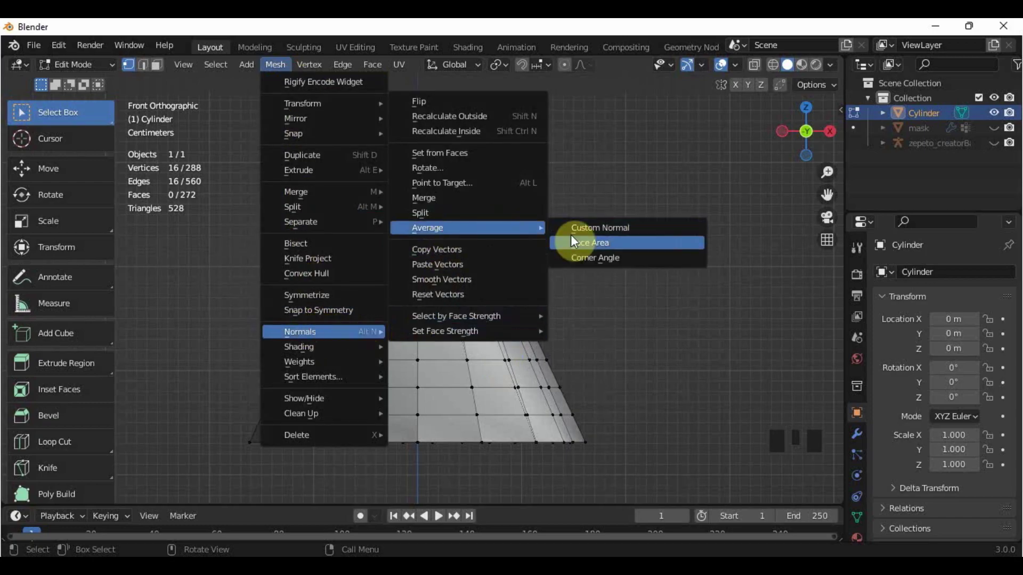
click(587, 248)
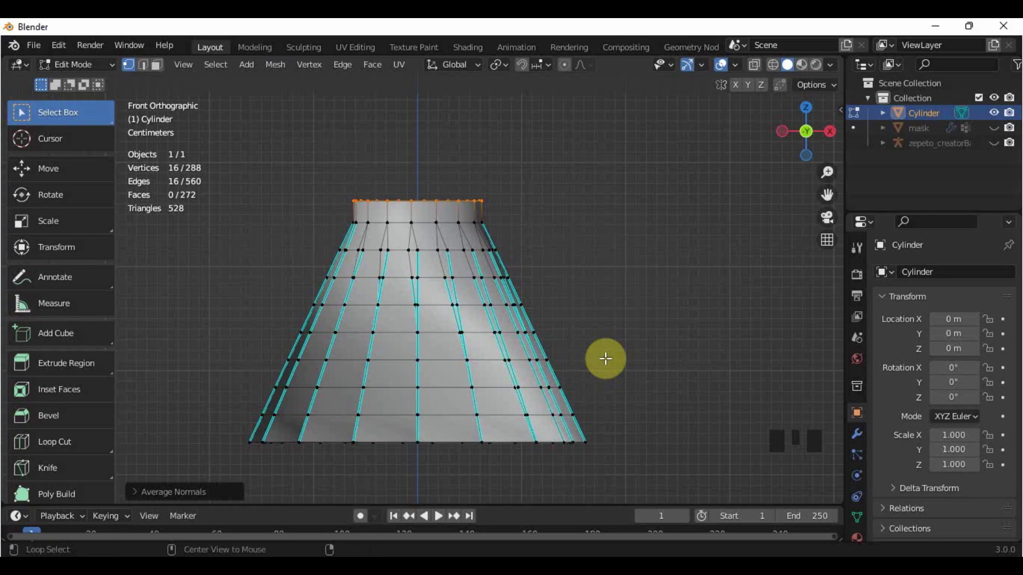
- Repeat Average by Face Area with Alt+N, select the top vertex ring, and return to Object Mode
key(alt+n)
mouse_move(605, 358)
click(699, 379)
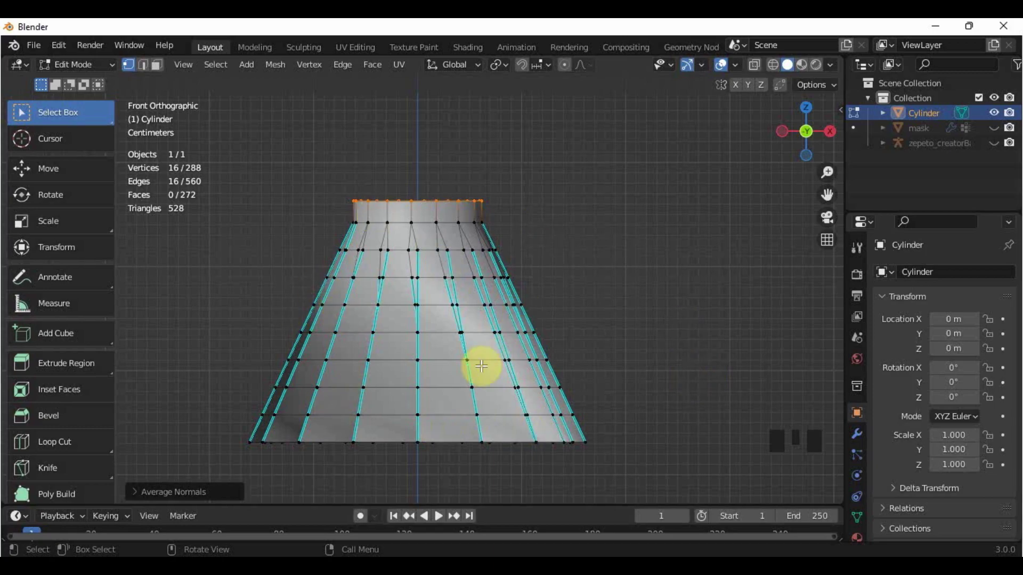
drag(321, 165, 513, 216)
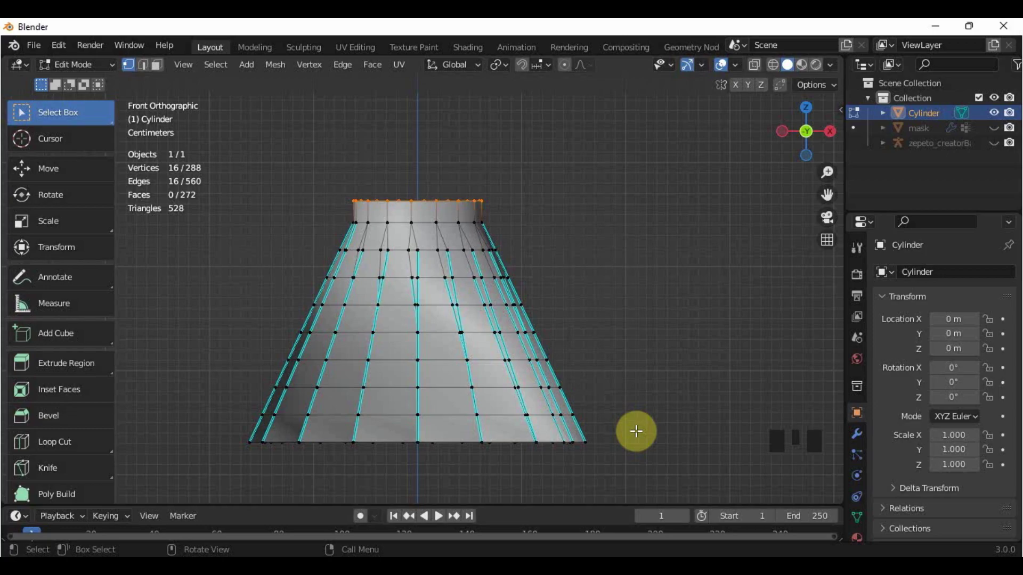
scroll(636, 431, up, 1)
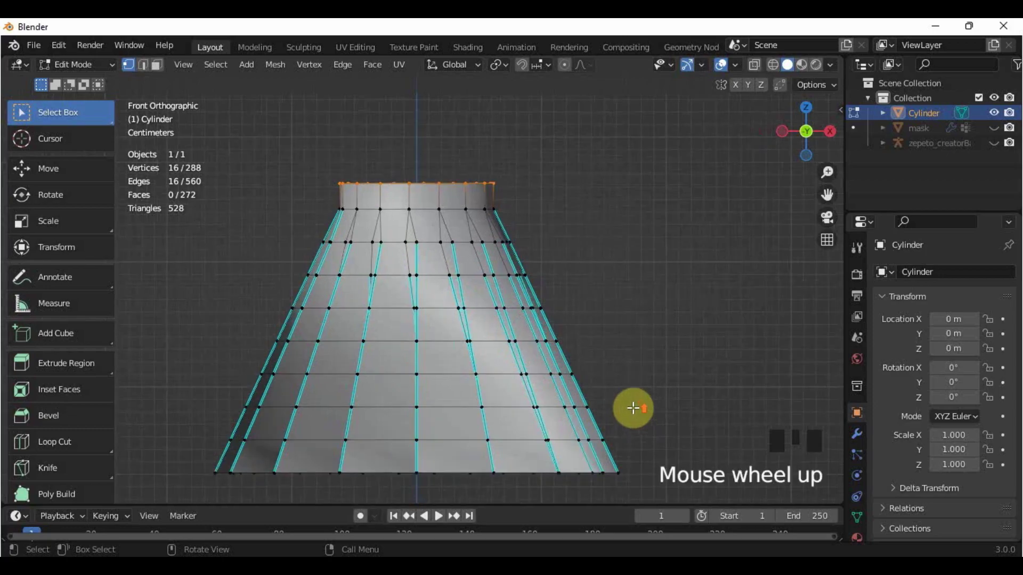
key(Tab)
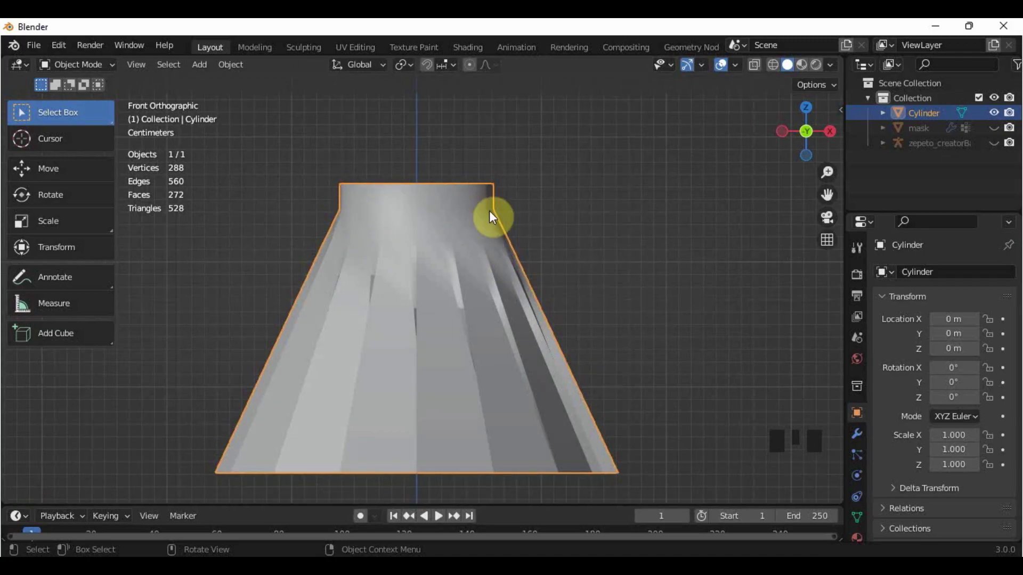
- Box-select the edge loop under the waistband in X-ray edge mode and mark it sharp
key(Tab)
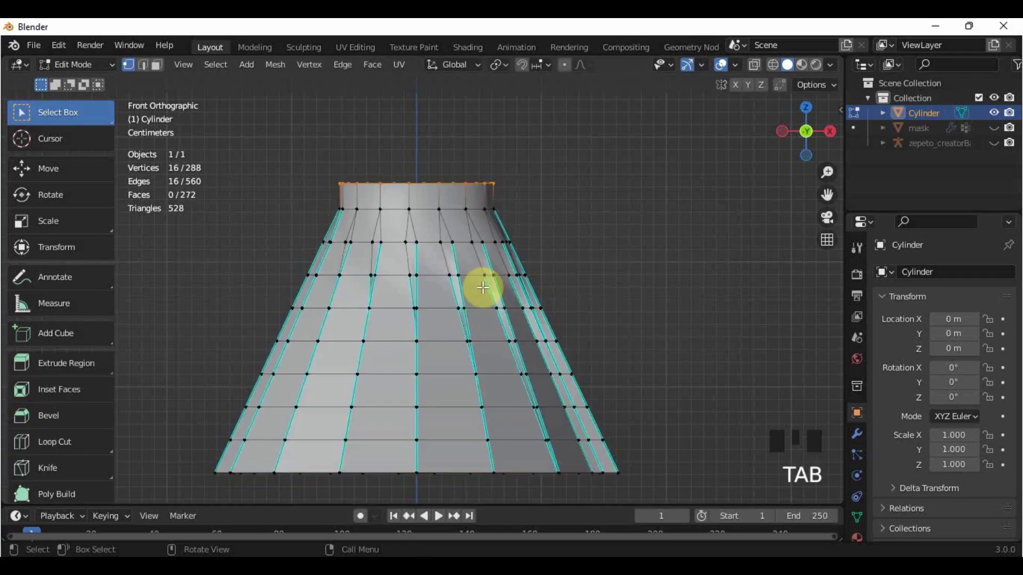
key(2)
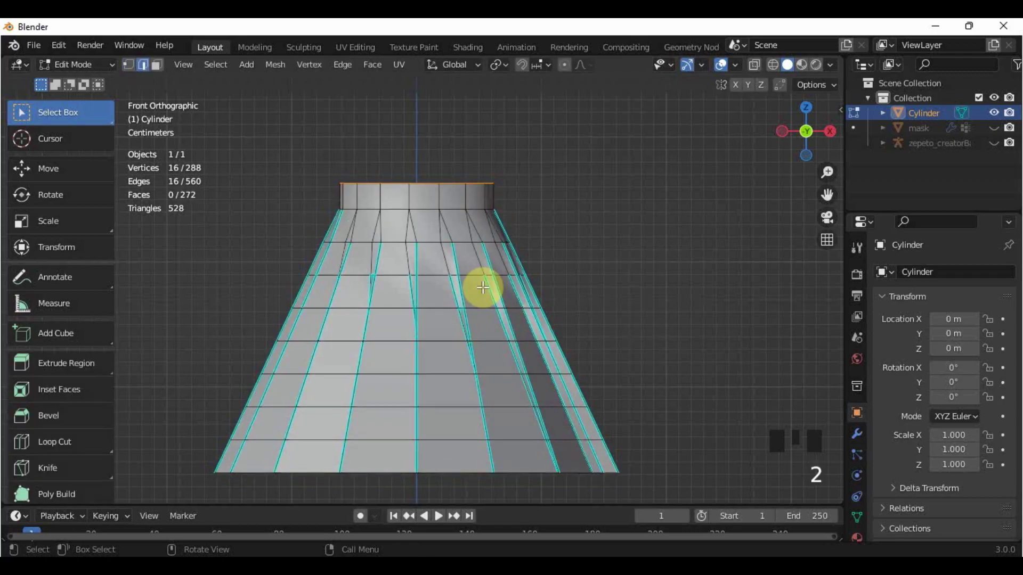
key(alt+z)
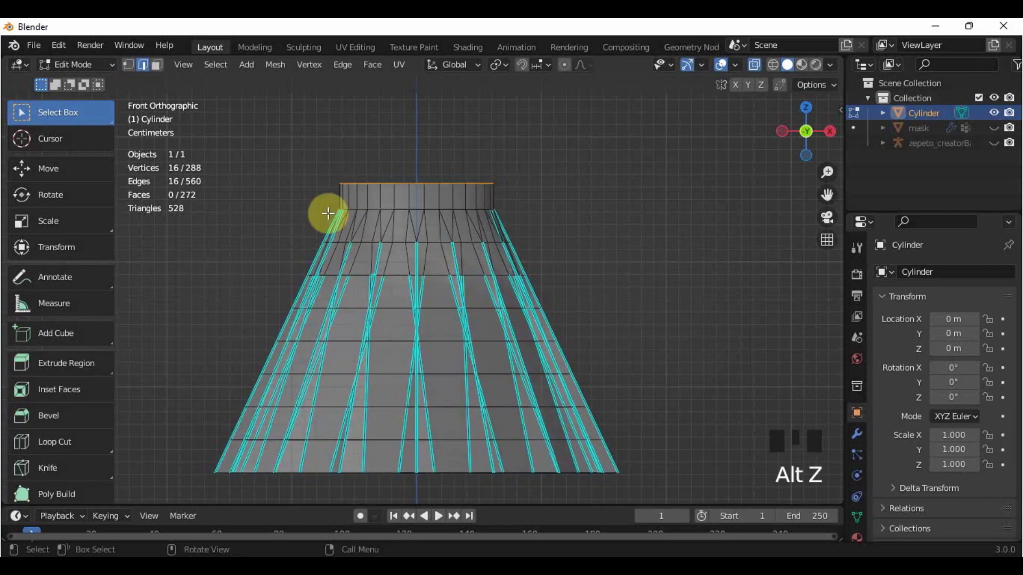
drag(322, 204, 515, 215)
key(alt+z)
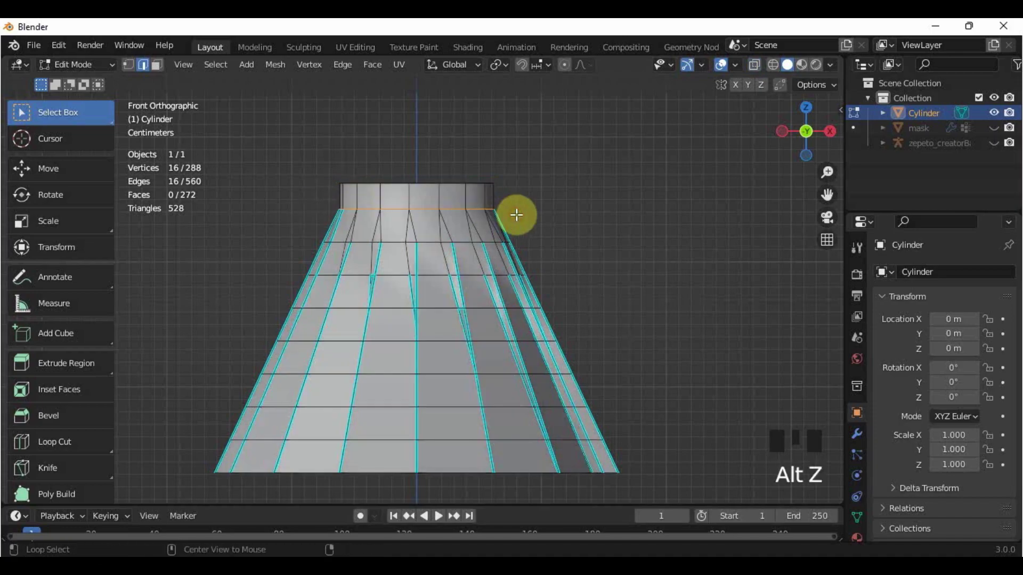
right_click(517, 214)
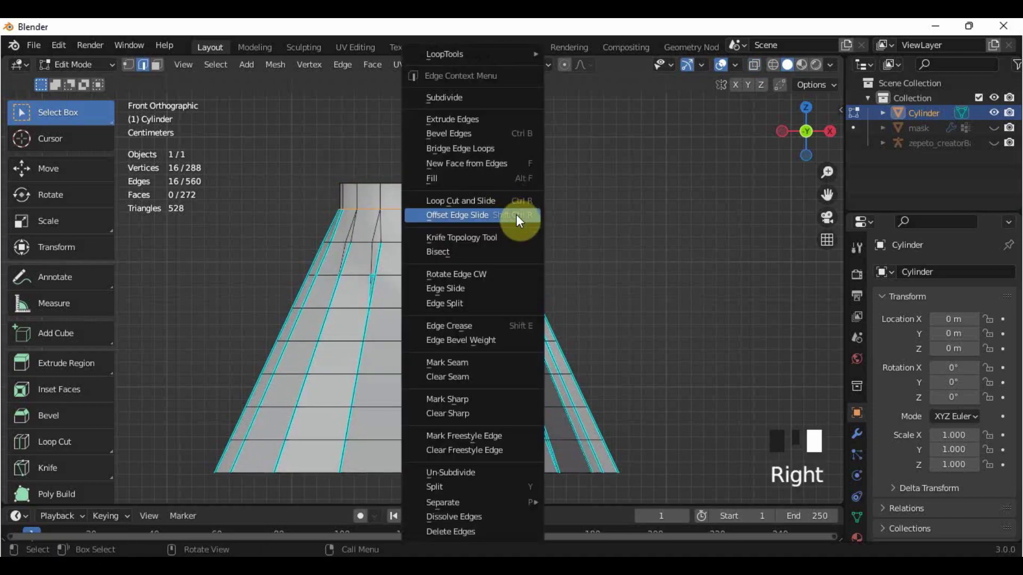
click(501, 402)
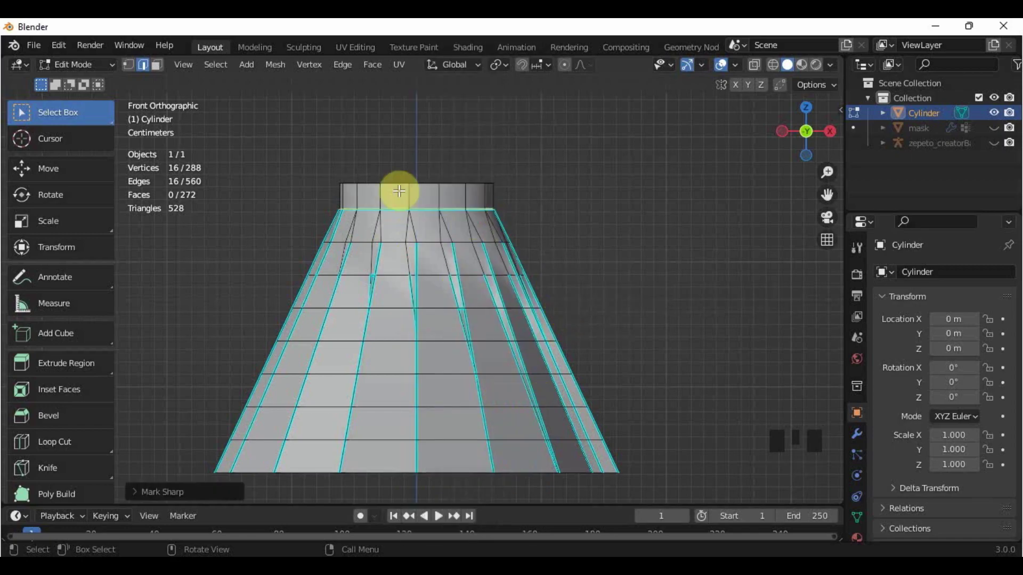
- Cycle through vertex, edge and face selection modes, ending in face select
click(128, 65)
click(142, 65)
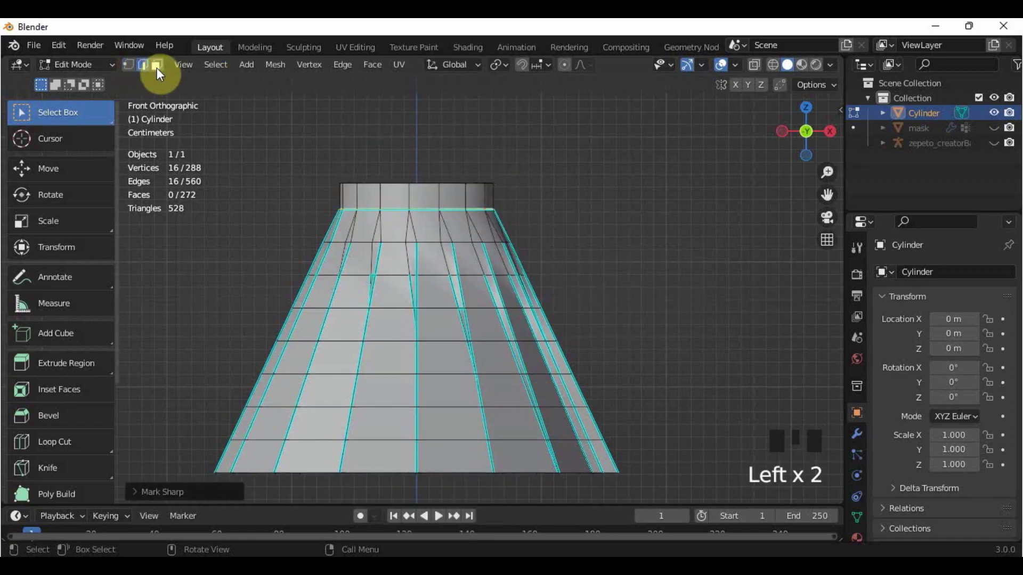
click(157, 66)
click(128, 65)
click(134, 66)
click(142, 65)
click(156, 66)
click(127, 65)
click(141, 65)
click(155, 66)
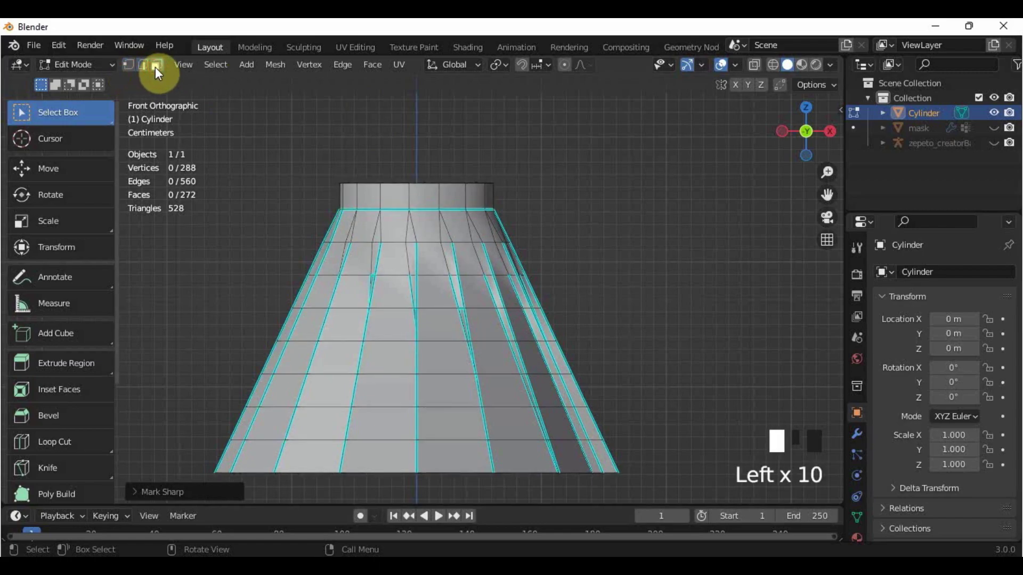
click(127, 66)
click(144, 65)
click(158, 65)
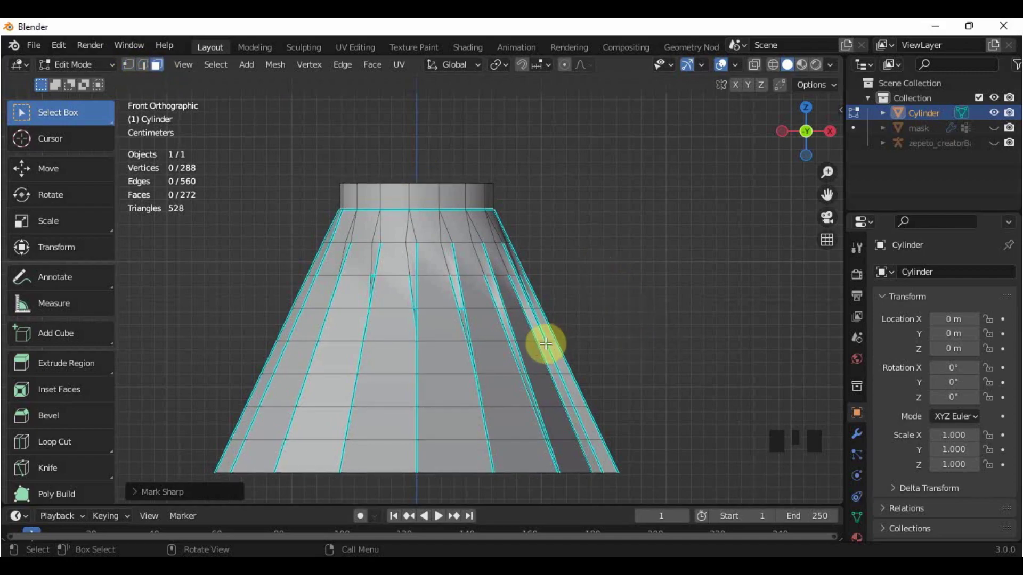
- Return to Object Mode, inspect the smooth-shaded skirt from another angle, then snap to front view
key(Tab)
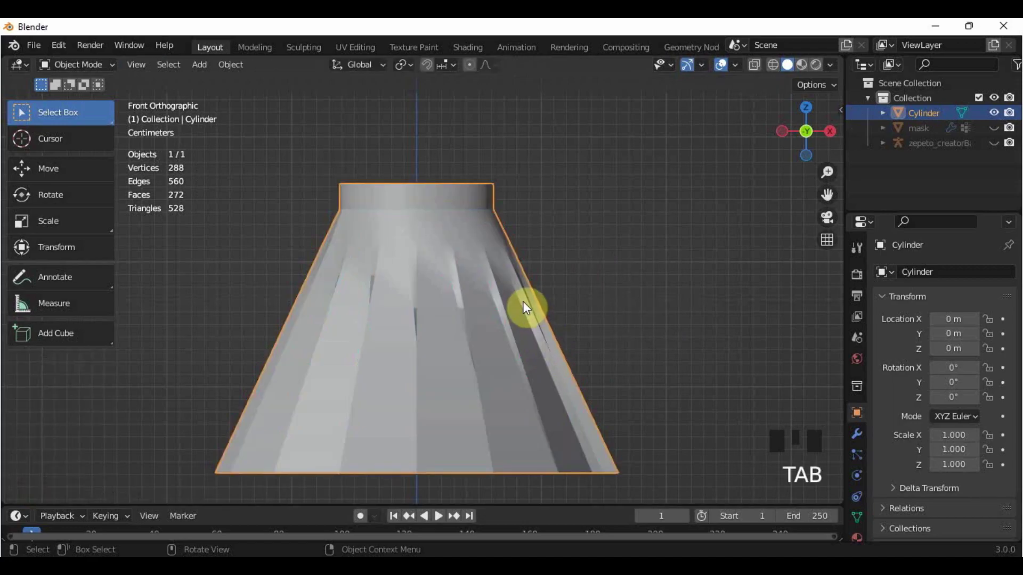
middle_drag(526, 308, 577, 361)
scroll(512, 349, down, 3)
key(KP_1)
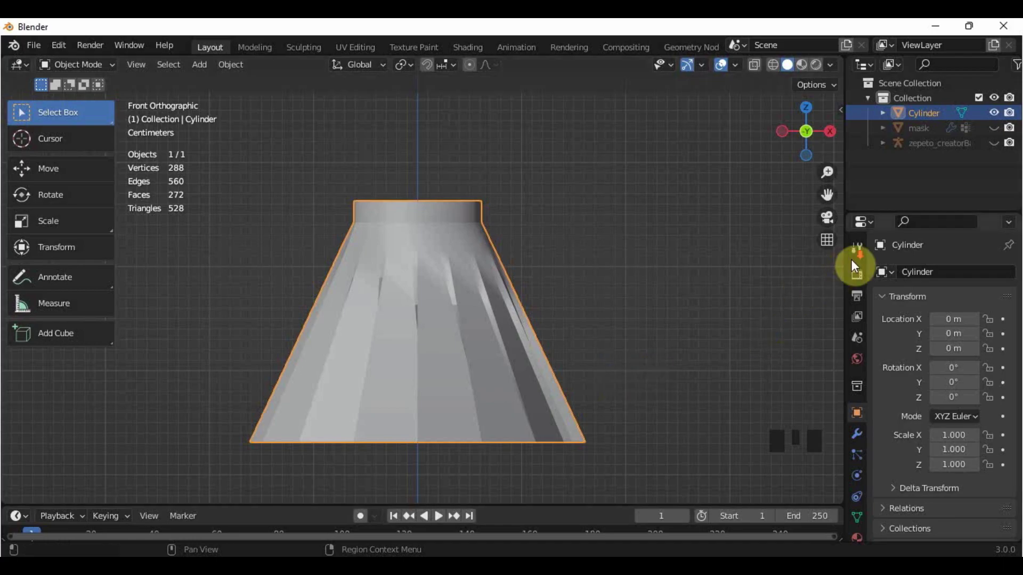
- Add a new material to the skirt cylinder and name it skirt_shd
scroll(854, 272, down, 3)
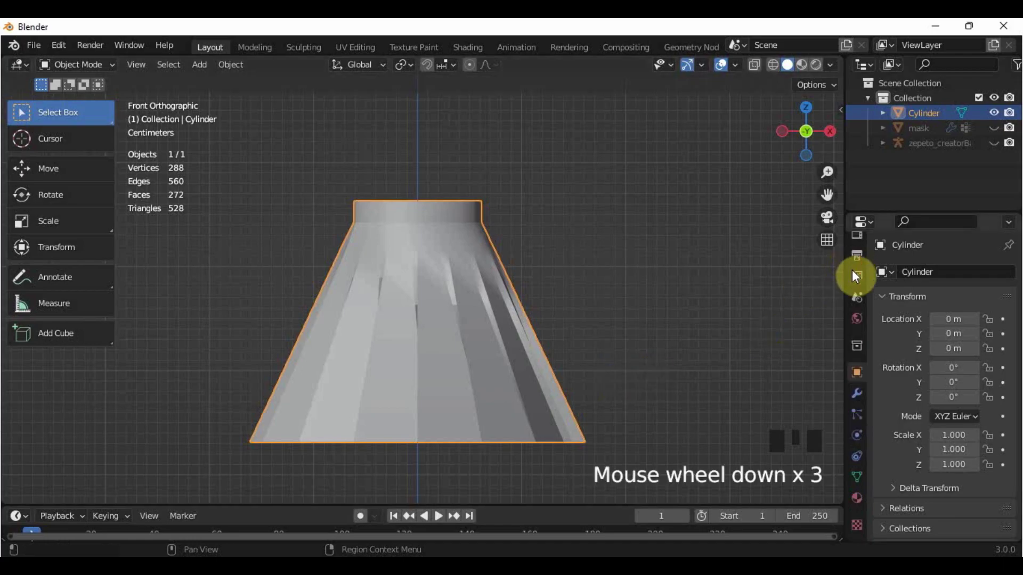
click(856, 497)
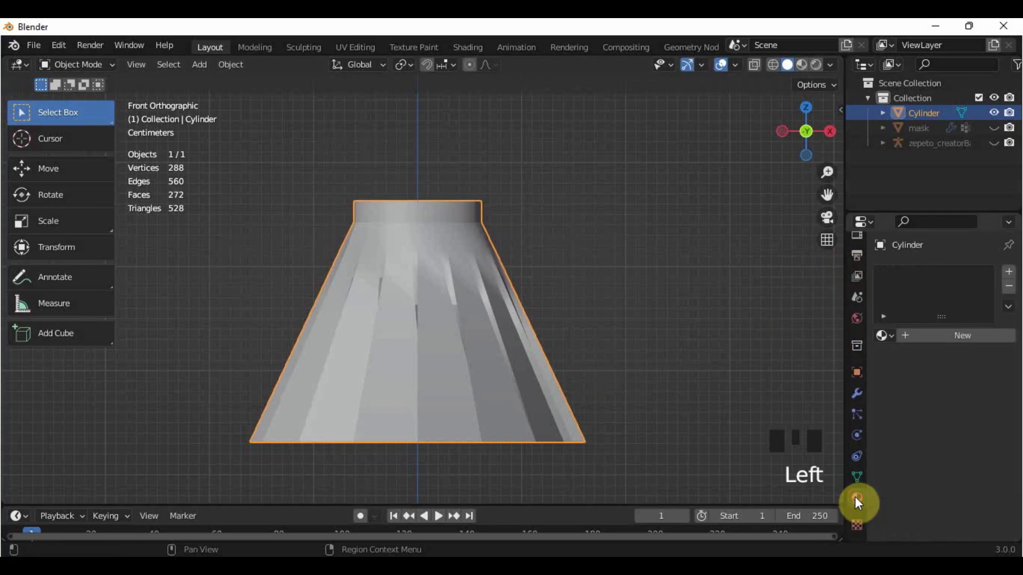
click(955, 338)
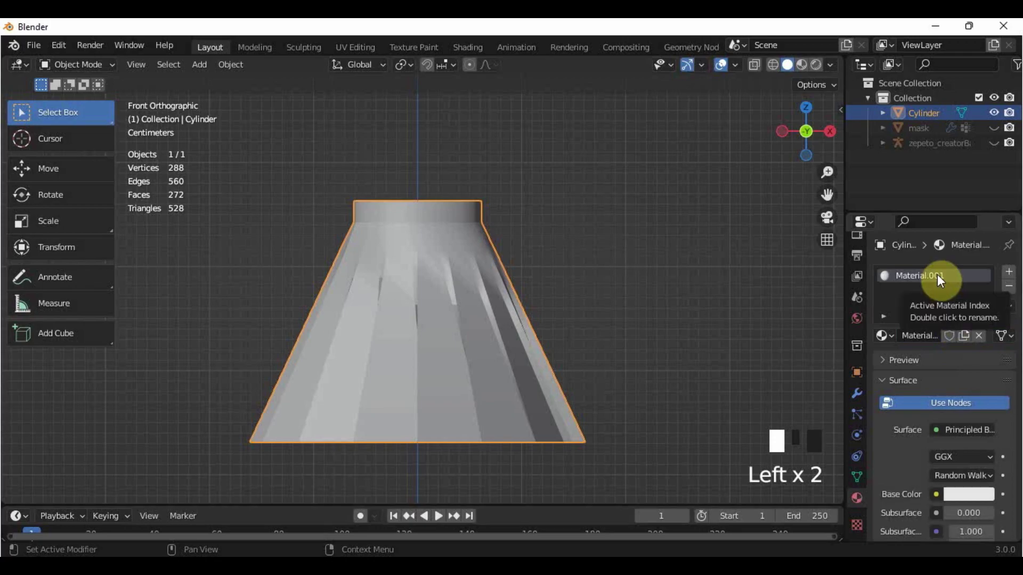
triple_click(937, 274)
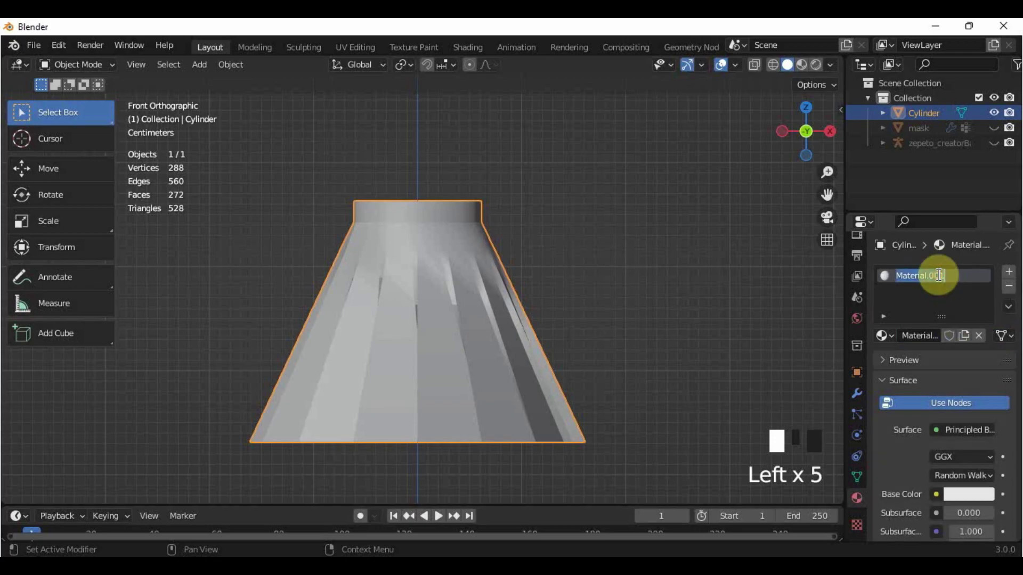
text(skirt)
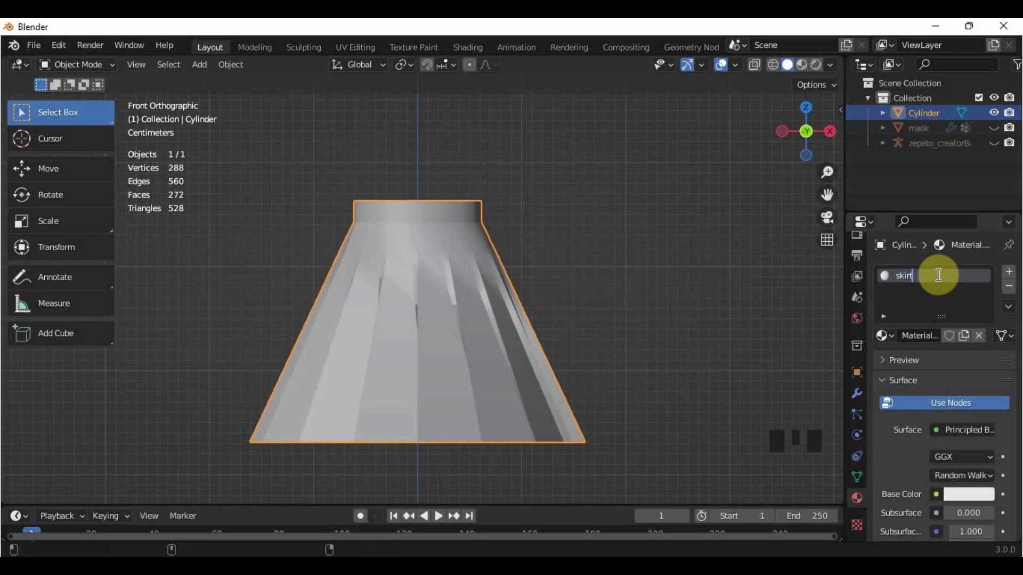
text(_sho)
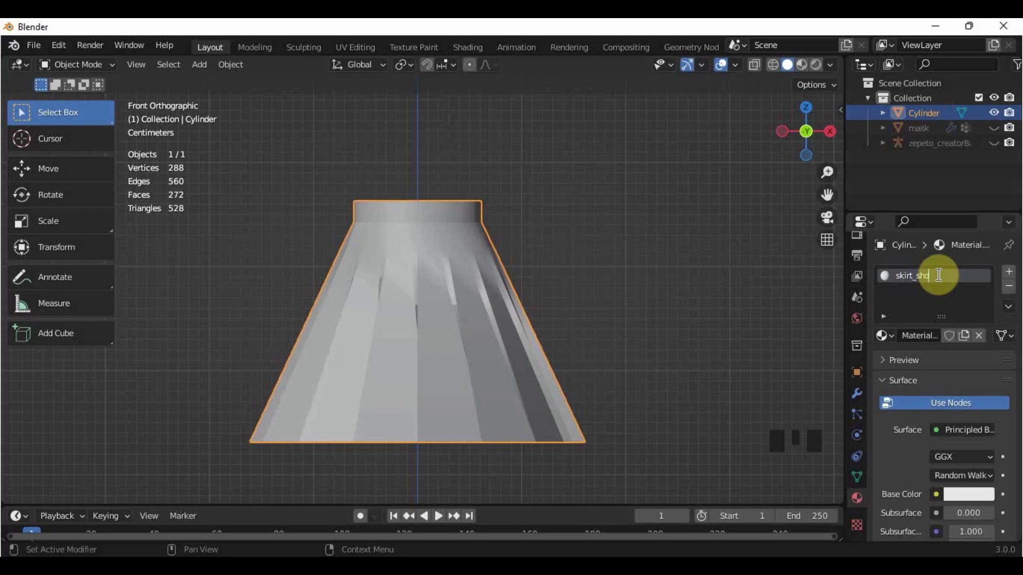
key(Return)
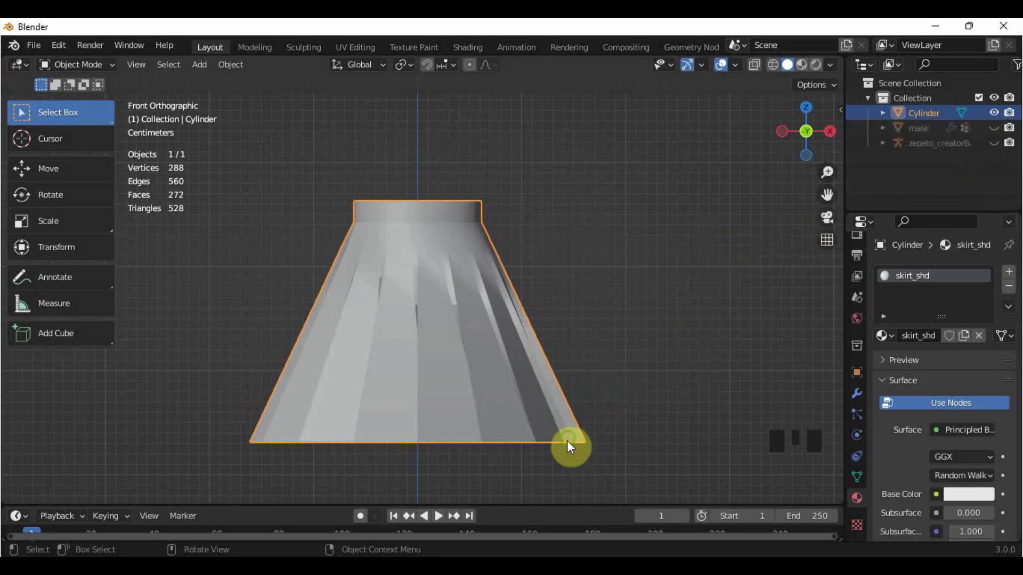
- Inspect the skirt from a couple of angles, return to front view, and unhide the mask body
middle_drag(567, 441, 461, 315)
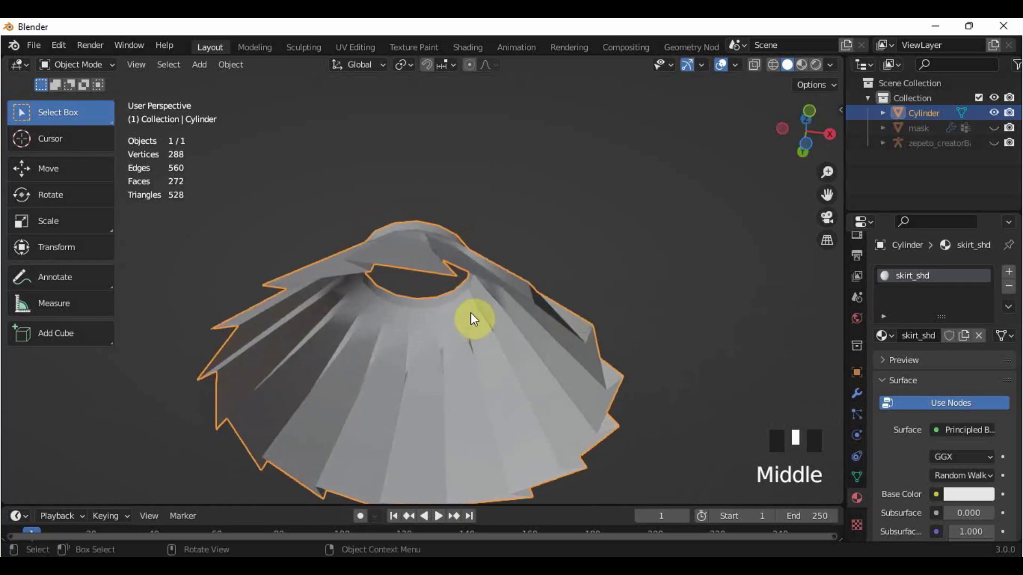
scroll(395, 316, down, 3)
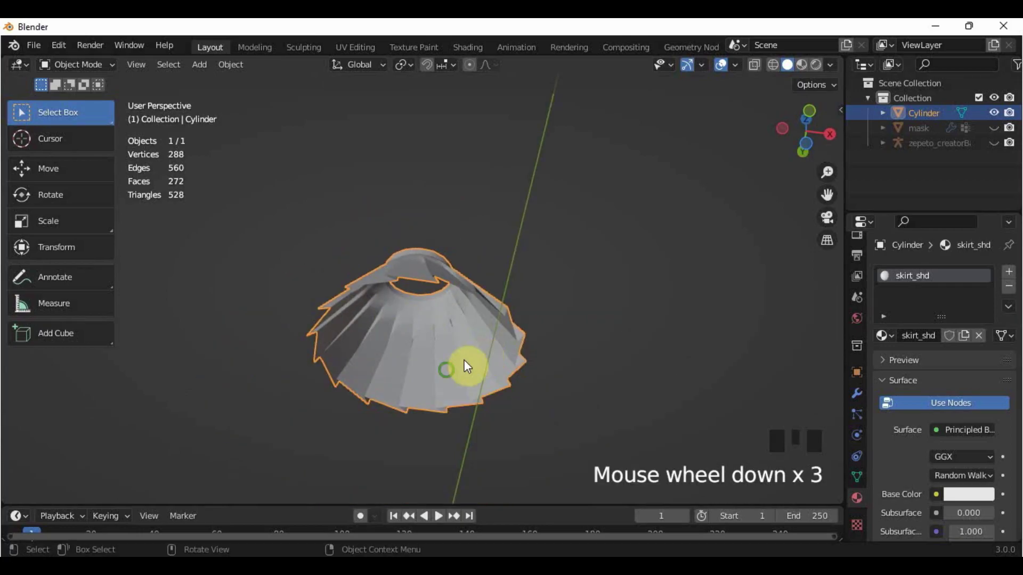
middle_drag(465, 360, 422, 399)
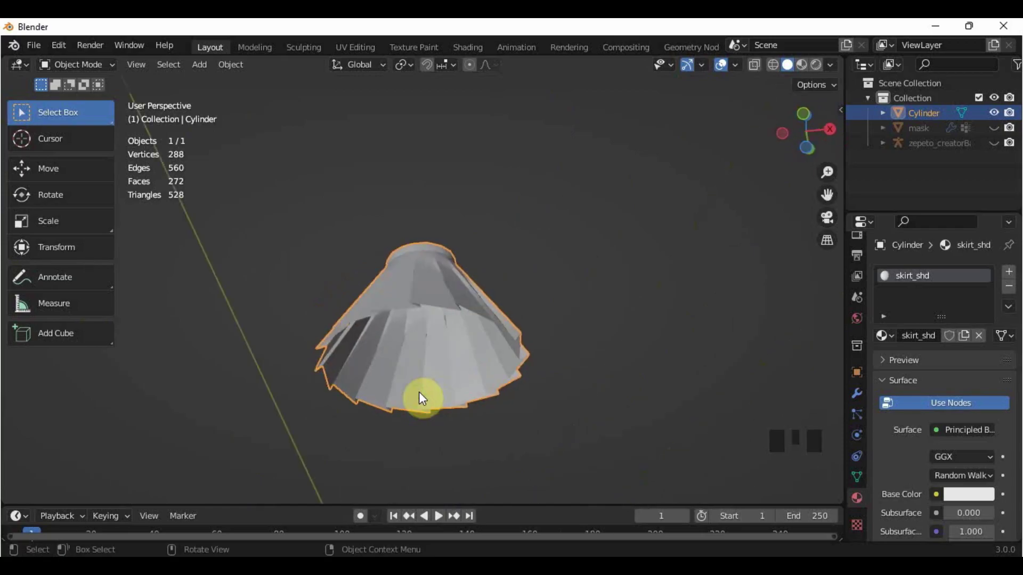
key(KP_1)
scroll(423, 398, up, 2)
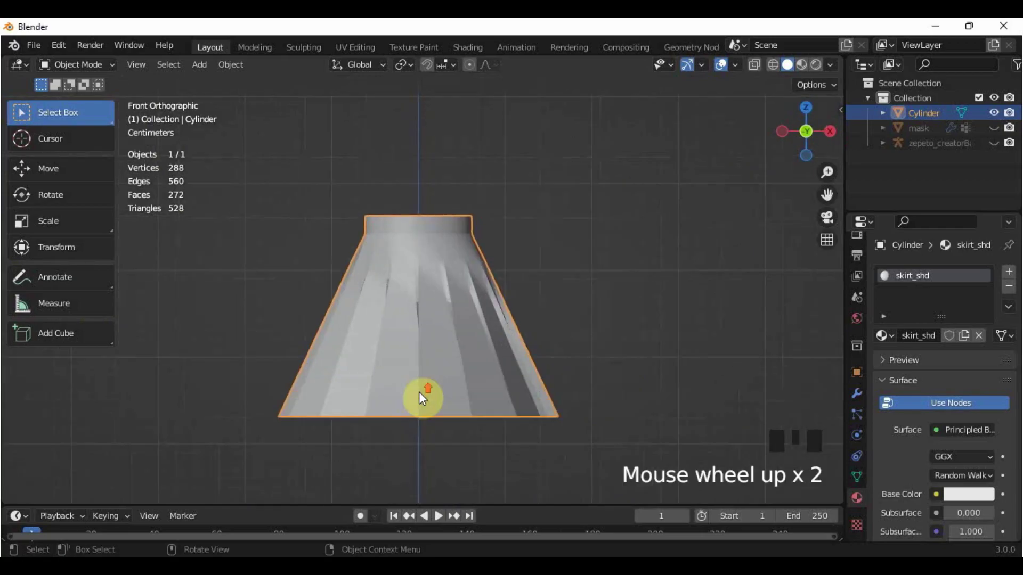
click(993, 129)
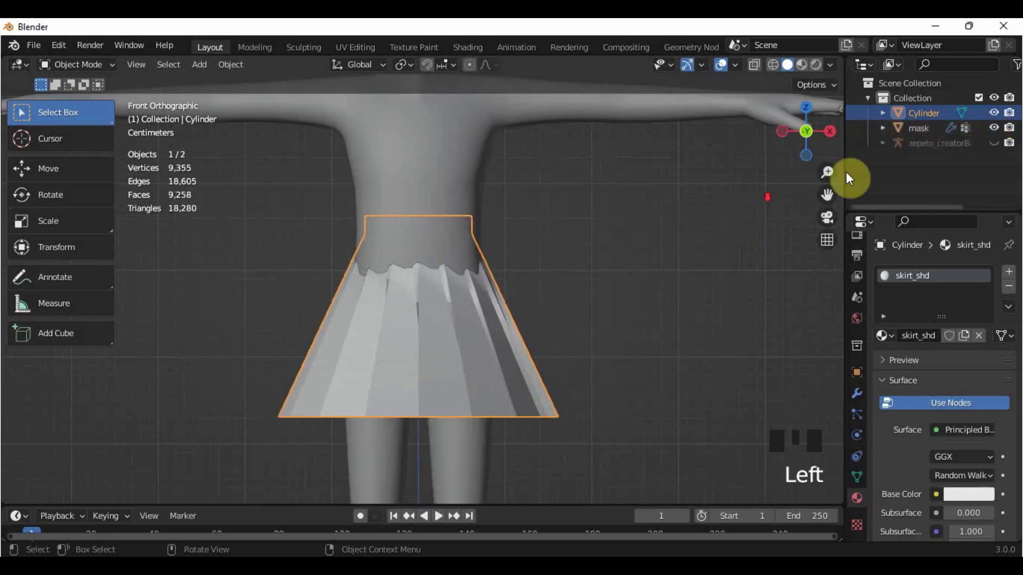
- Select the mask body and hide the Cylinder skirt from the viewport
scroll(623, 264, down, 4)
click(417, 175)
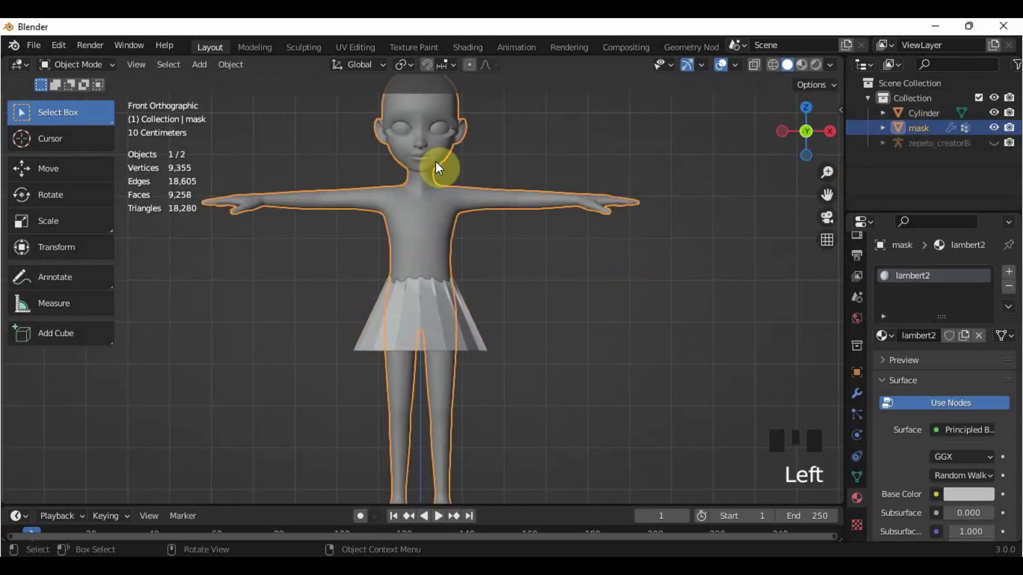
click(994, 112)
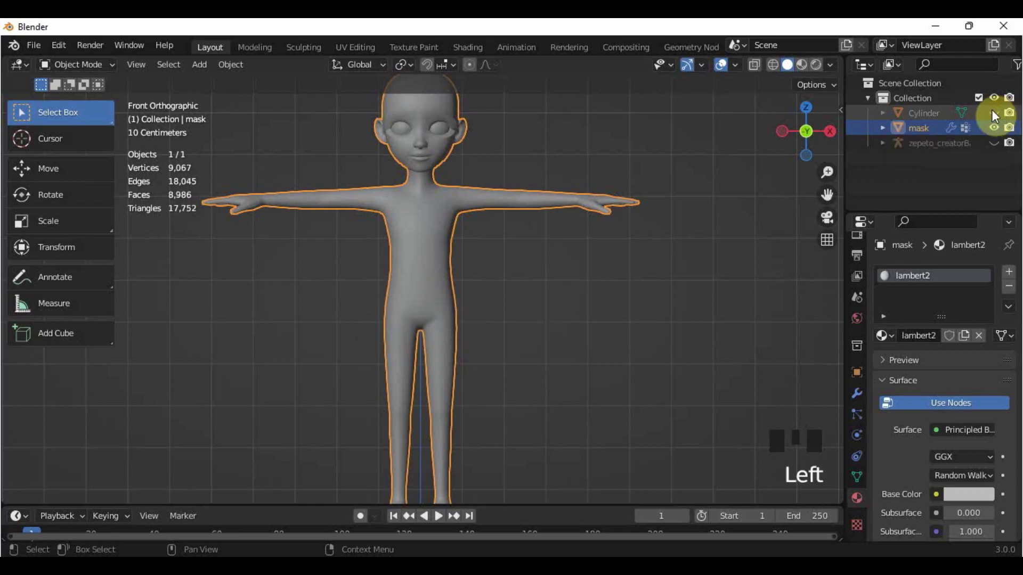
- Duplicate the mask body in place as mask.001 and select the duplicate
shift+middle_drag(572, 298, 583, 324)
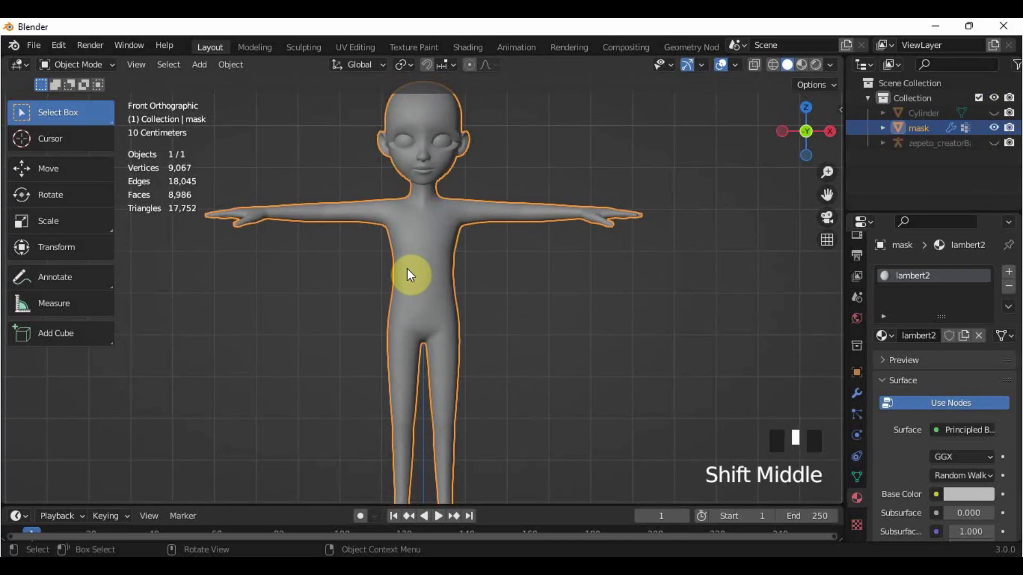
click(410, 247)
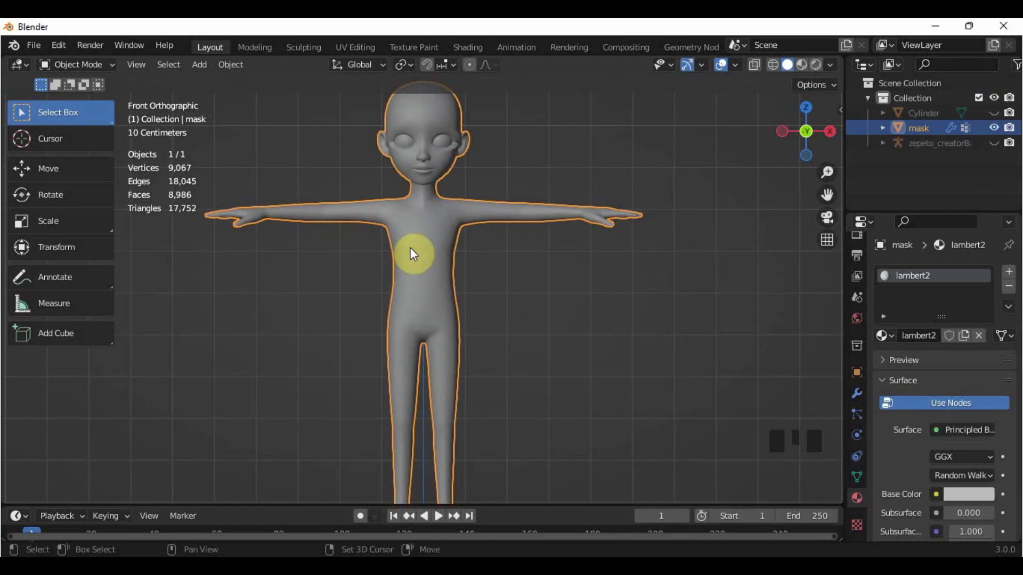
key(shift+d)
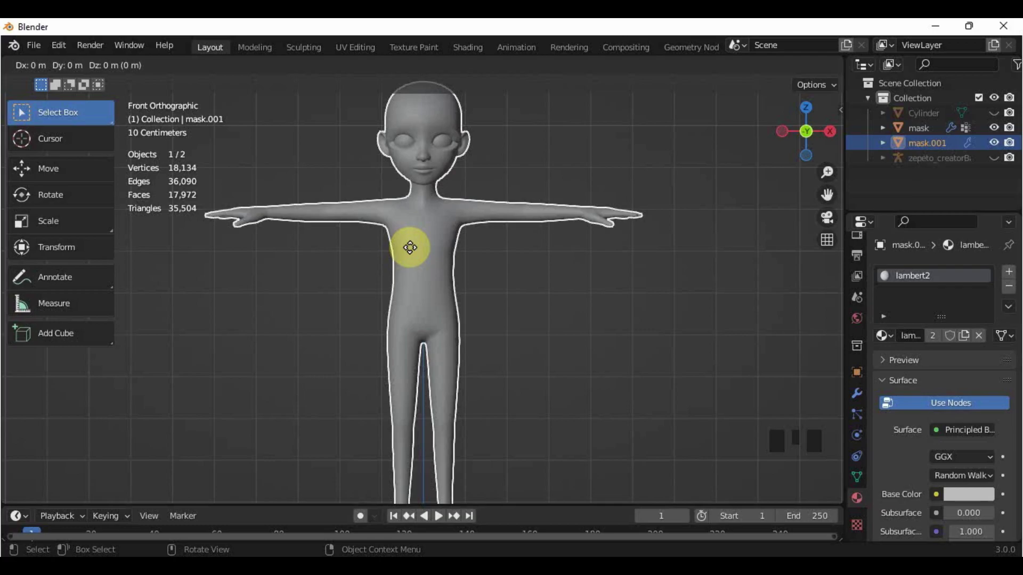
click(410, 248)
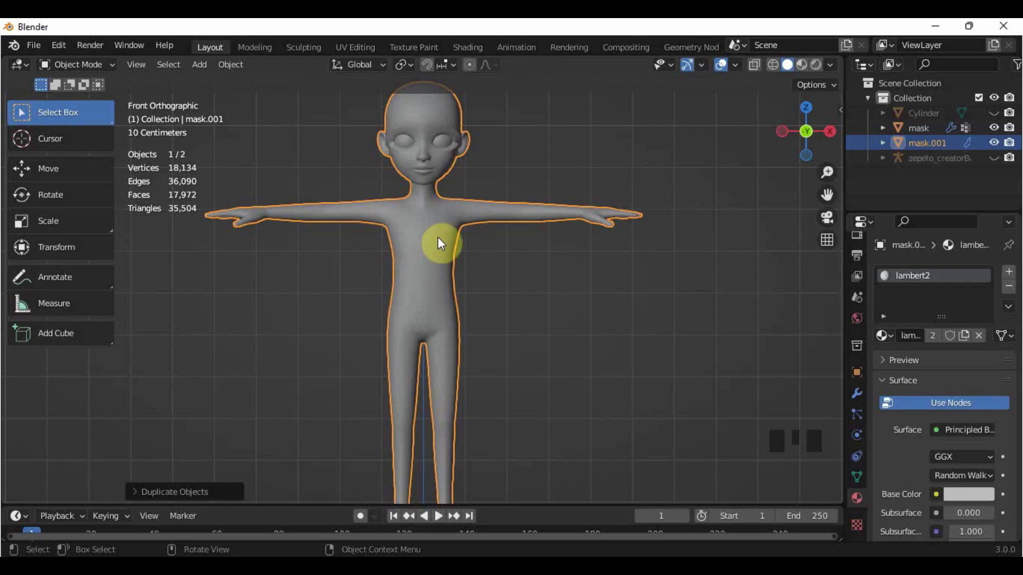
click(944, 101)
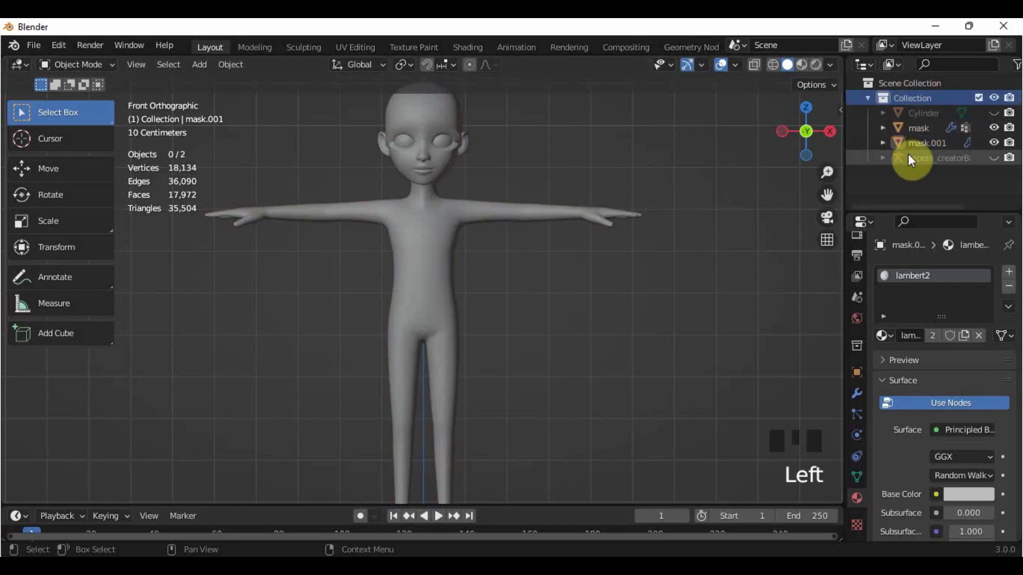
click(935, 148)
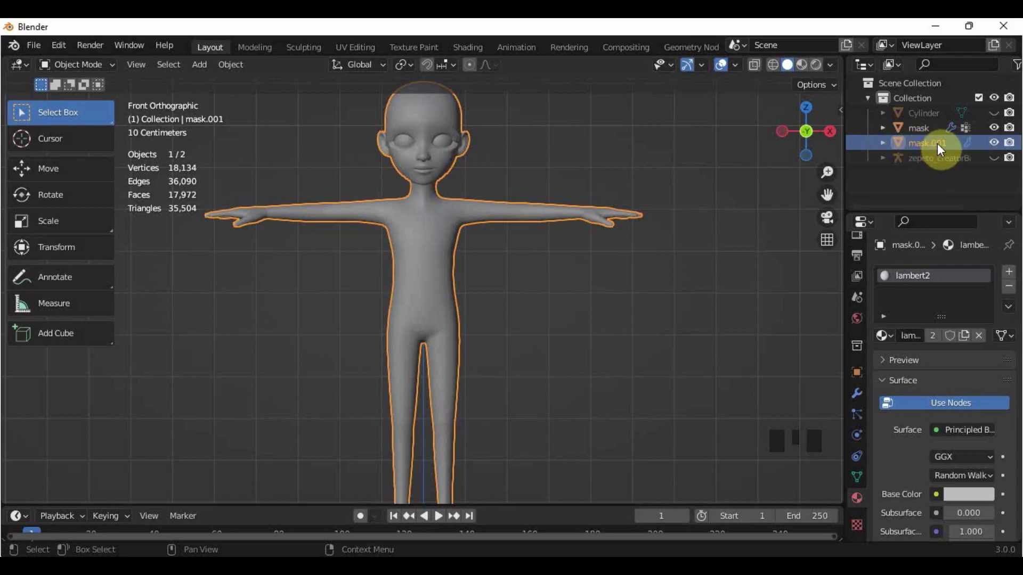
- Rename the mask.001 duplicate to shorts in the Outliner
click(937, 143)
double_click(938, 143)
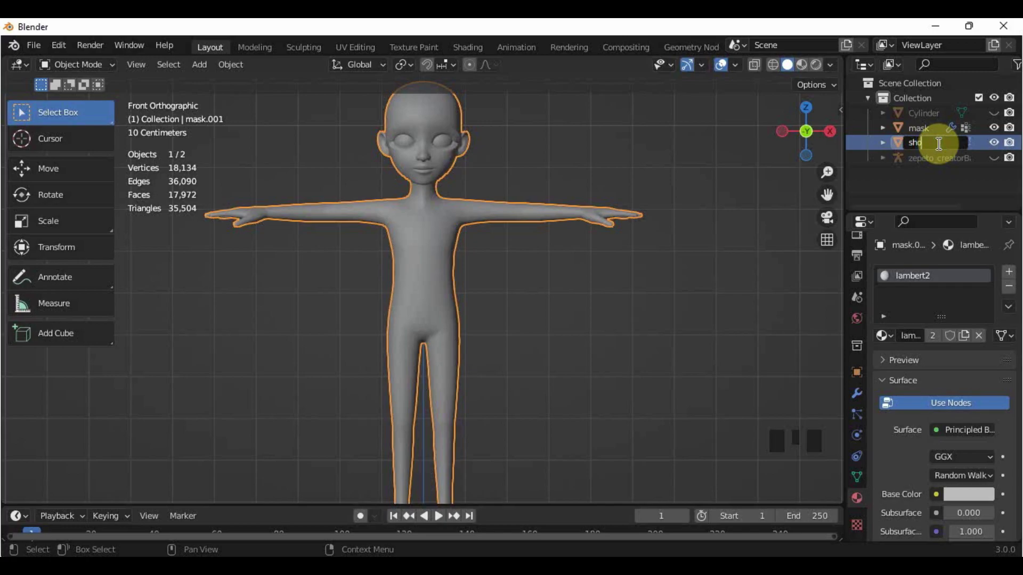
key(Return)
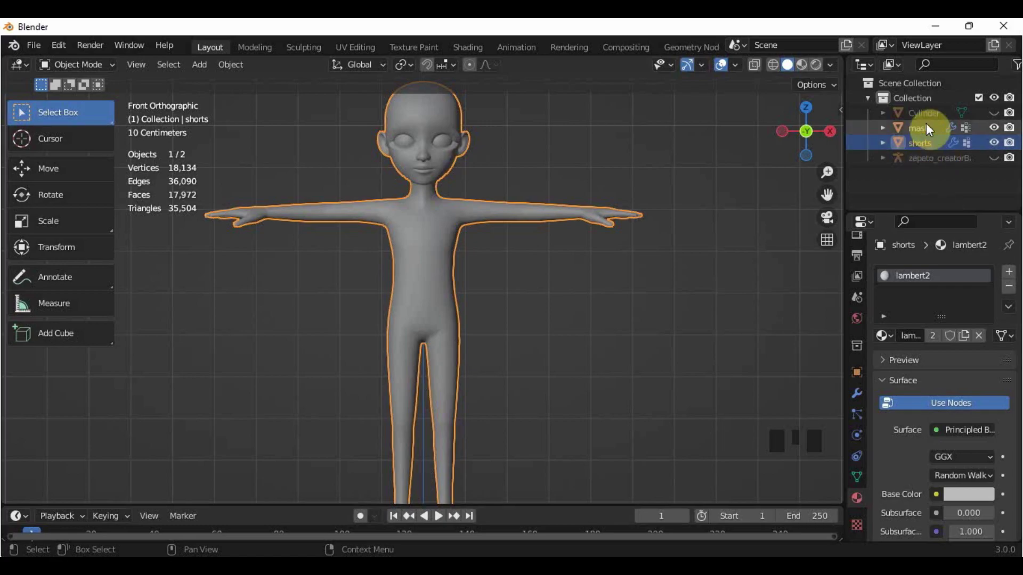
- Rename the Cylinder object to skirt
click(929, 128)
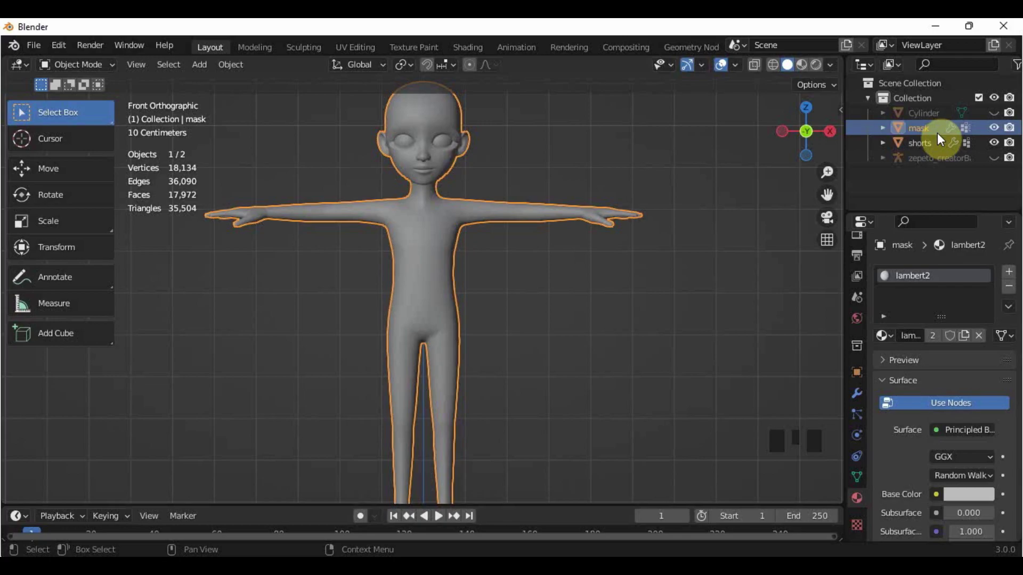
click(938, 112)
double_click(942, 112)
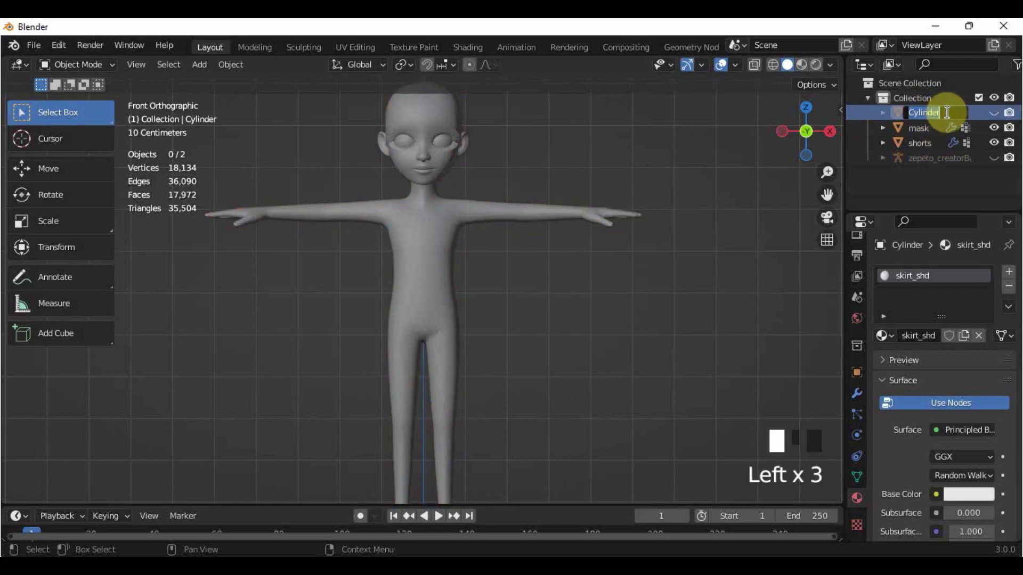
text(skirt)
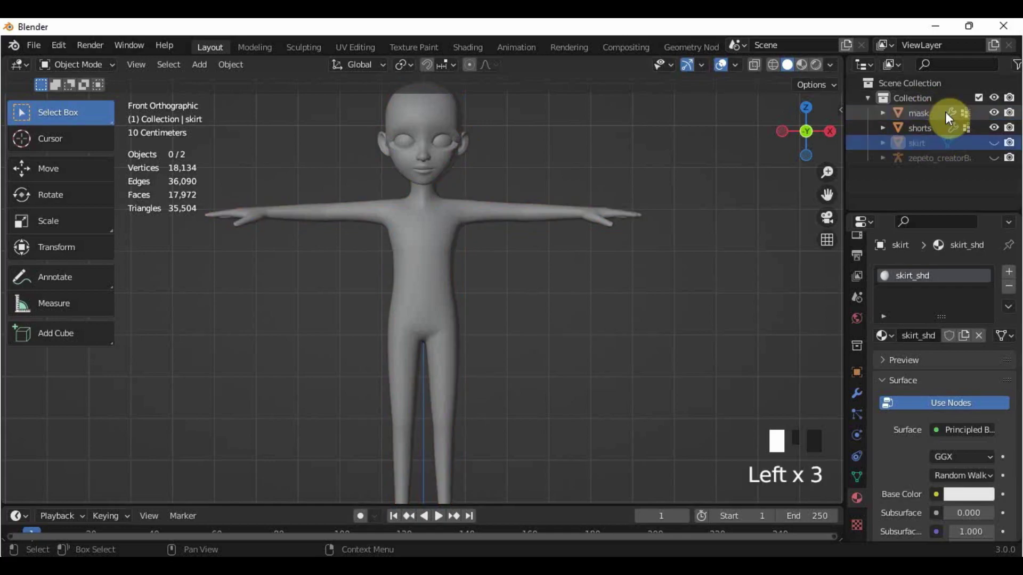
key(Return)
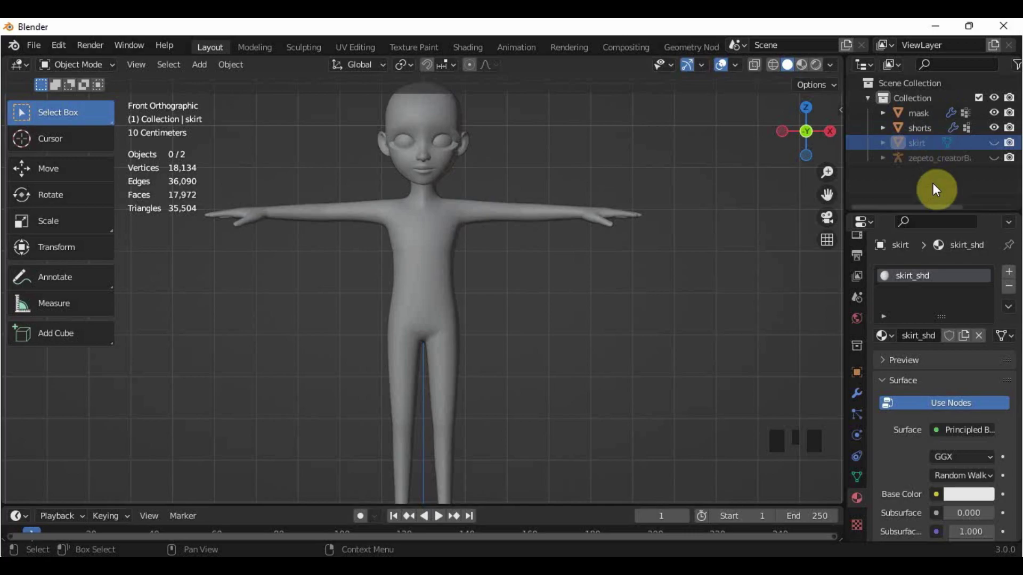
- Delete the head-to-torso vertices of the shorts mesh in X-ray vertex mode
click(936, 132)
key(Tab)
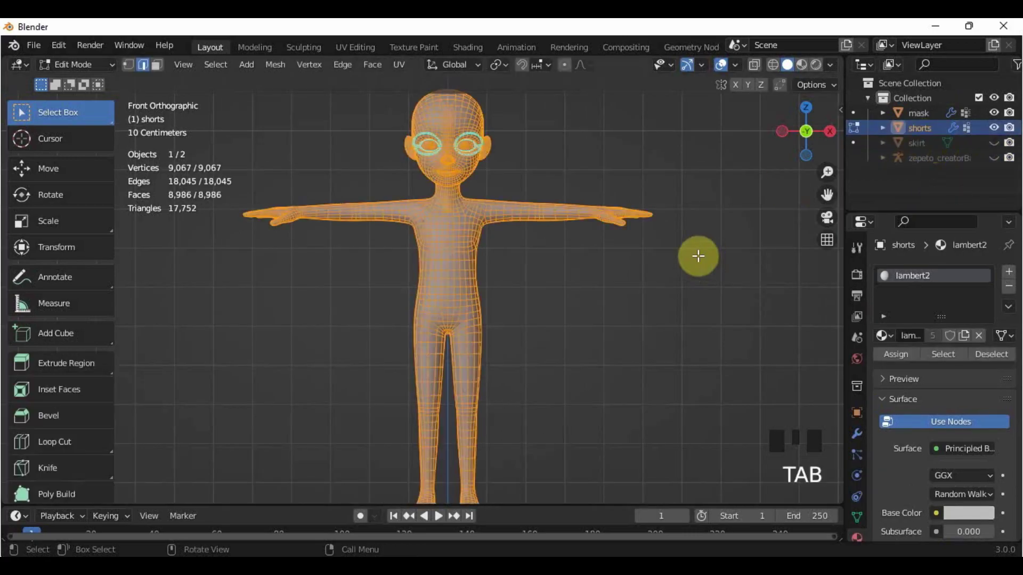
key(alt+z)
click(129, 65)
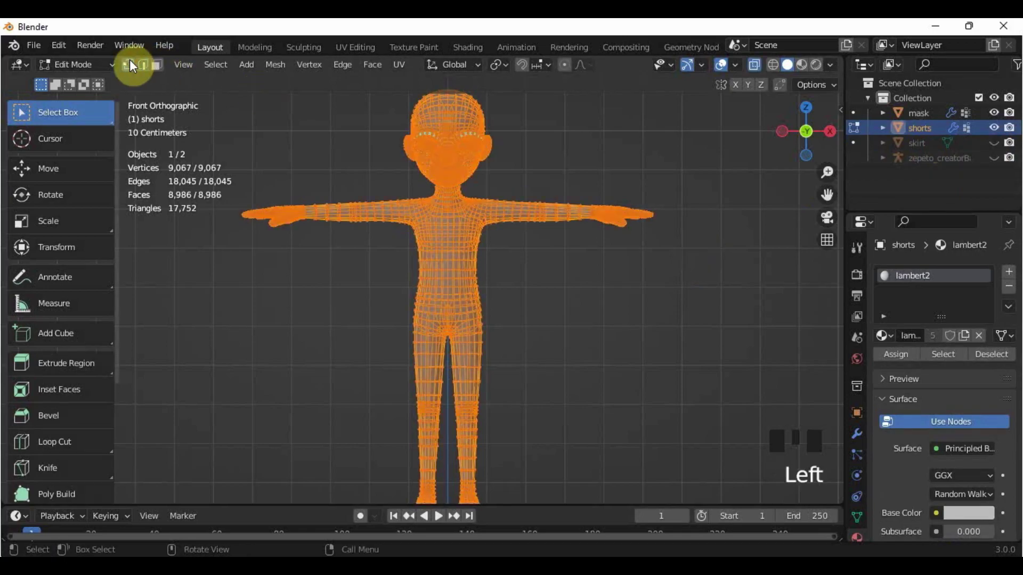
scroll(250, 114, down, 2)
drag(236, 98, 618, 291)
right_click(639, 304)
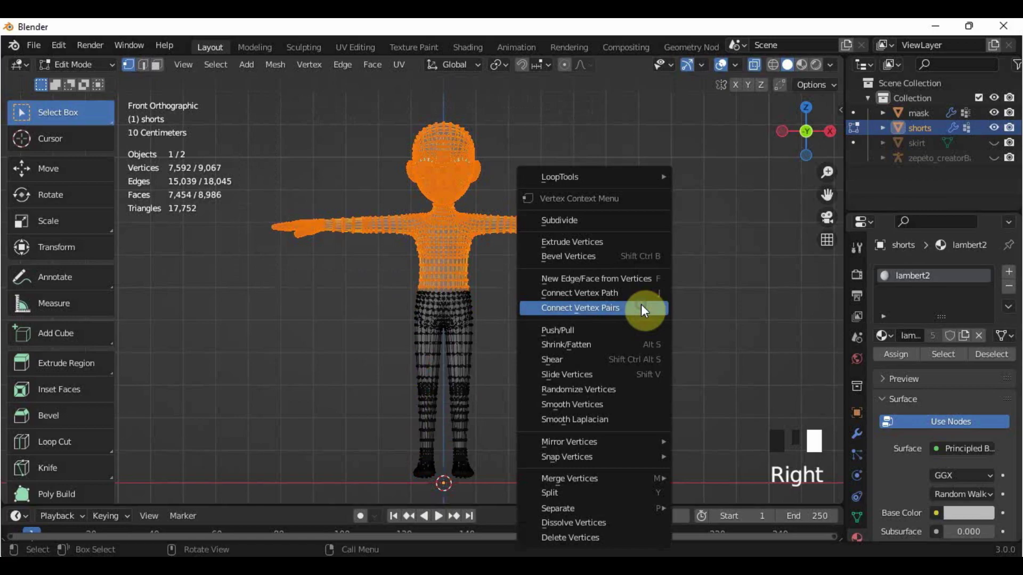
click(594, 537)
- Delete the leg vertices below the shorts, then inspect the hip piece in Object Mode
drag(528, 486, 374, 334)
right_click(629, 410)
click(629, 412)
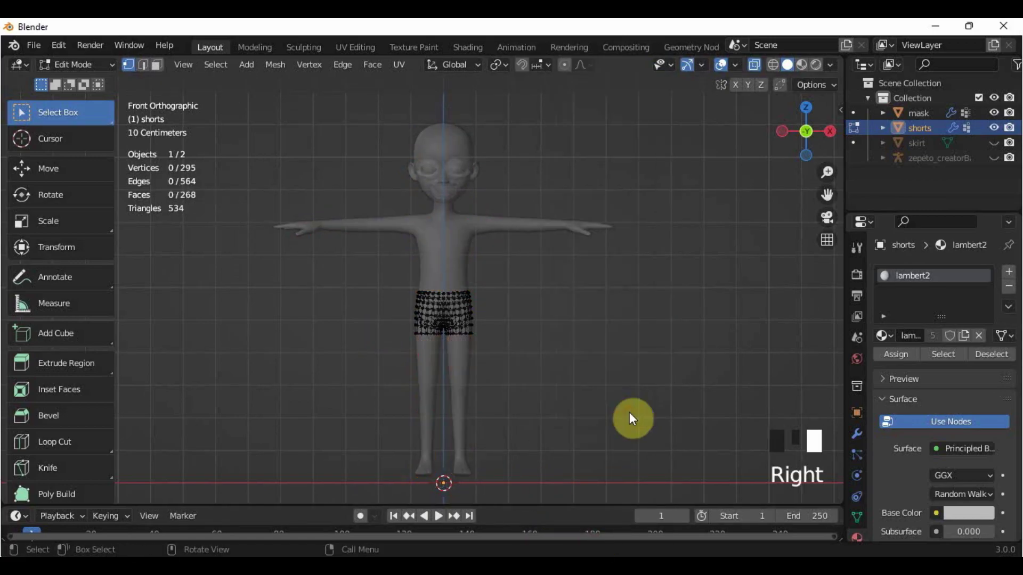
scroll(588, 380, up, 7)
key(alt+z)
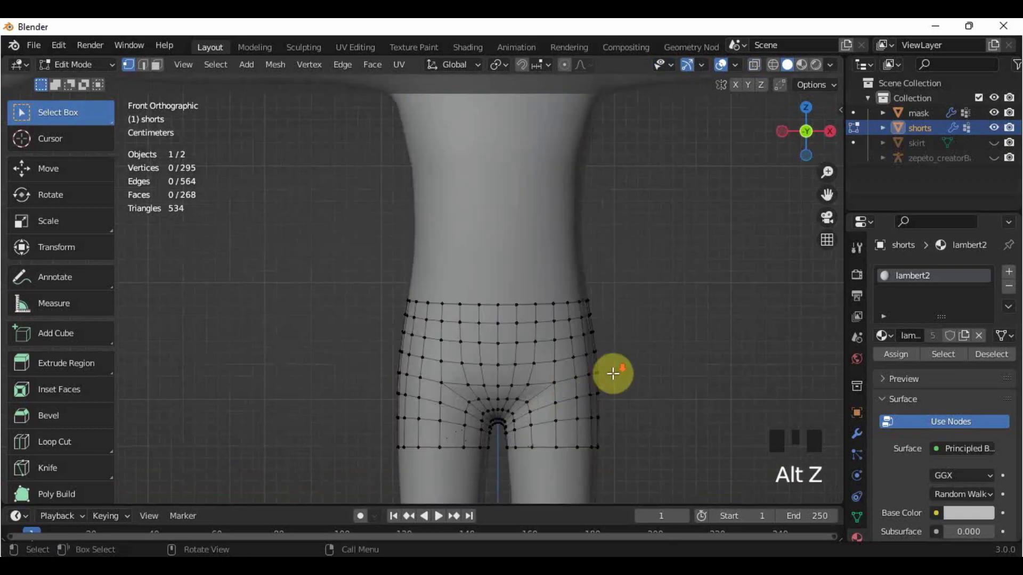
scroll(612, 372, down, 1)
middle_drag(612, 372, 602, 318)
key(Tab)
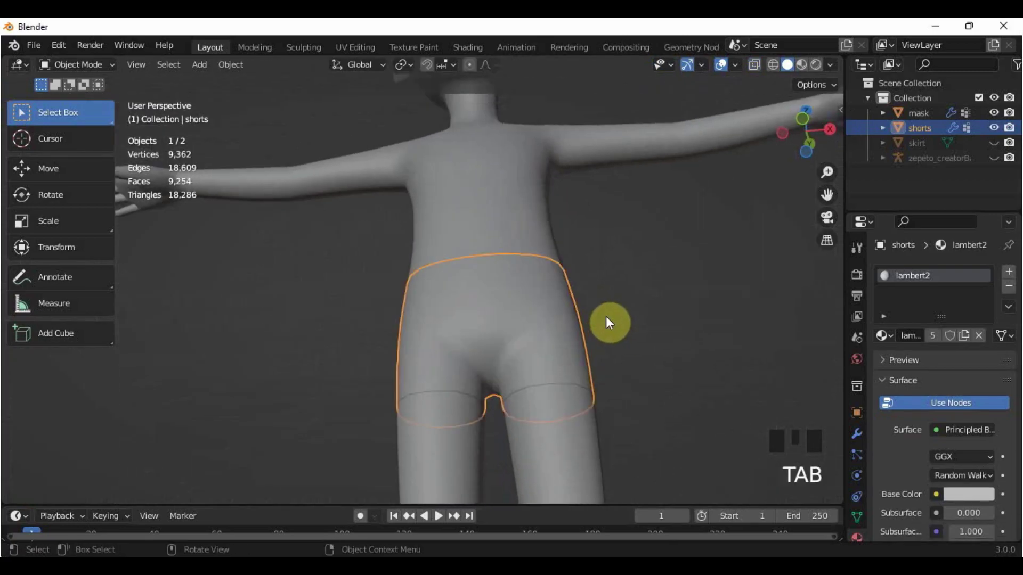
scroll(669, 372, down, 3)
middle_drag(669, 371, 406, 366)
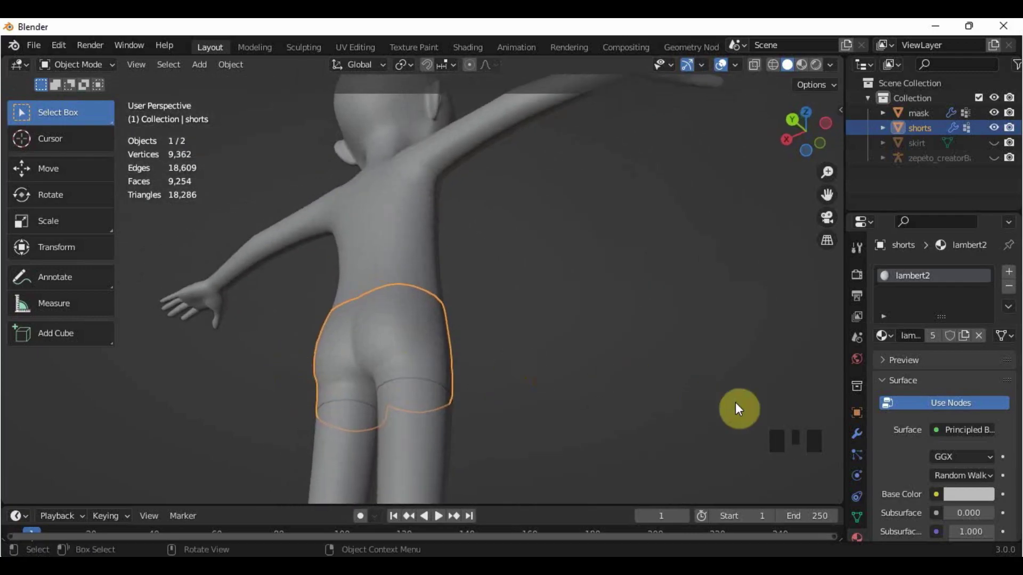
middle_drag(736, 404, 326, 446)
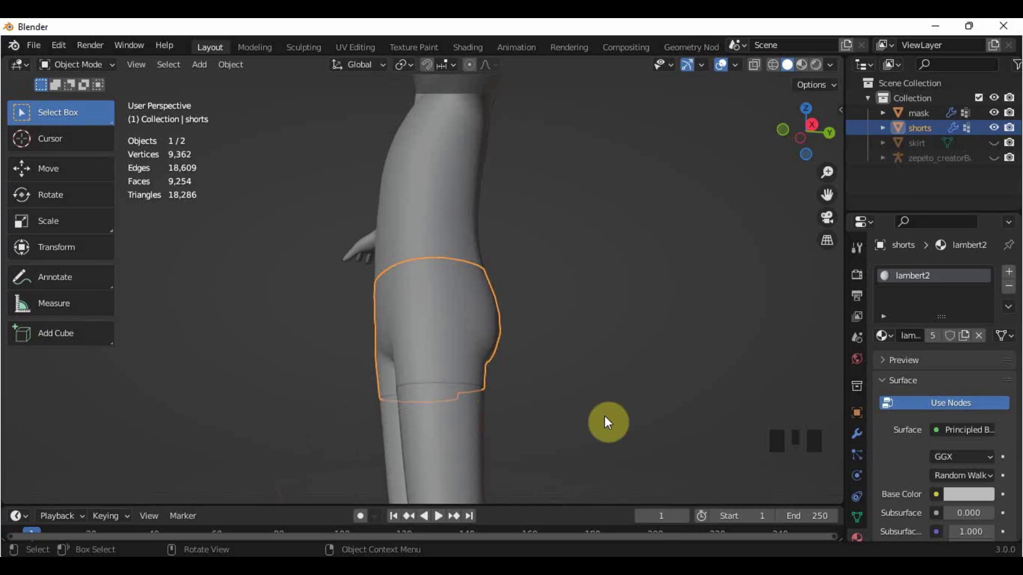
- Switch the shorts to Sculpt Mode with the Layer brush at 201 px radius
click(93, 69)
click(83, 113)
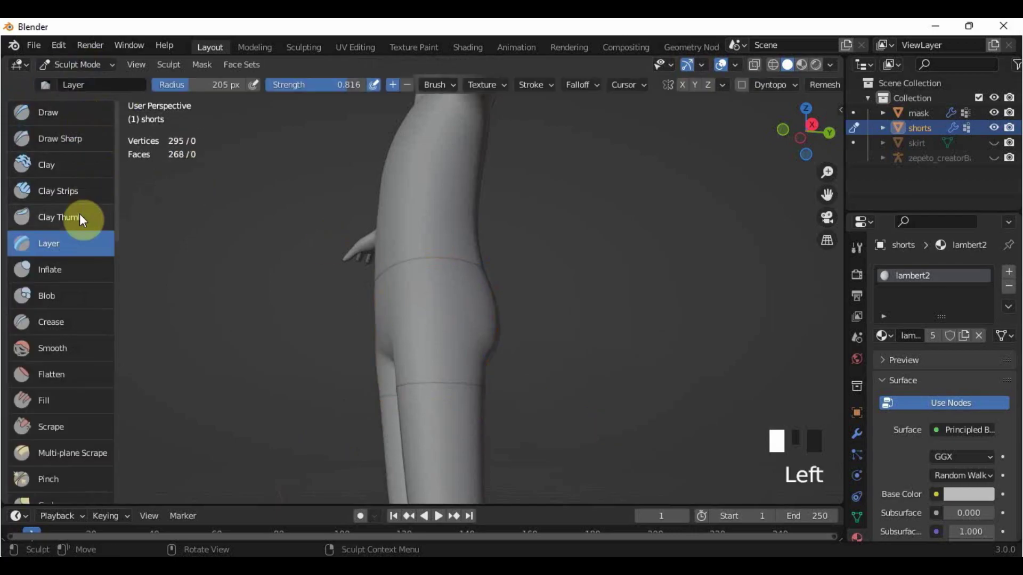
click(69, 245)
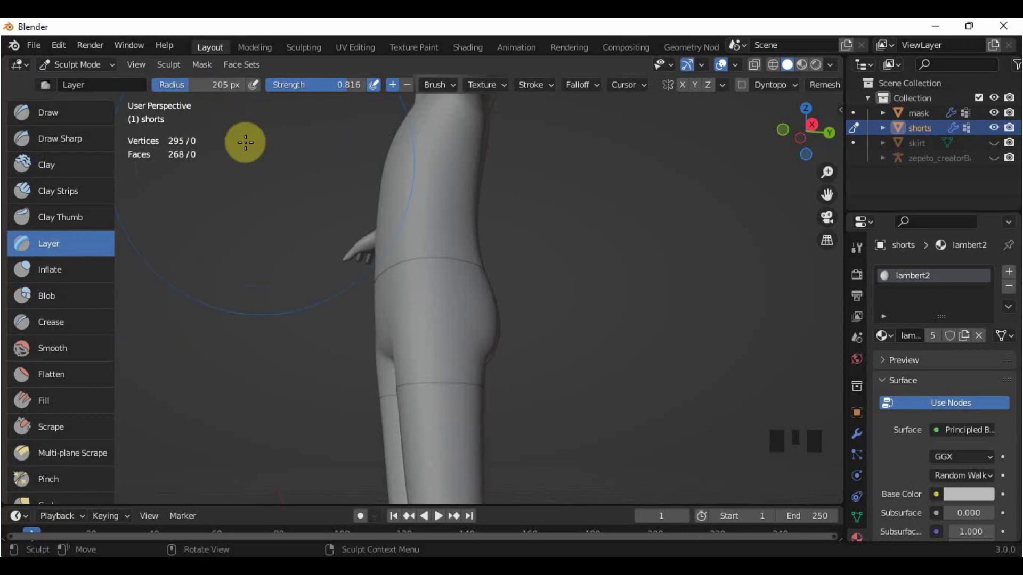
key(f)
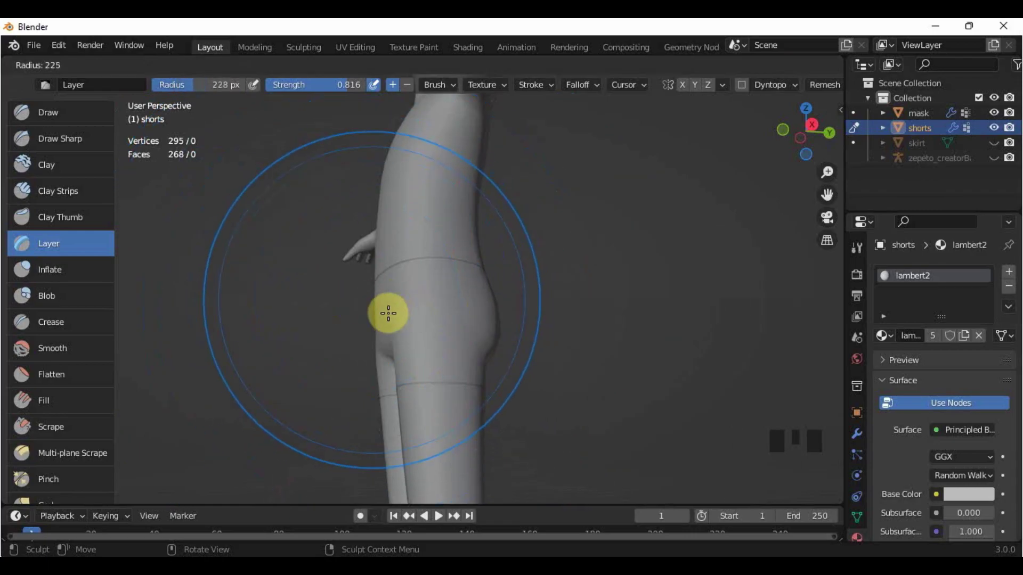
click(355, 298)
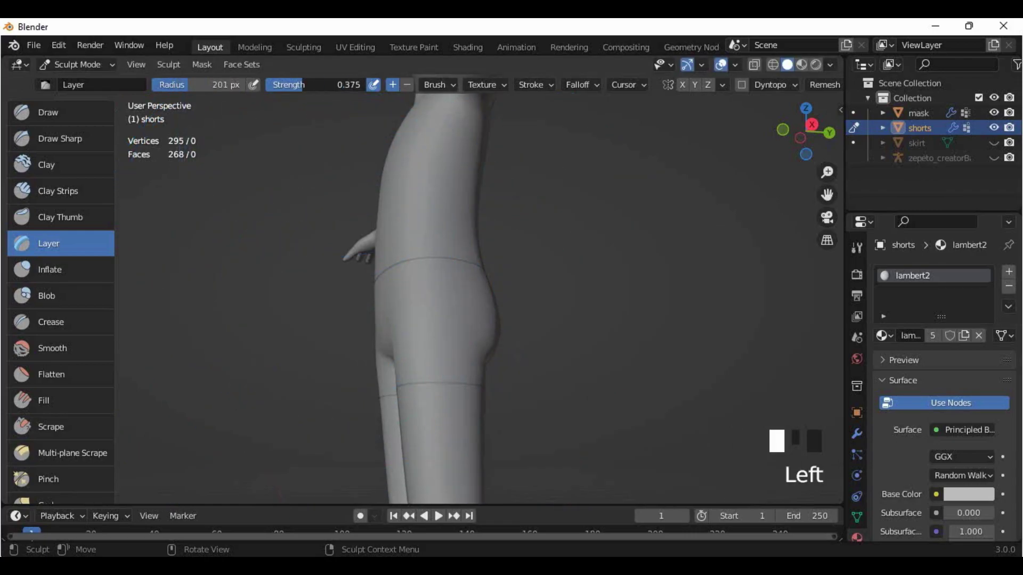
- Dab Layer strokes over the front of the shorts
middle_drag(429, 286, 477, 382)
click(435, 375)
click(413, 312)
click(507, 294)
click(523, 367)
click(610, 371)
- Dab Layer strokes around the back and sides of the hips
middle_drag(610, 371, 365, 381)
click(413, 386)
click(407, 388)
click(348, 394)
click(397, 390)
click(402, 335)
click(350, 305)
middle_drag(349, 306, 432, 374)
scroll(418, 319, up, 2)
middle_drag(418, 319, 287, 361)
click(456, 385)
mouse_move(455, 384)
middle_down()
mouse_move(465, 418)
mouse_move(465, 401)
middle_up()
- Extrude one leg opening's bottom ring and scale it slightly inward
key(KP_1)
key(Tab)
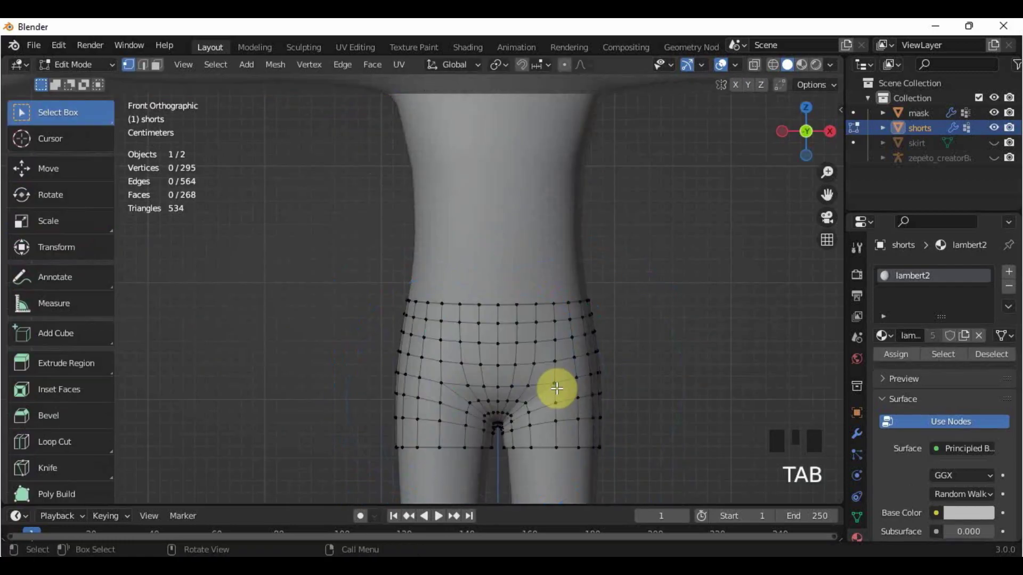
shift+middle_drag(607, 415, 541, 321)
scroll(561, 365, up, 4)
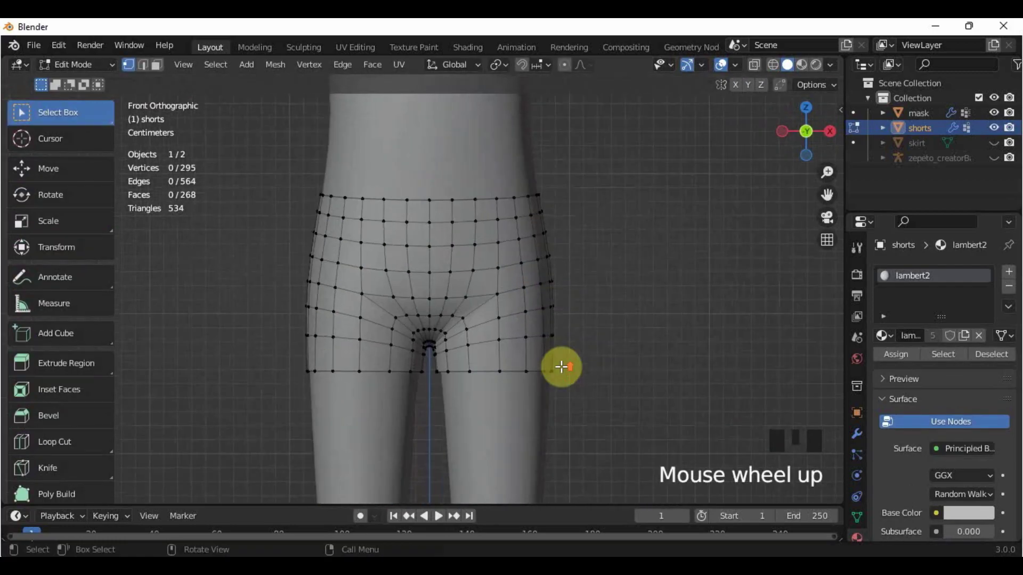
shift+middle_drag(626, 398, 538, 332)
key(alt+z)
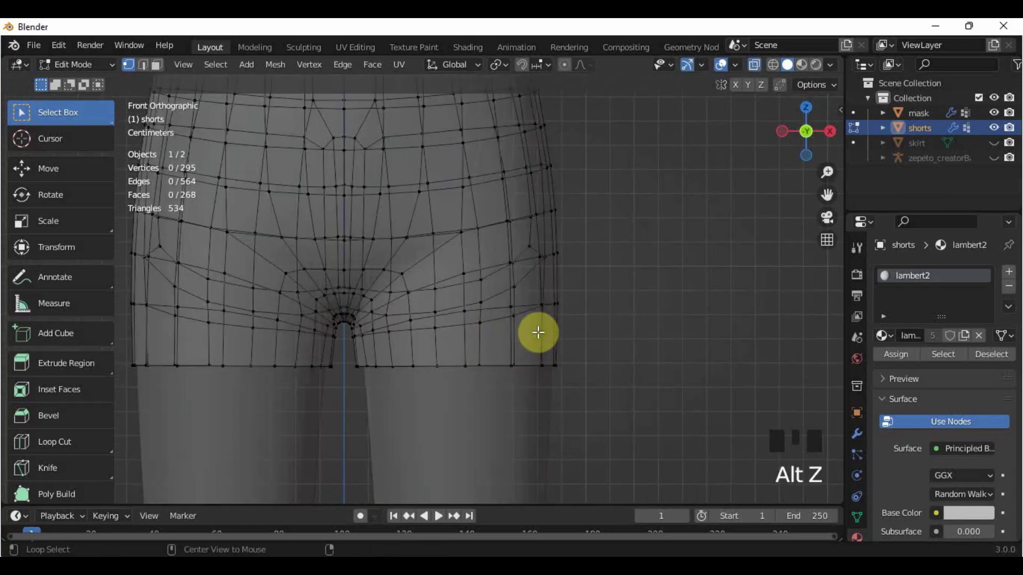
drag(628, 408, 346, 352)
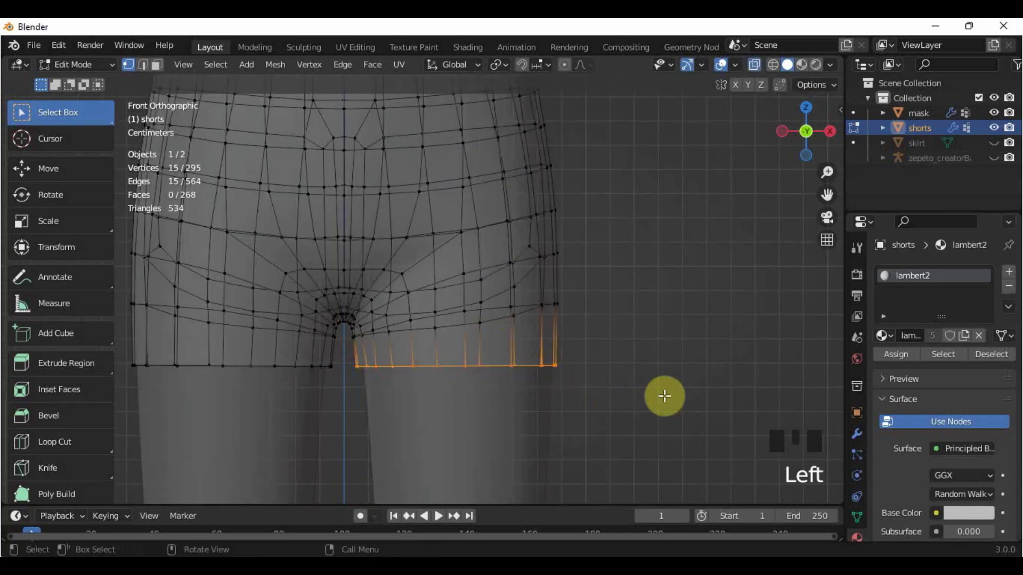
key(e)
key(s)
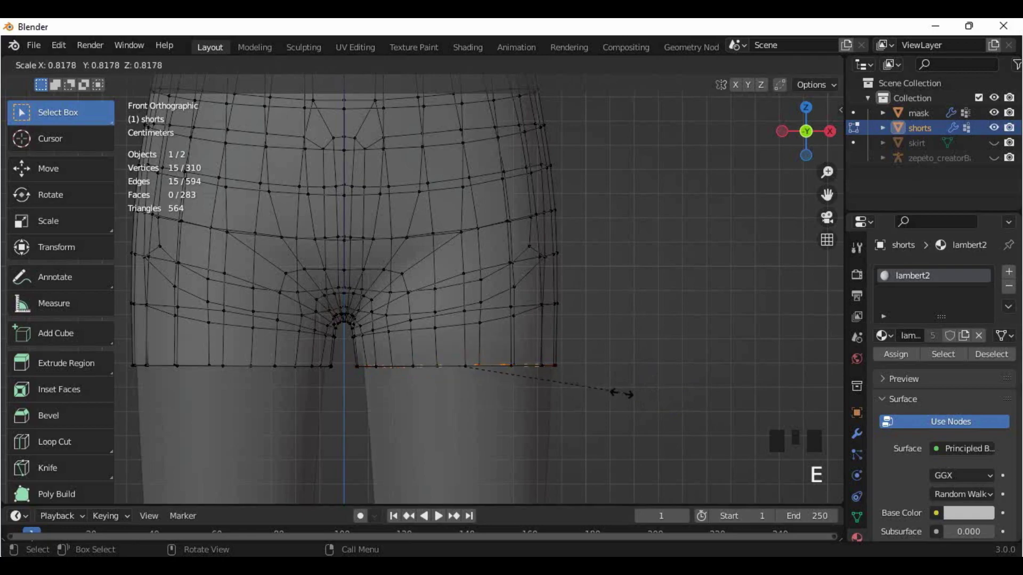
click(568, 392)
middle_drag(566, 393, 519, 374)
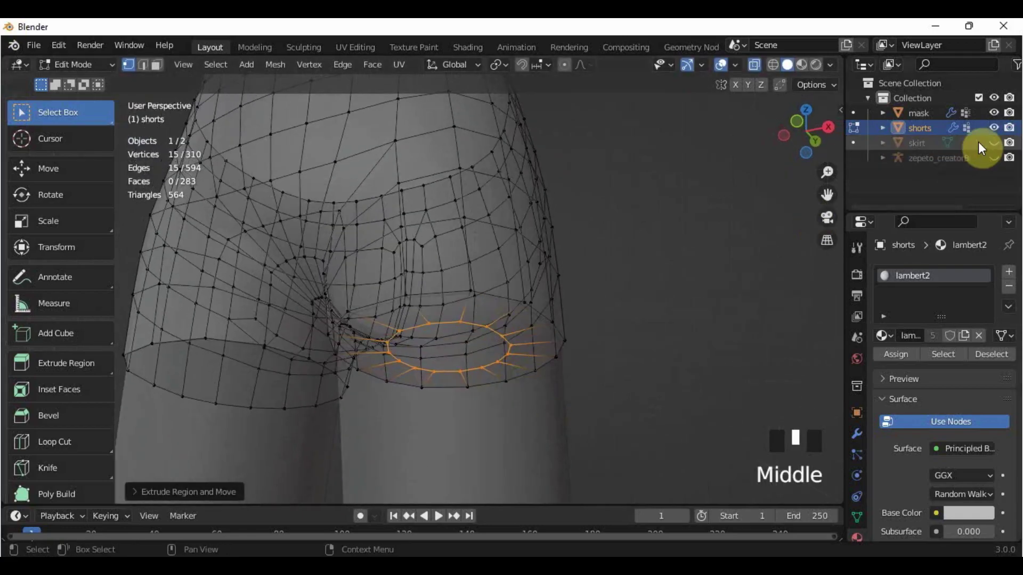
- Hide the mask body, then extrude and shrink the other leg opening's bottom ring
click(994, 113)
scroll(498, 315, down, 2)
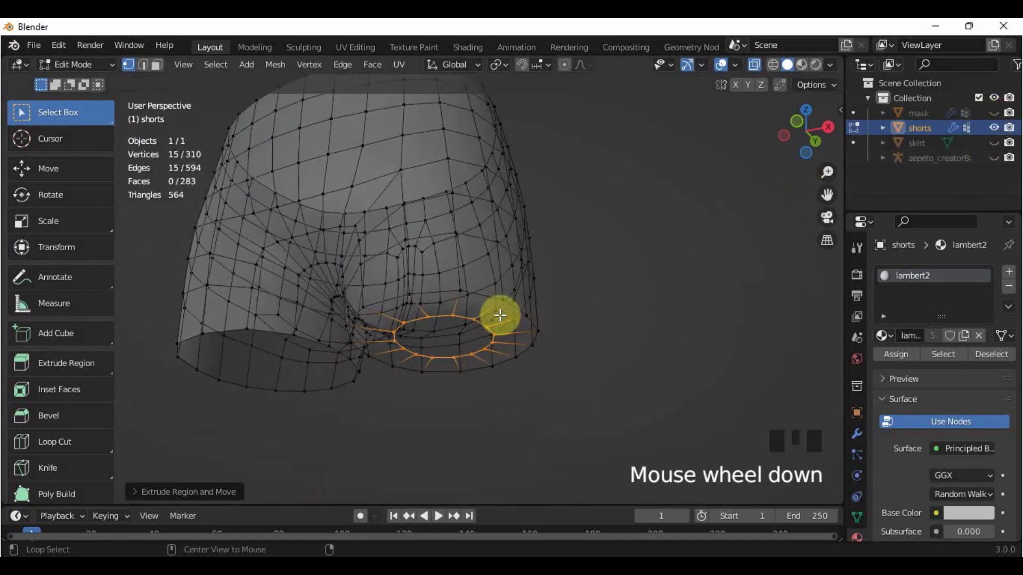
key(alt+z)
key(alt+z)
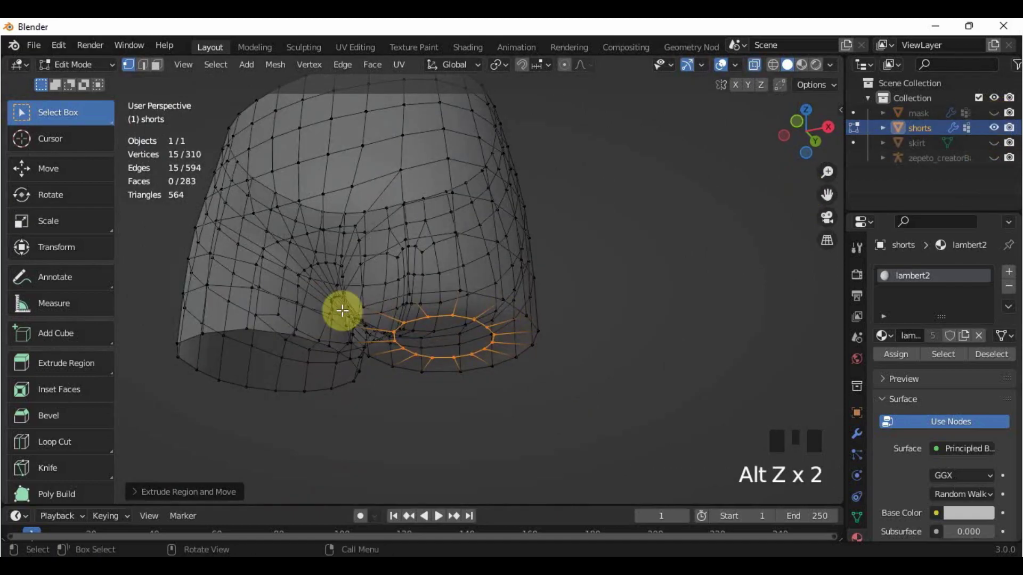
key(KP_1)
drag(158, 345, 350, 401)
key(e)
key(s)
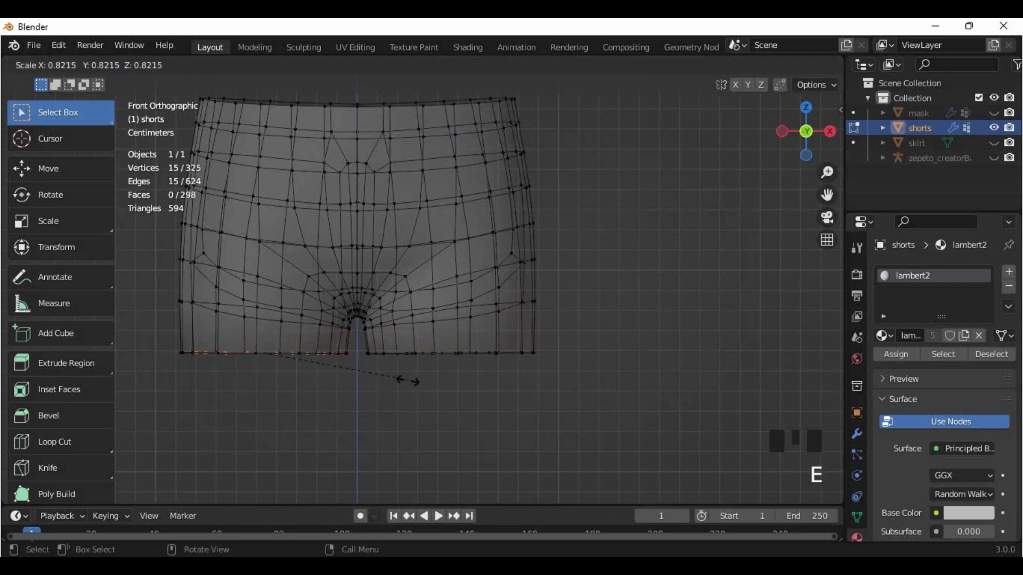
click(364, 374)
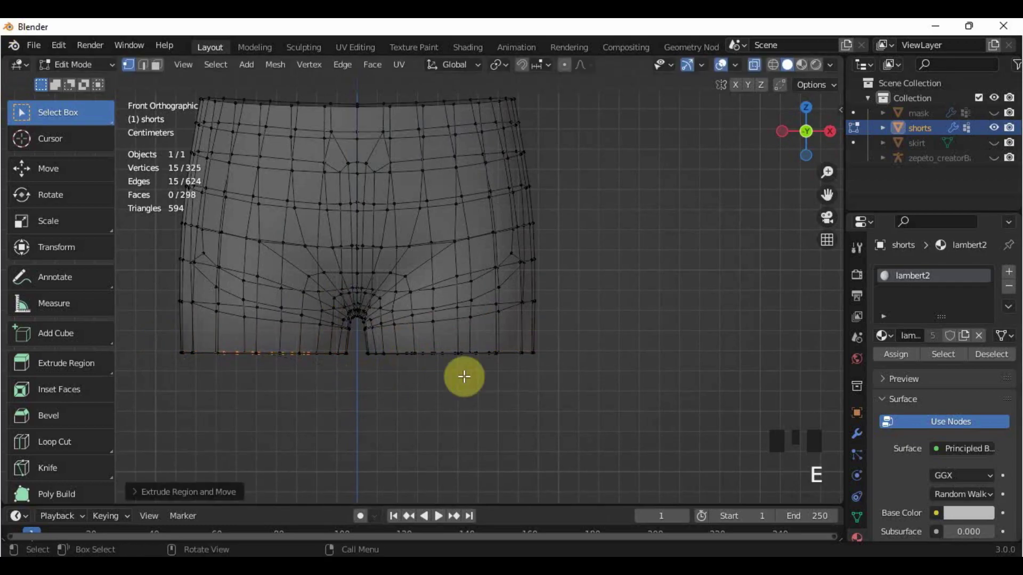
middle_drag(464, 375, 473, 349)
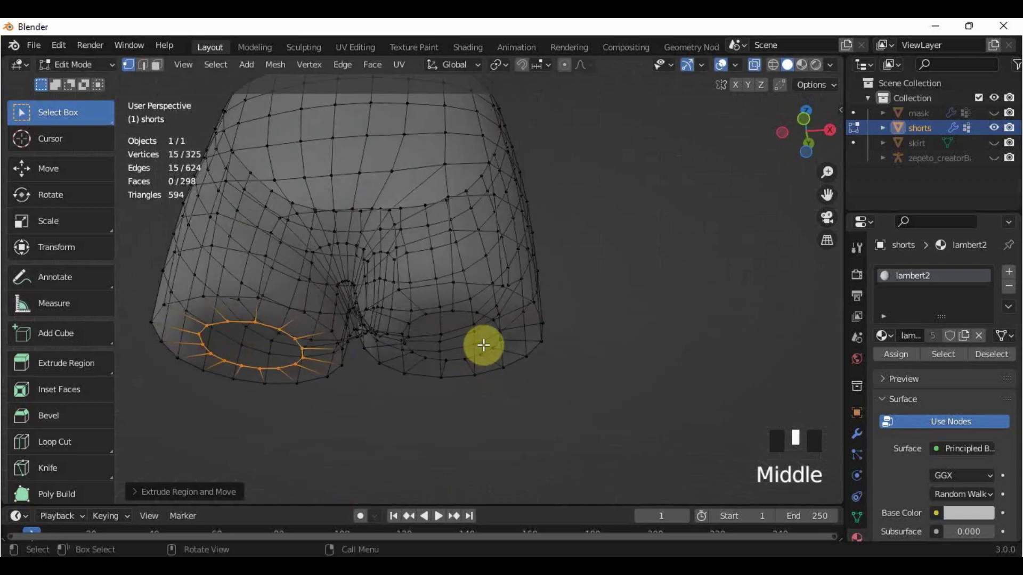
- Turn off X-ray and frame the shorts in front orthographic view
key(alt+z)
middle_drag(500, 306, 517, 367)
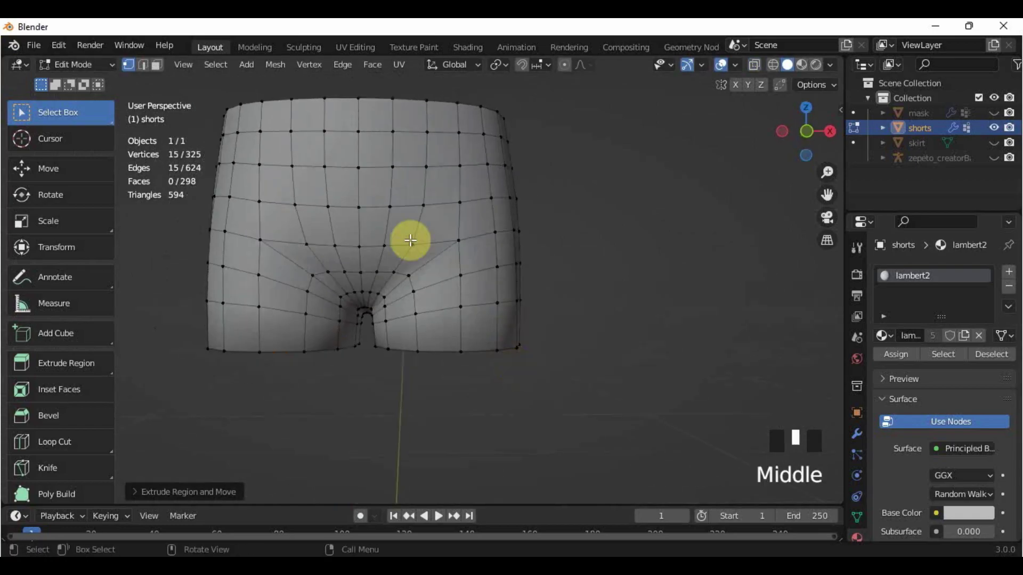
key(KP_1)
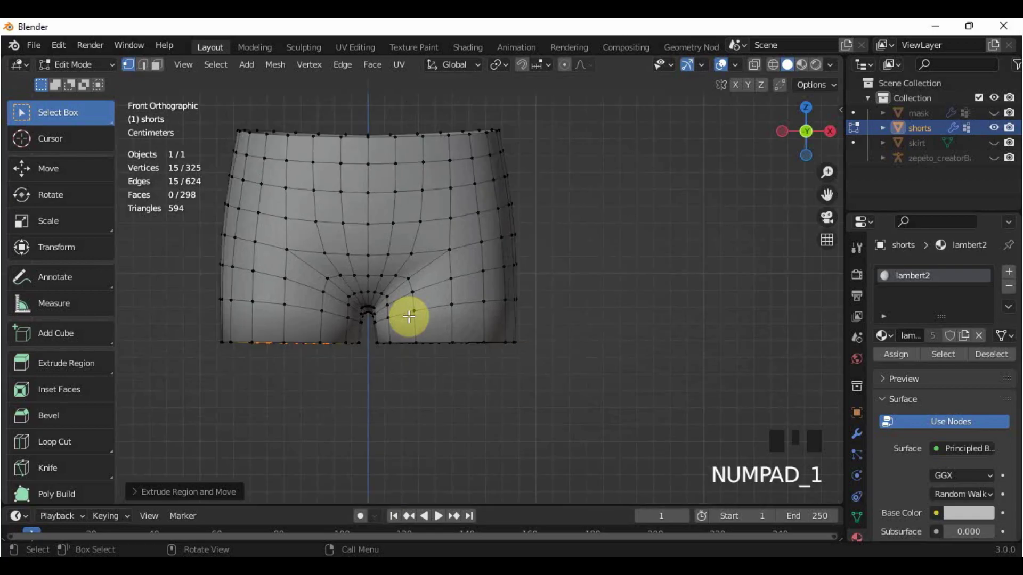
shift+middle_drag(440, 331, 473, 343)
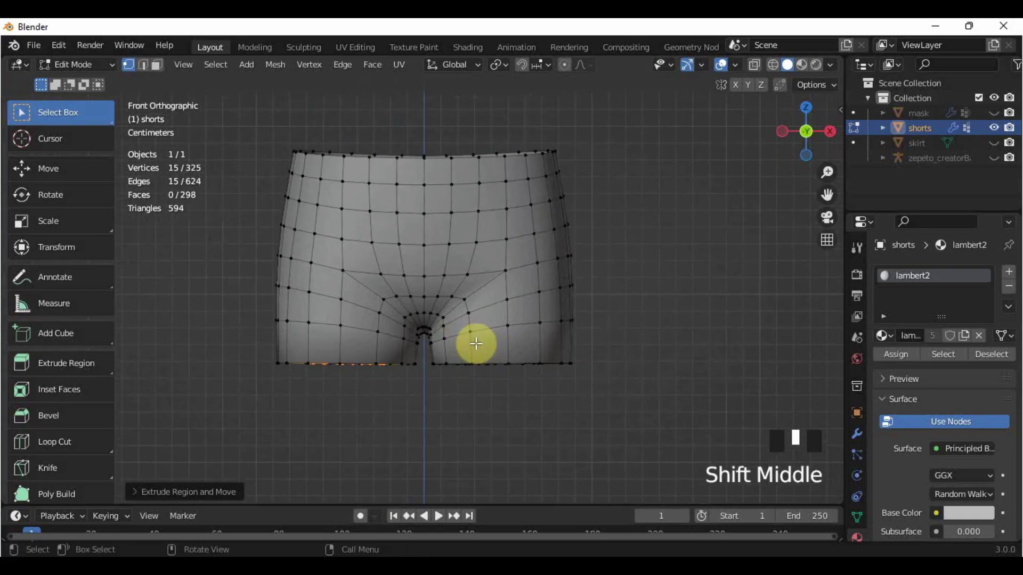
- Average the whole shorts mesh's normals weighted by face area, then deselect all
key(a)
key(alt+n)
mouse_move(475, 345)
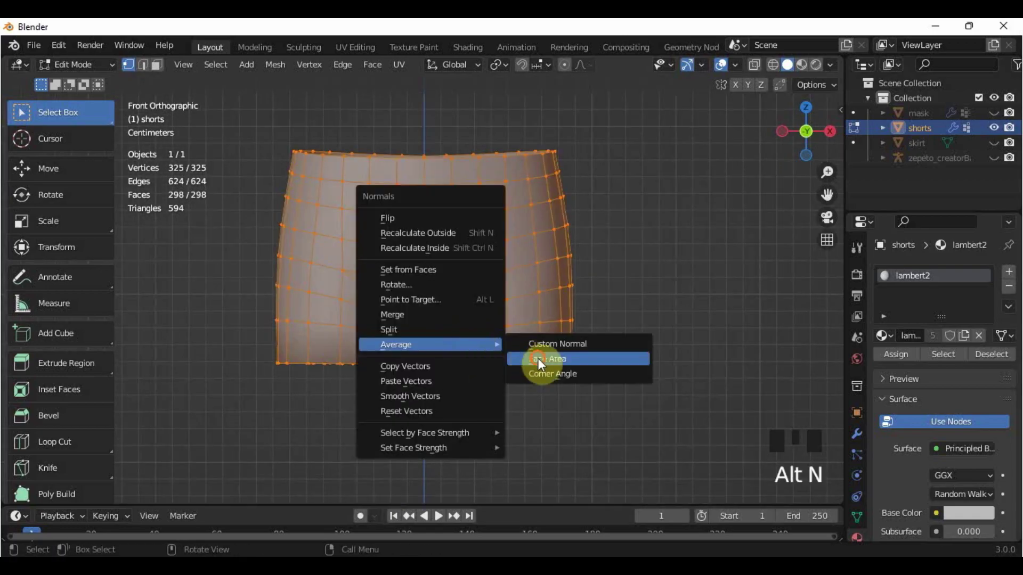
click(538, 358)
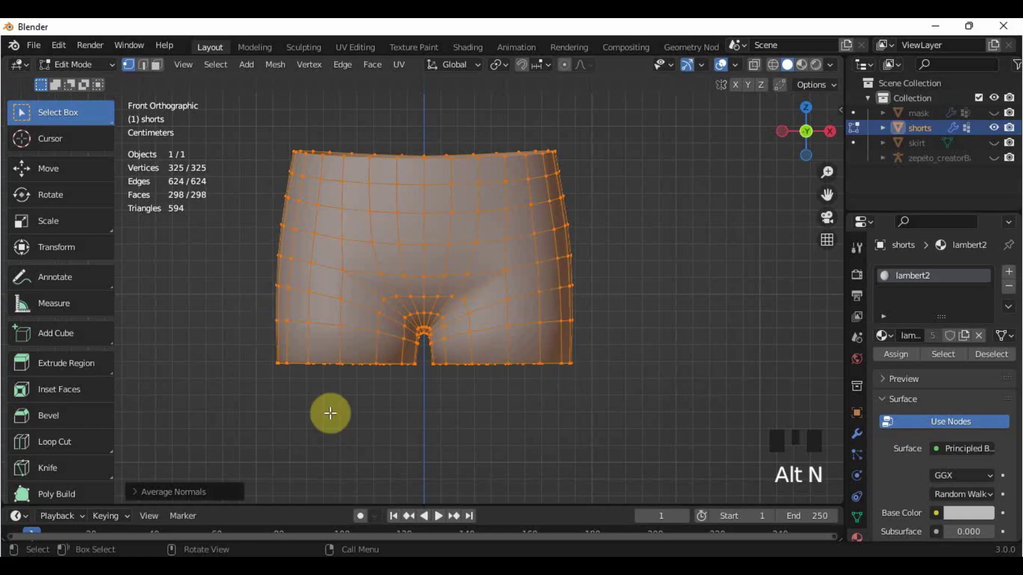
click(450, 412)
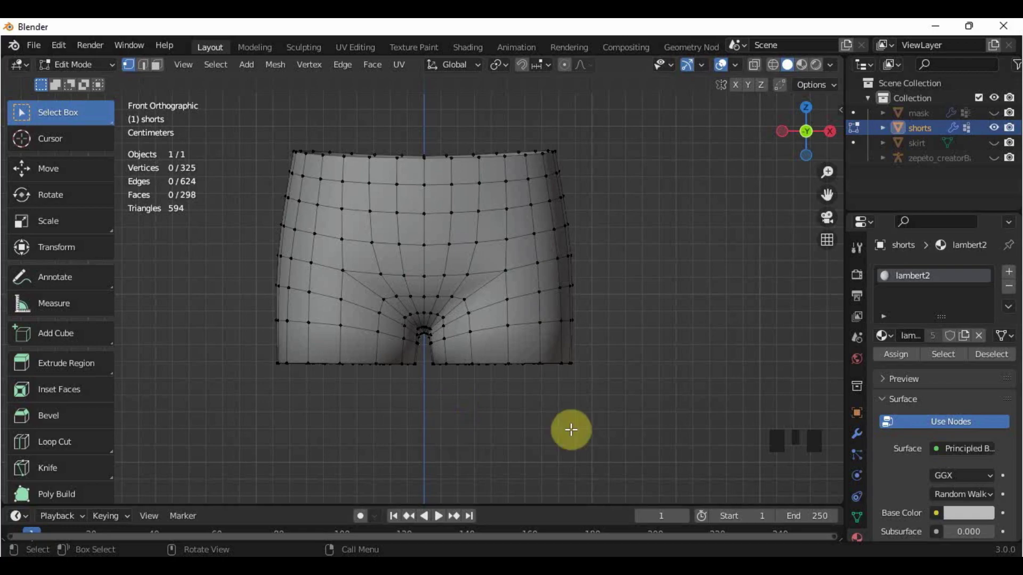
- In edge select mode, select the bottom edge loops around both leg openings
scroll(571, 428, up, 2)
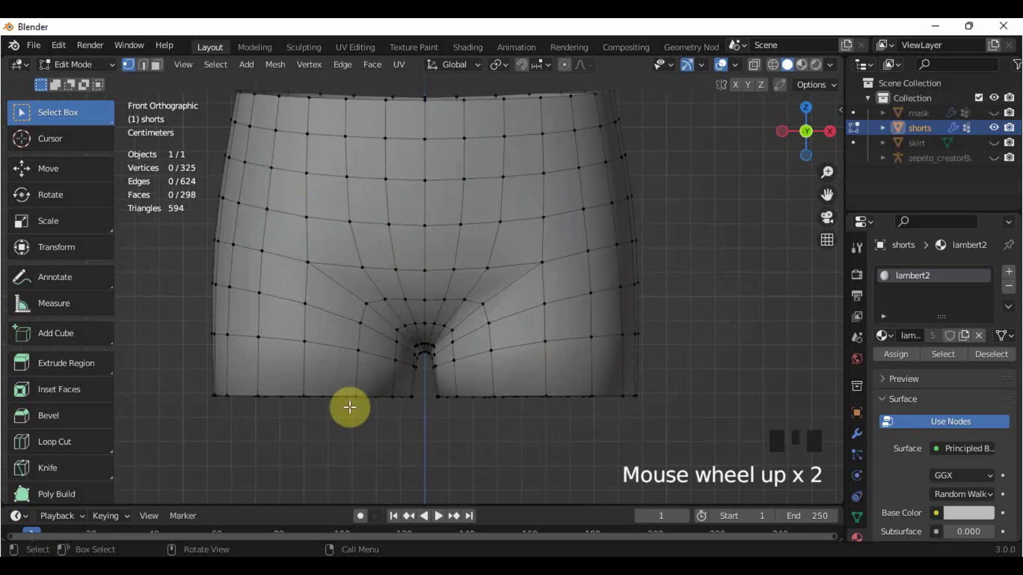
click(142, 64)
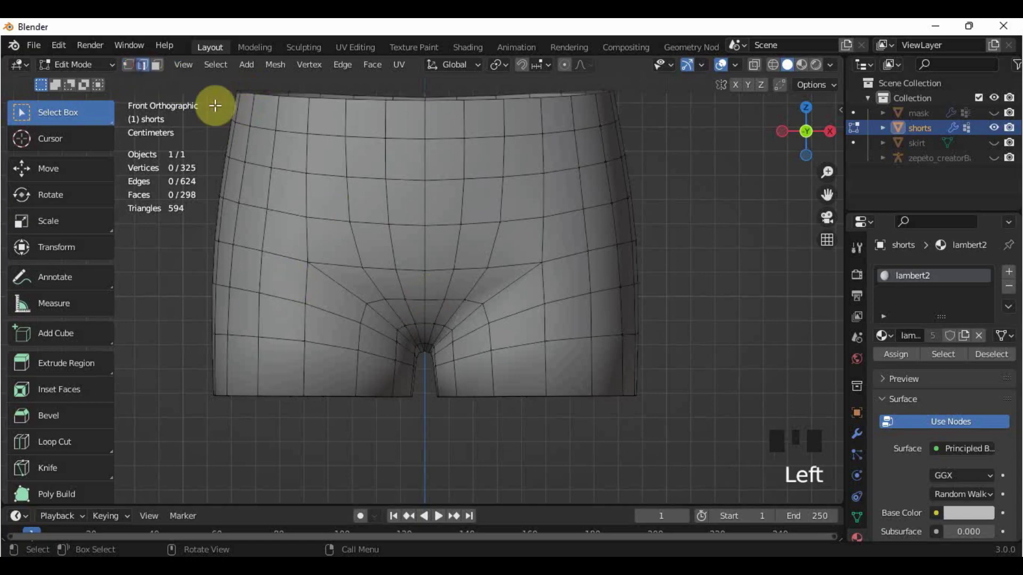
shift+middle_drag(545, 341, 468, 302)
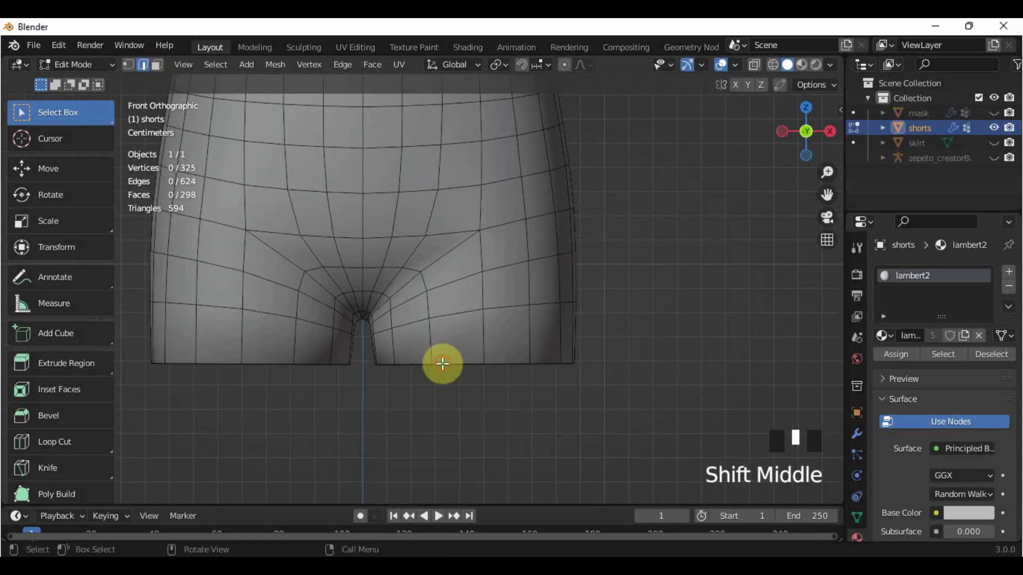
click(442, 364)
alt+click(442, 363)
alt+click(441, 363)
alt+click(442, 363)
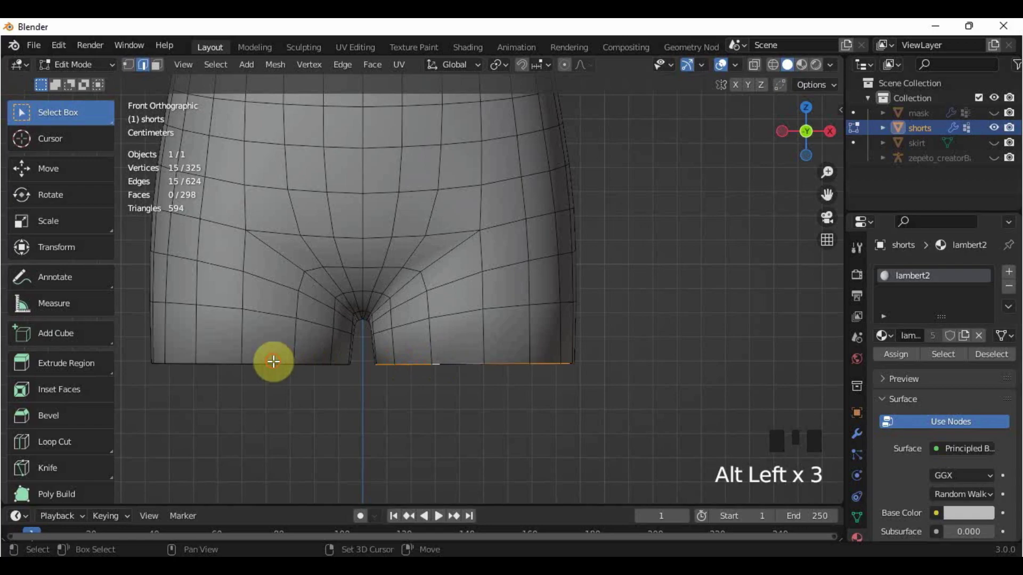
shift+click(356, 402)
middle_drag(357, 402, 336, 321)
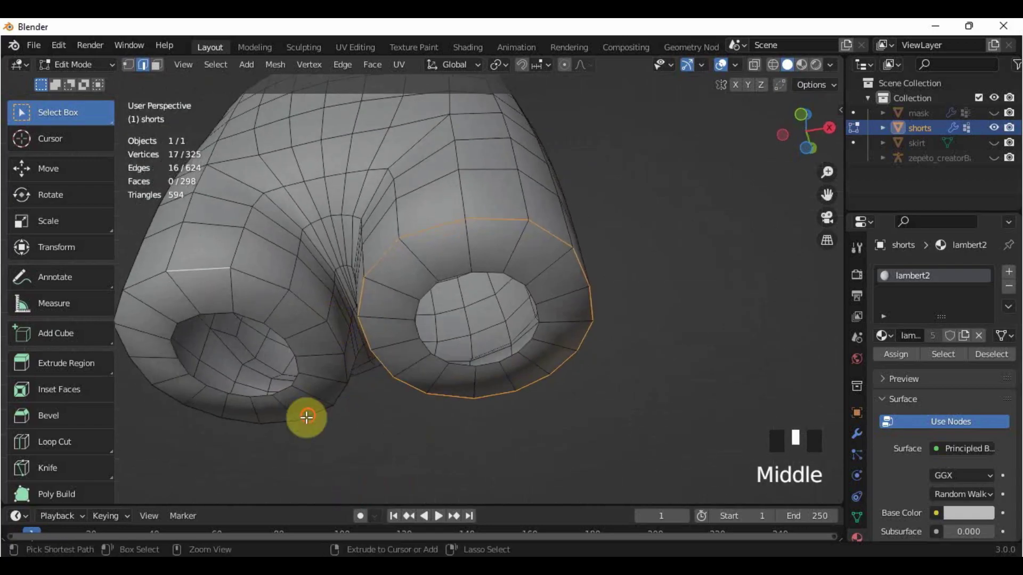
ctrl+click(269, 312)
ctrl+click(143, 283)
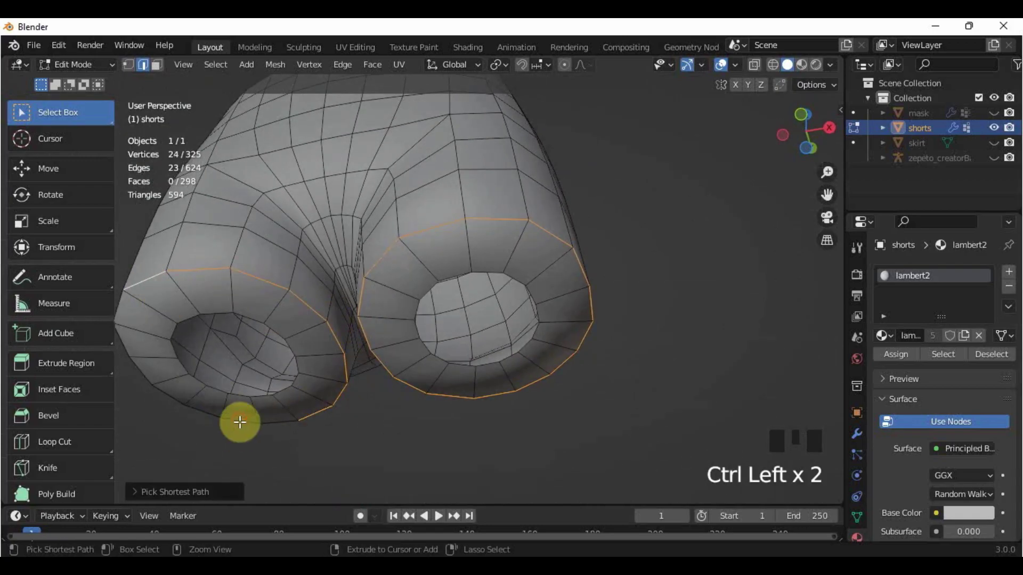
ctrl+click(265, 425)
ctrl+click(389, 382)
- Mark the selected leg-rim edges sharp and inspect the openings from around the shorts
scroll(486, 299, down, 2)
right_click(550, 282)
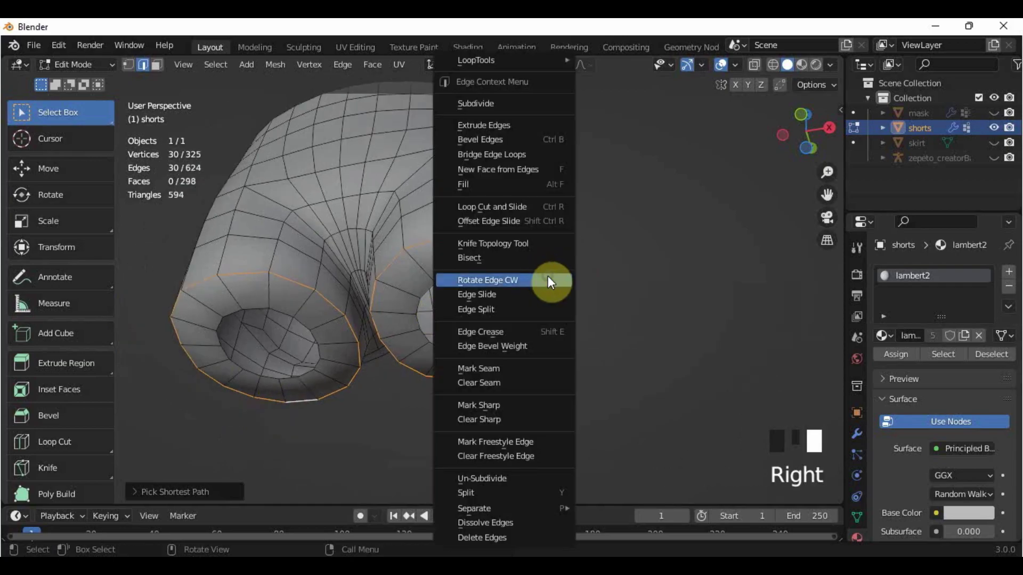
click(524, 405)
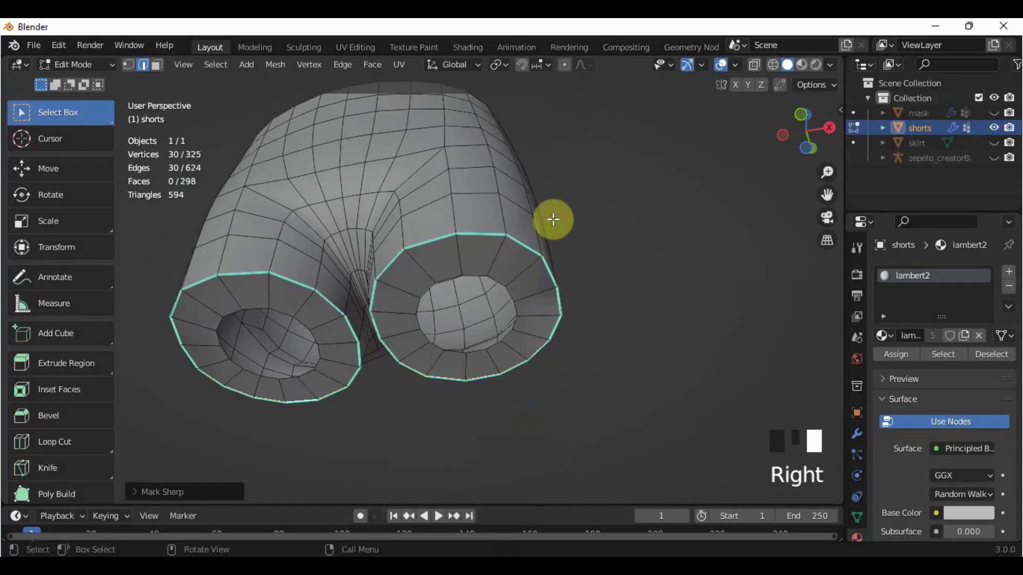
middle_drag(553, 219, 580, 311)
scroll(585, 324, down, 2)
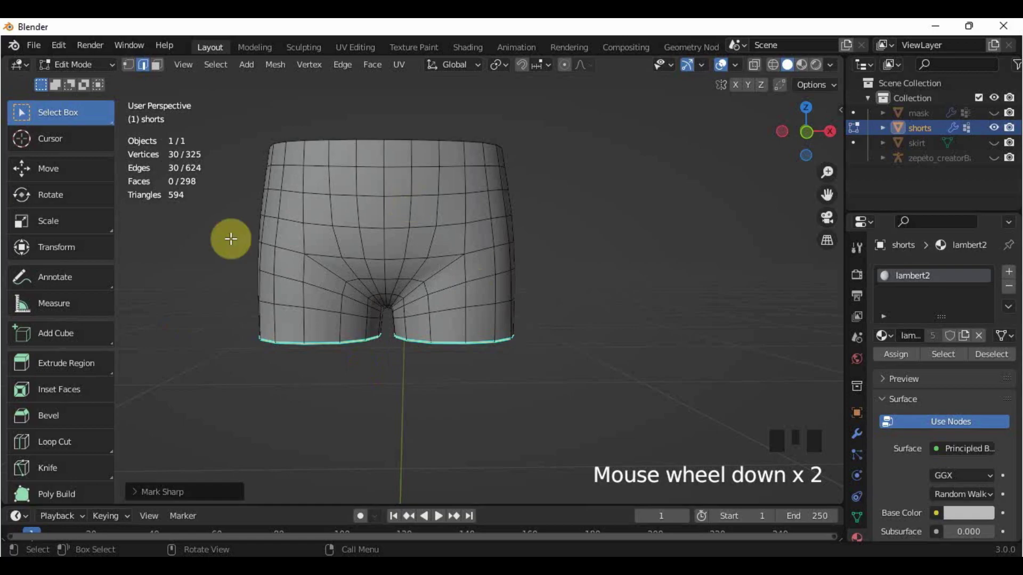
middle_drag(231, 239, 355, 336)
- Bring the shorts out of Edit Mode back into Object Mode
key(Tab)
scroll(479, 363, down, 2)
middle_drag(461, 384, 460, 355)
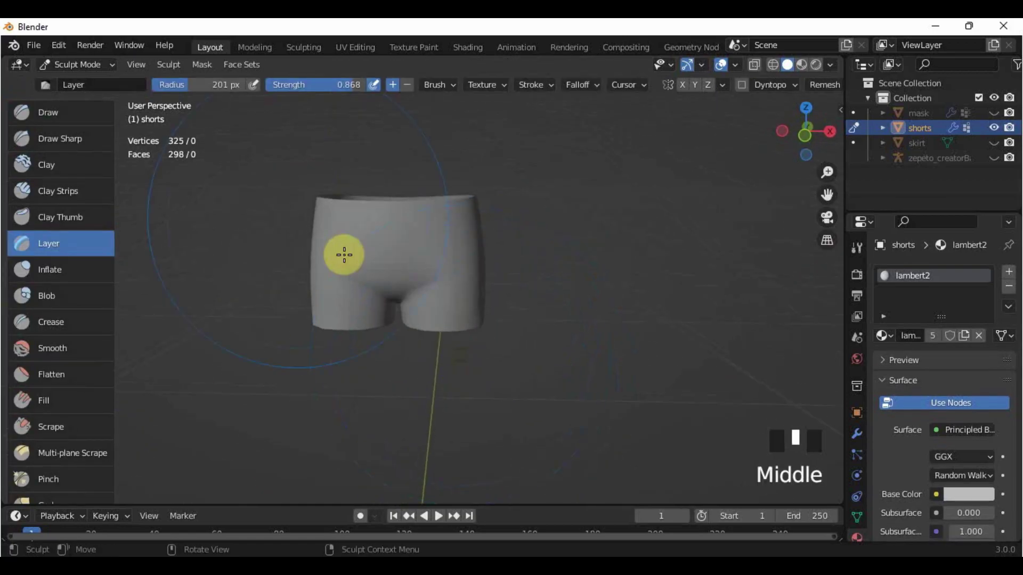
click(73, 62)
click(81, 80)
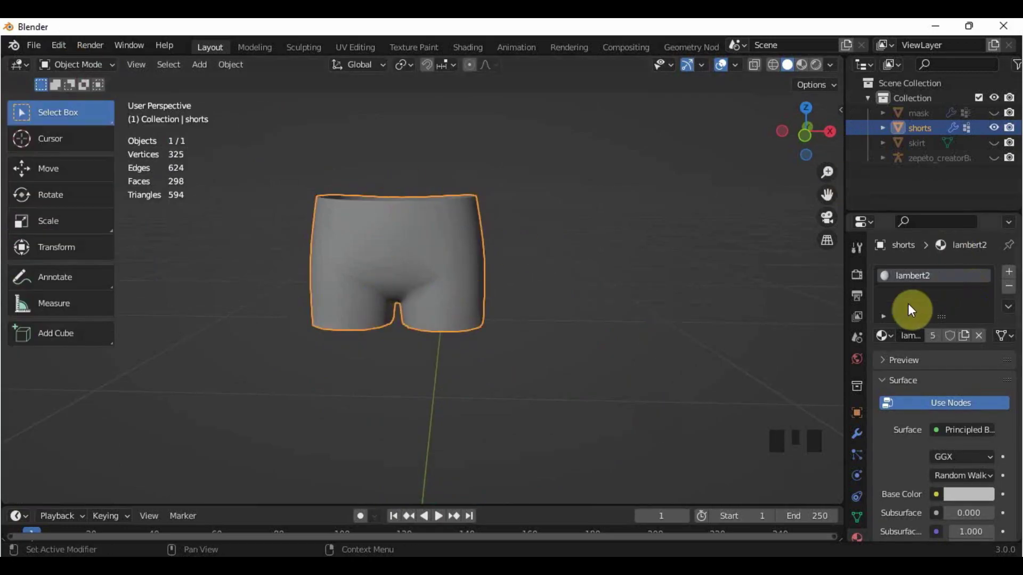
scroll(856, 413, down, 2)
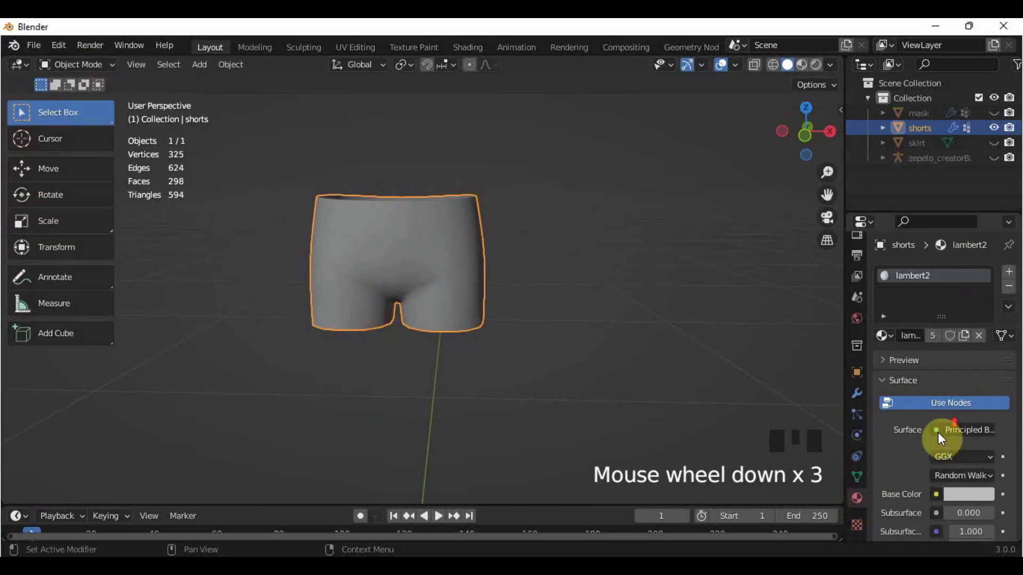
scroll(948, 330, up, 4)
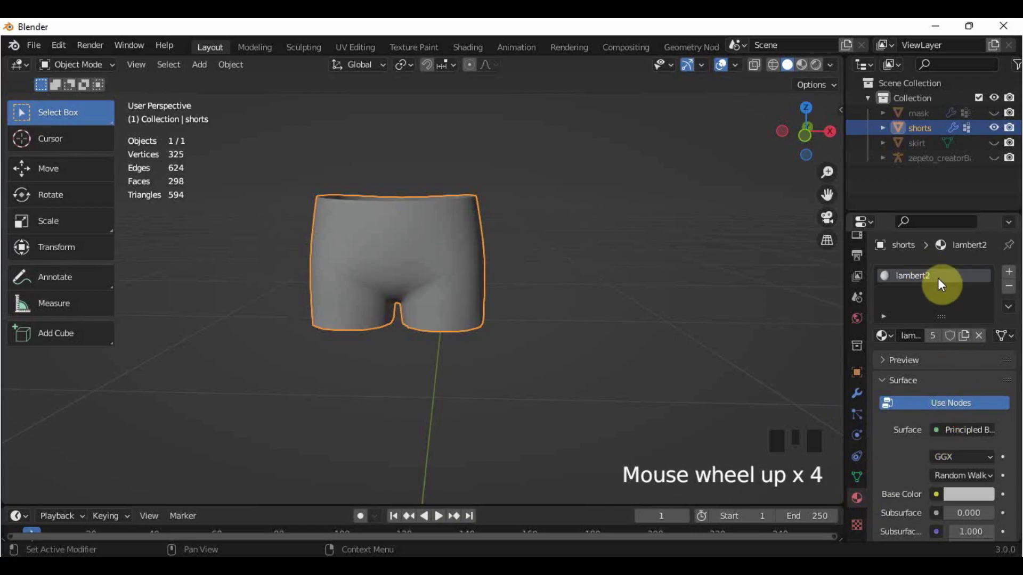
- Unhide the avatar body in the Outliner and end with the shorts selected
click(991, 113)
scroll(635, 205, down, 1)
scroll(636, 206, down, 3)
click(393, 147)
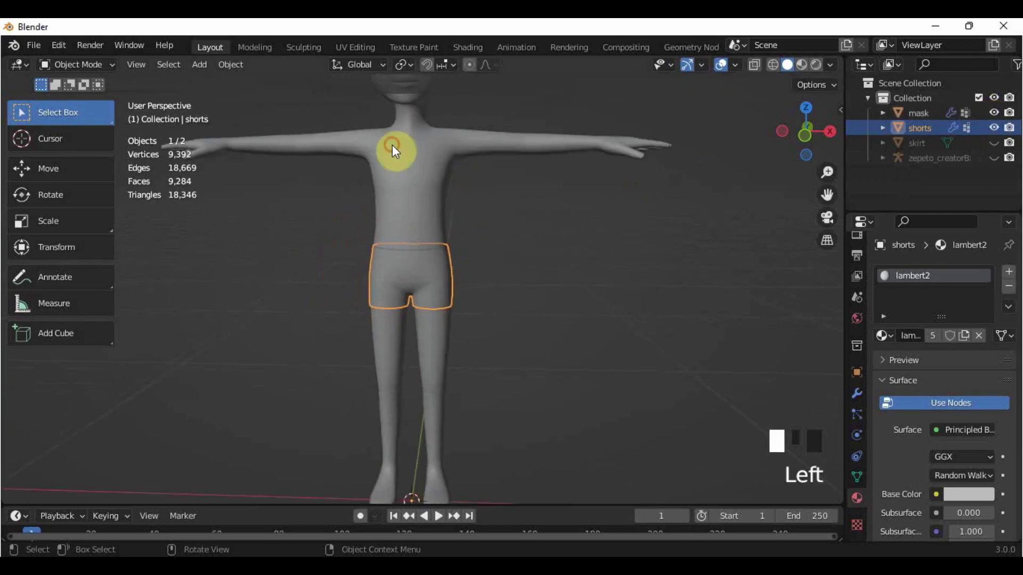
shift+middle_drag(546, 272, 559, 309)
click(434, 302)
click(437, 257)
click(446, 301)
click(446, 288)
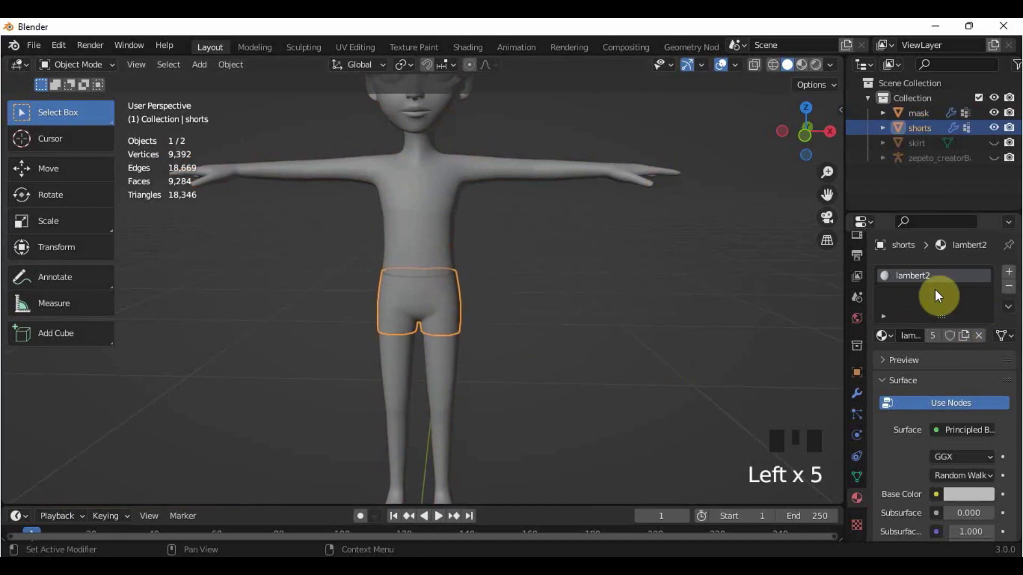
click(414, 258)
click(435, 294)
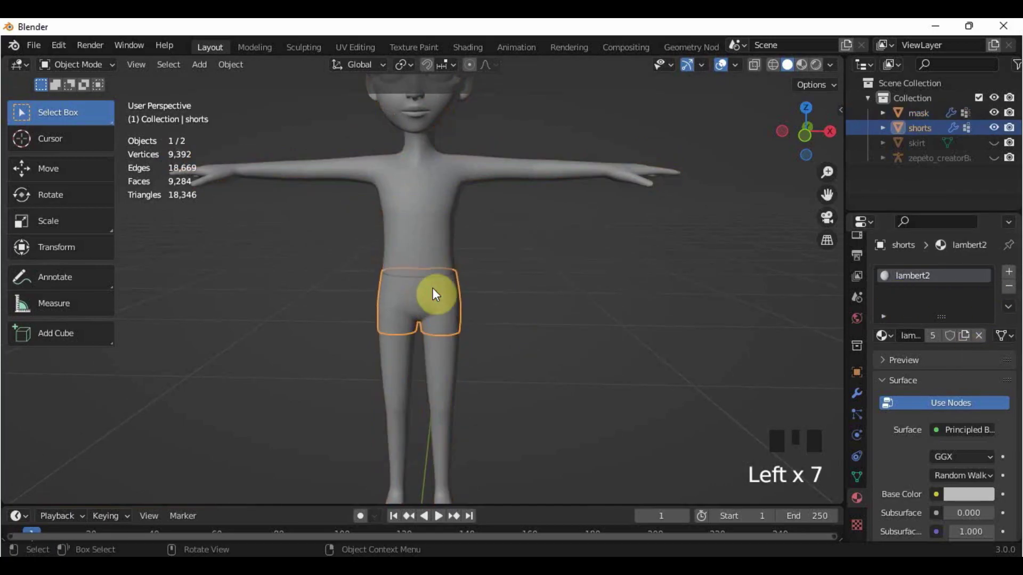
- Replace the shorts' lambert2 slot with a new material named shorts_shd
click(1009, 288)
click(970, 336)
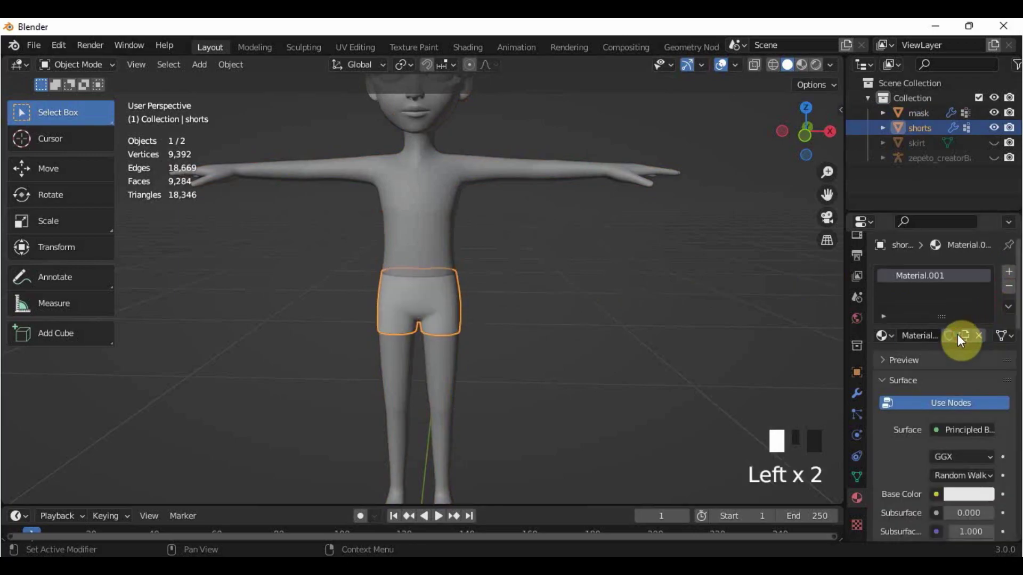
double_click(950, 276)
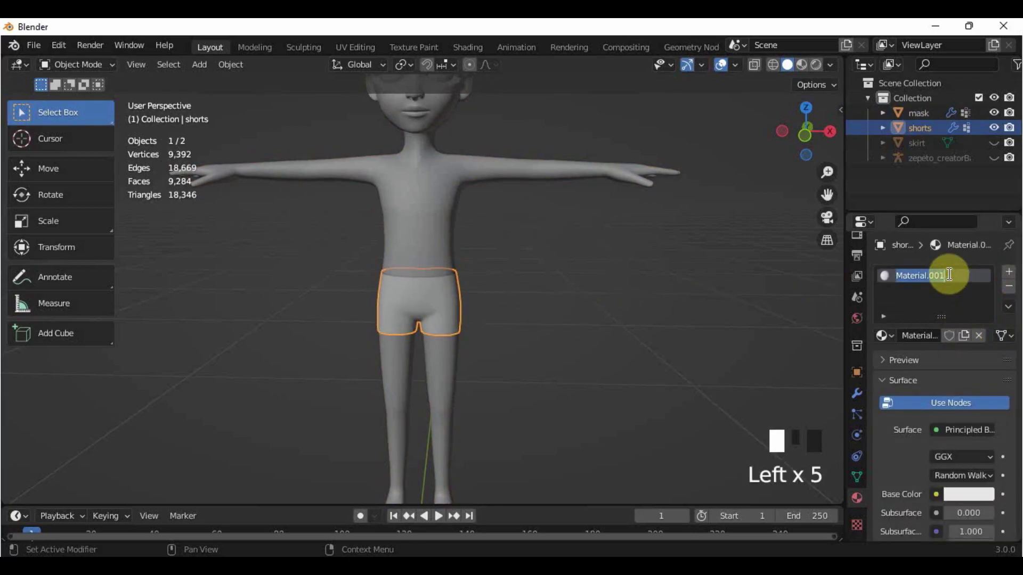
text(shorts_shd)
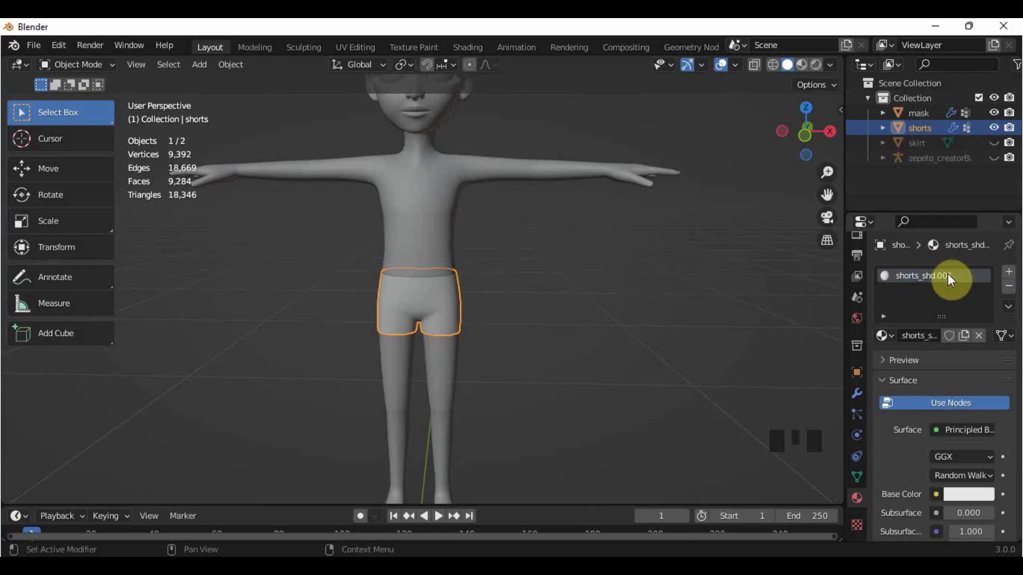
triple_click(949, 275)
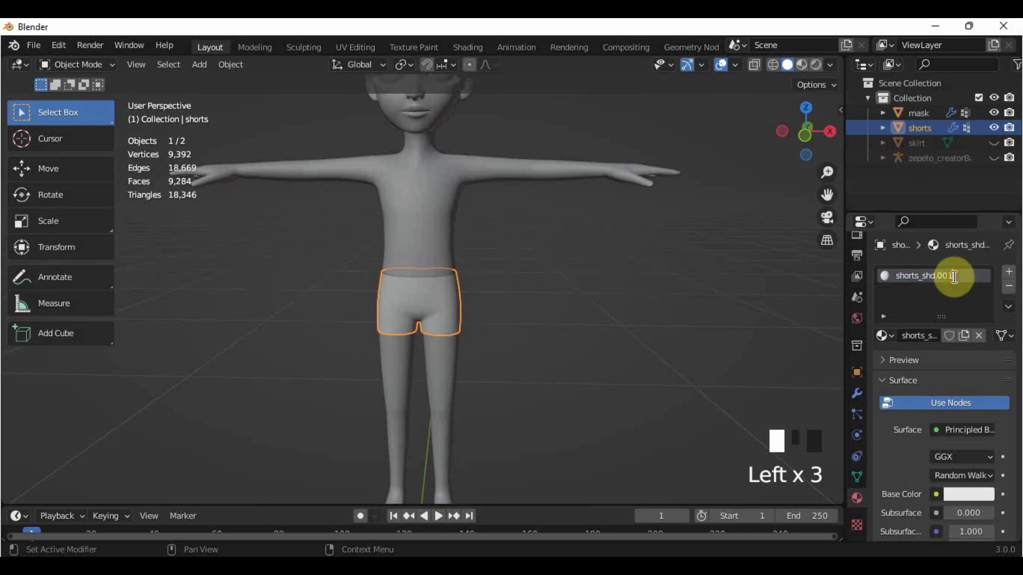
drag(954, 277, 935, 276)
key(Return)
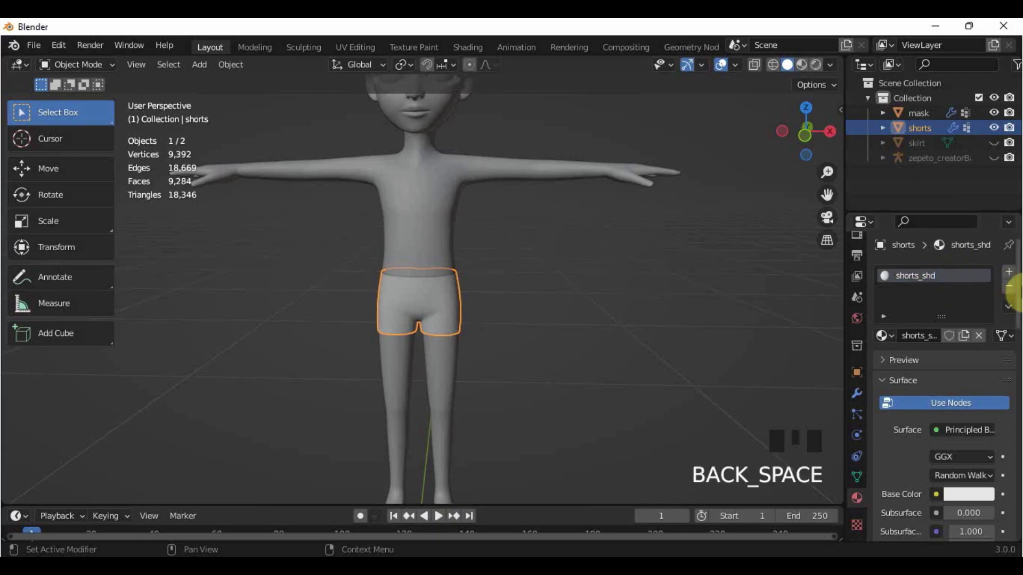
middle_drag(685, 319, 503, 313)
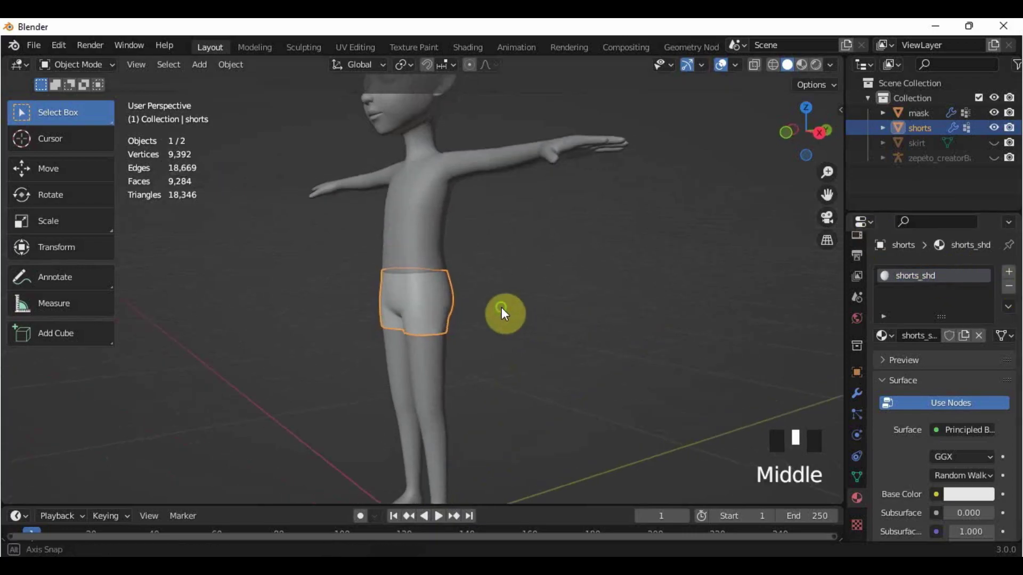
- Hide the avatar body, show the skirt, and view the shorts beneath it
click(994, 113)
click(994, 143)
click(591, 310)
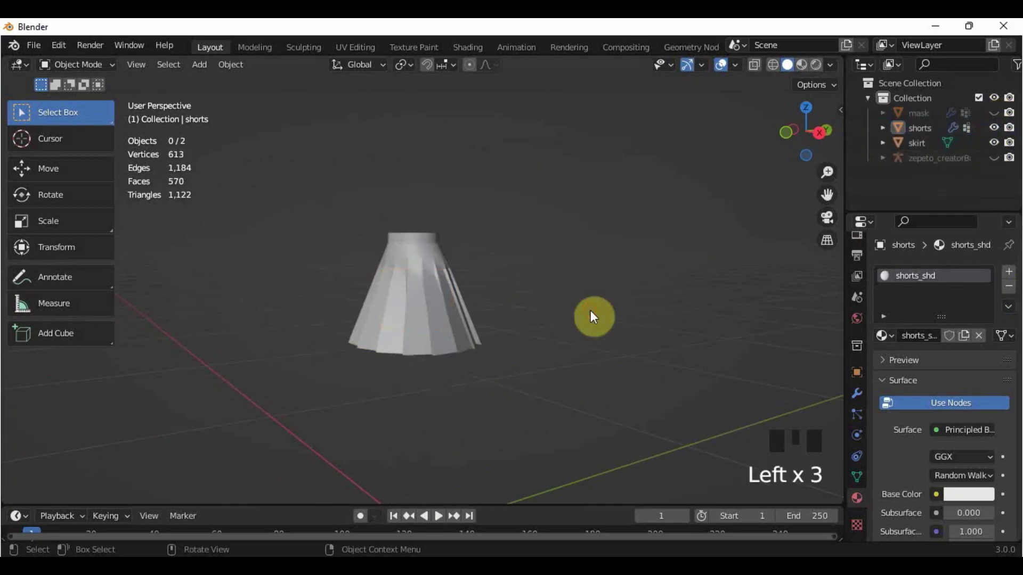
middle_drag(346, 326, 480, 235)
middle_drag(616, 328, 539, 334)
scroll(539, 334, up, 2)
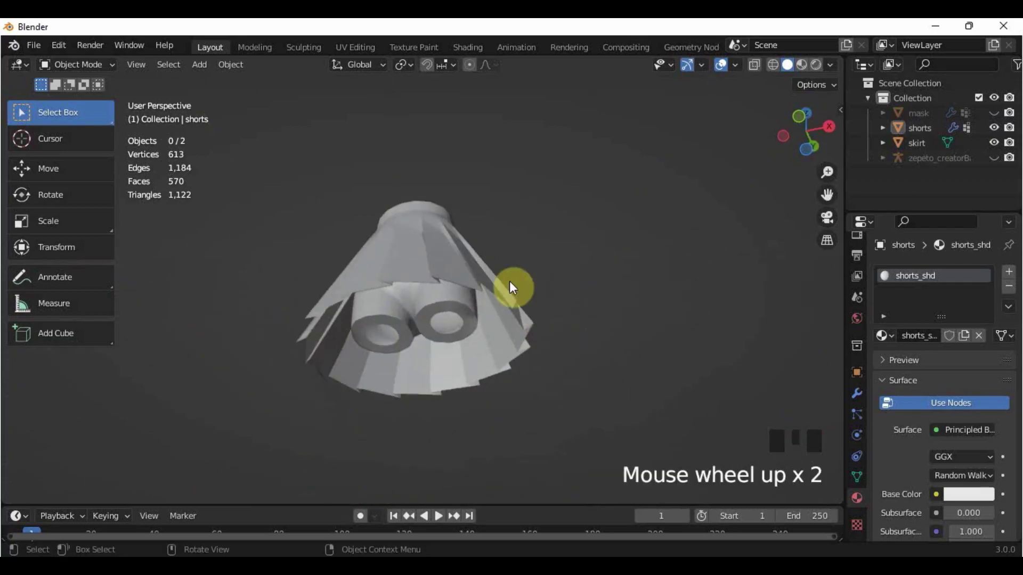
- Select the skirt, then the shorts, and join them with Ctrl+J
click(422, 238)
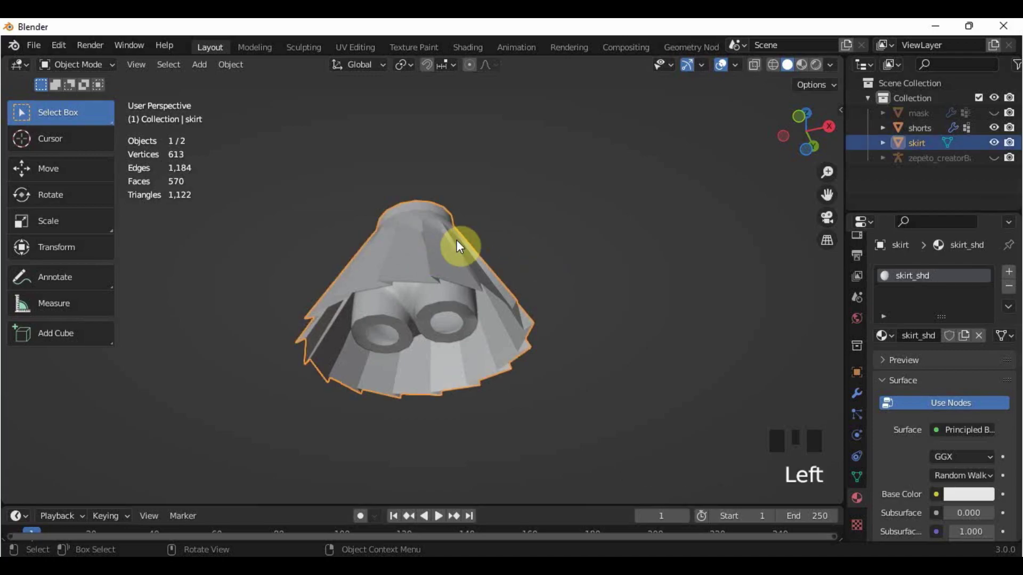
shift+click(444, 299)
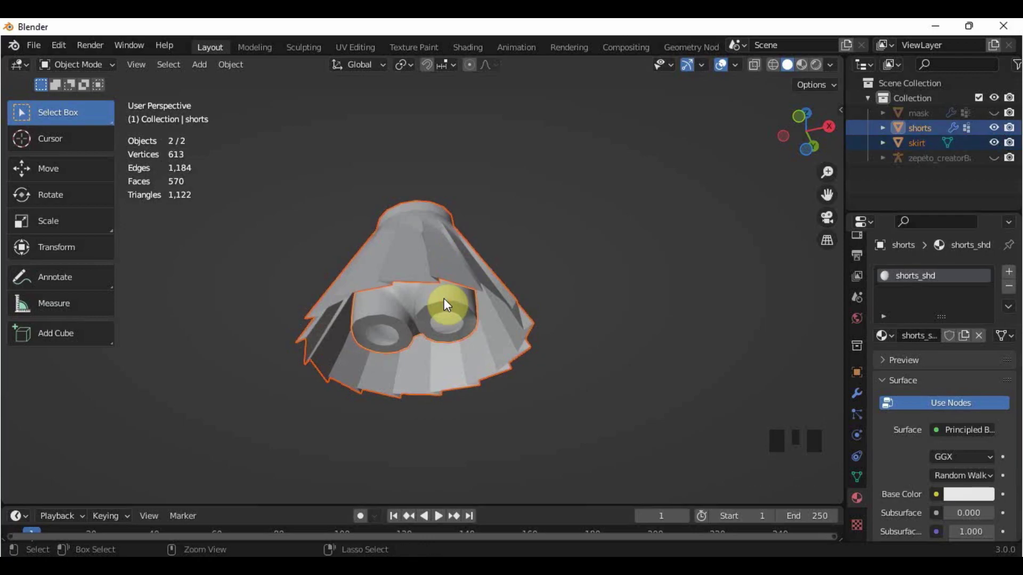
key(ctrl+j)
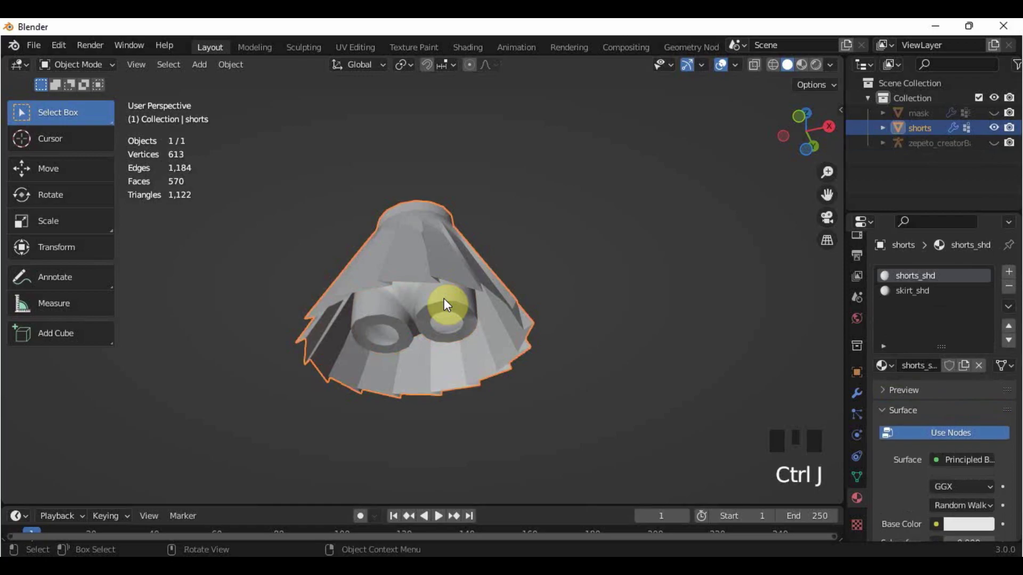
- Show the avatar body again and frame the joined outfit in front orthographic view
middle_drag(542, 234, 559, 251)
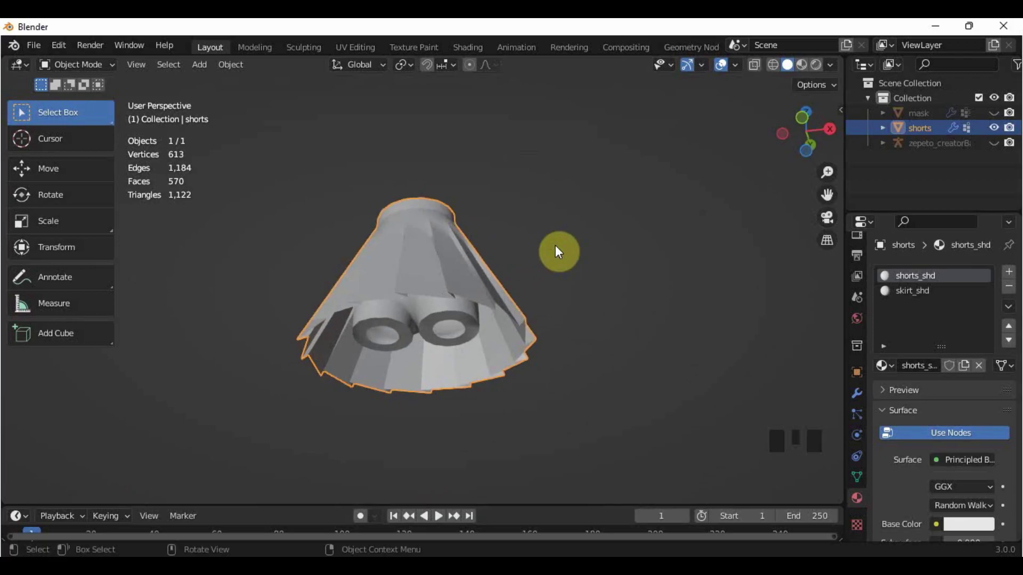
middle_drag(558, 252, 592, 257)
click(995, 113)
click(995, 113)
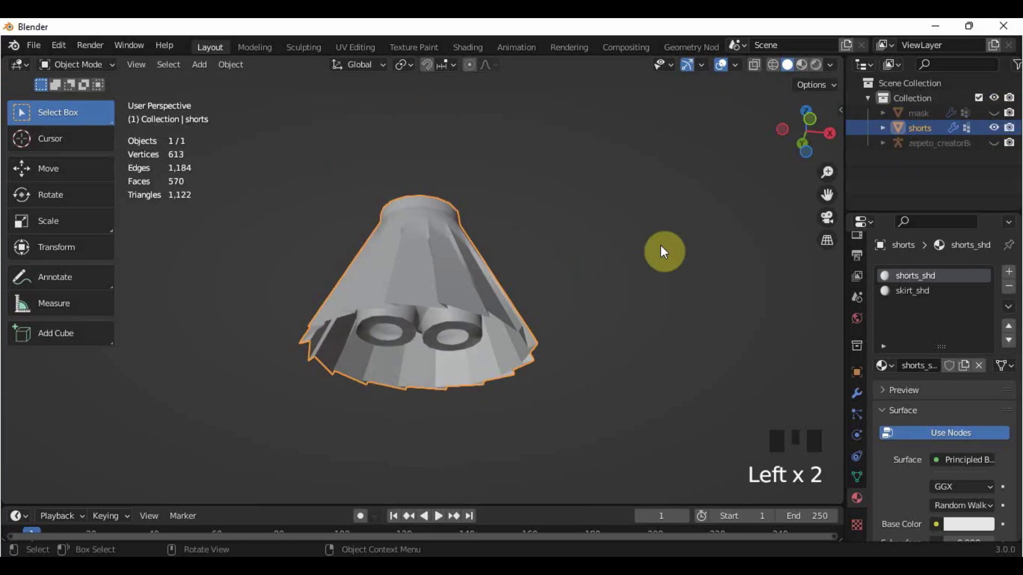
key(KP_1)
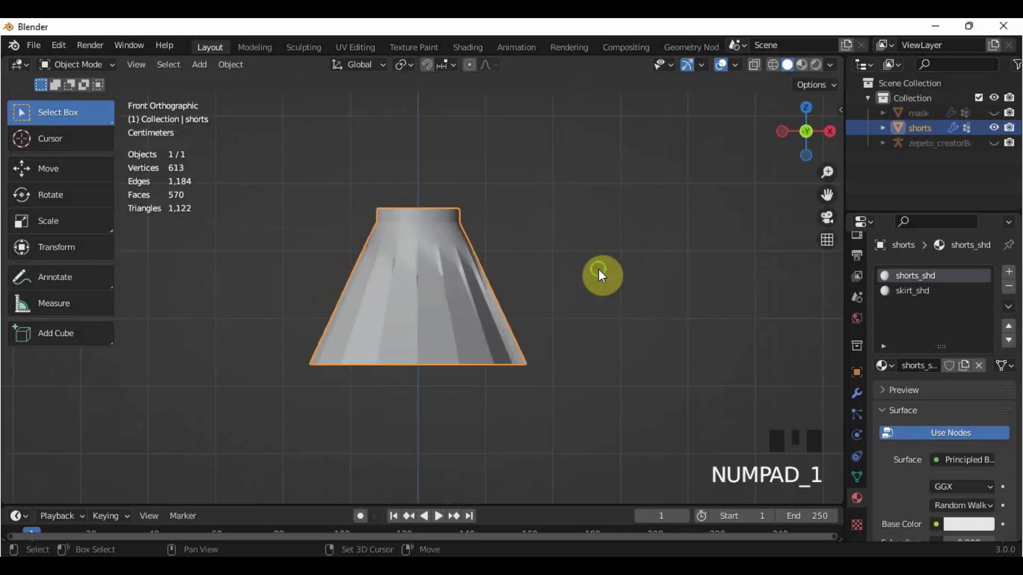
click(995, 113)
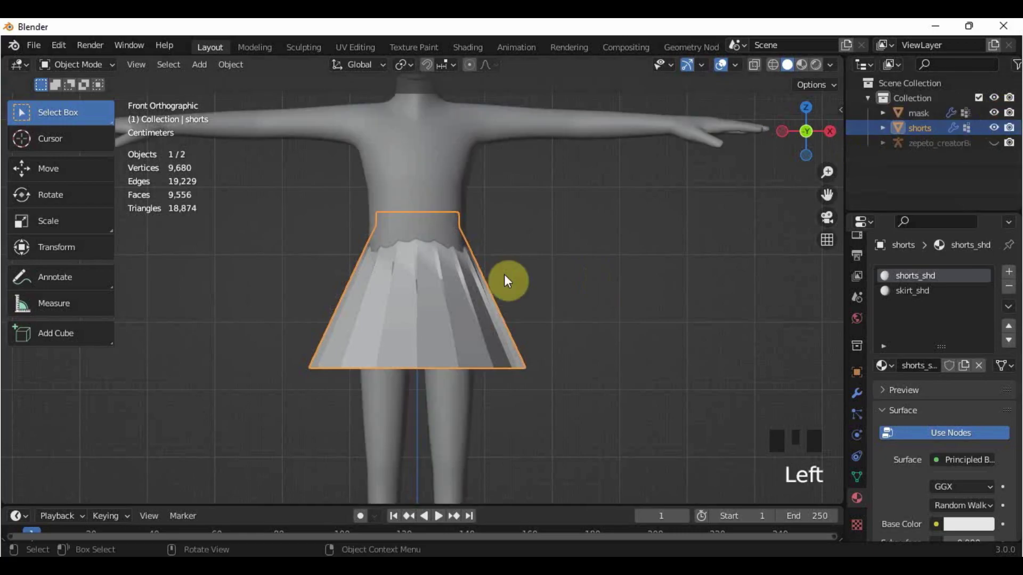
scroll(583, 269, down, 4)
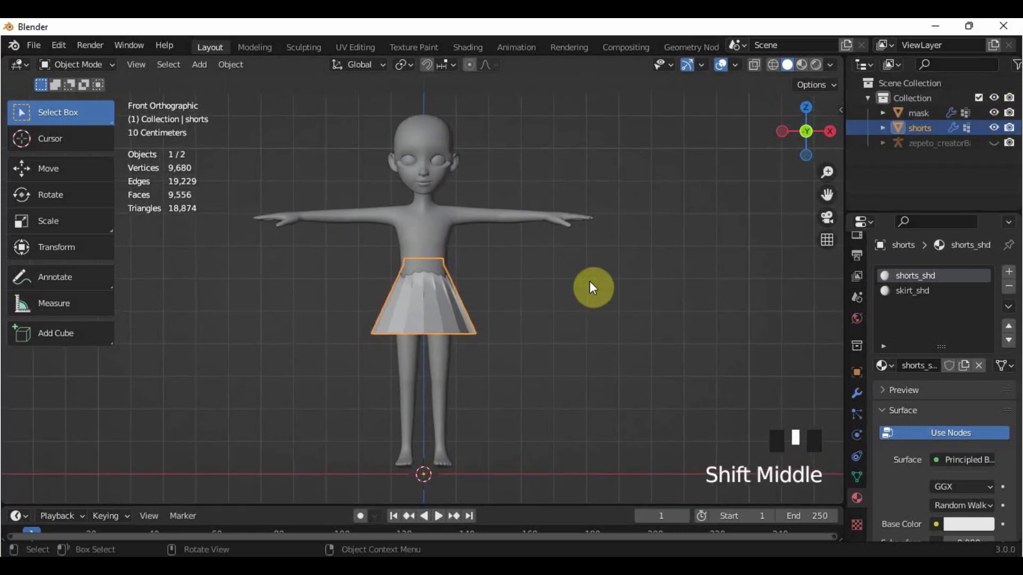